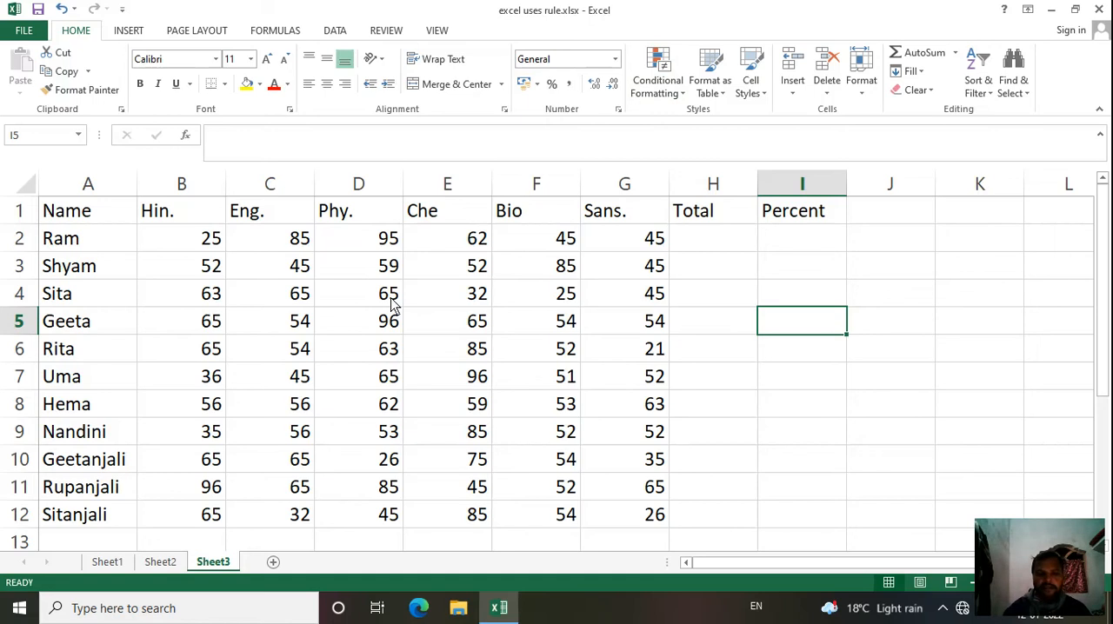
Step: Select all the subject marks in the range B2:G12
left_click(181, 246)
left_click_drag(182, 246, 655, 531)
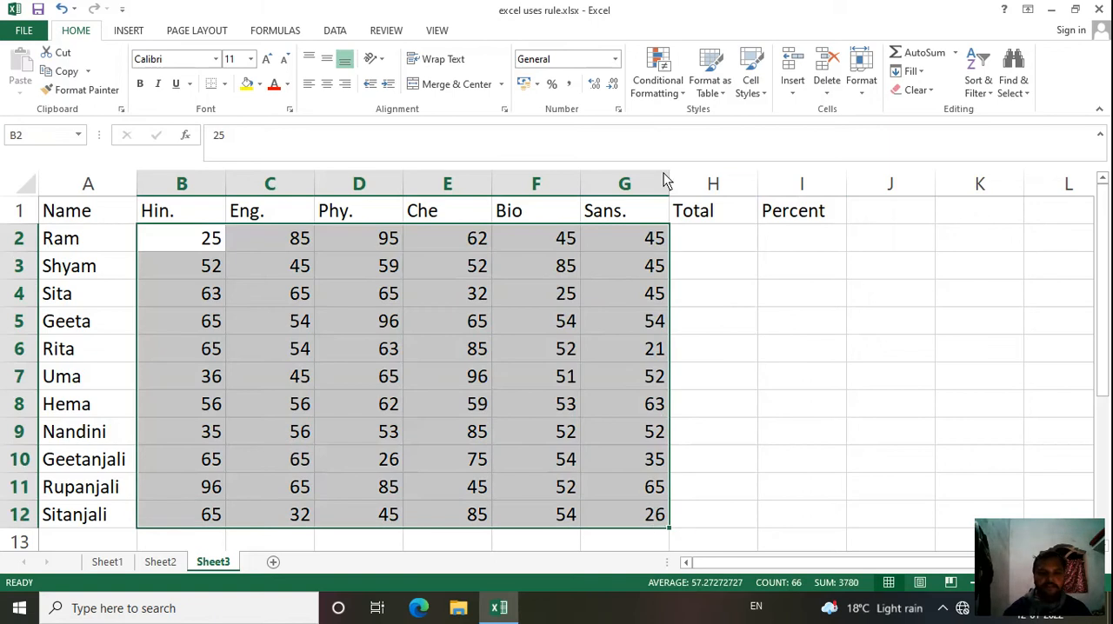
Step: Try highlighting the selected marks greater than 70 with Light Red Fill with Dark Red Text, and undo the rule
left_click(668, 97)
mouse_move(693, 123)
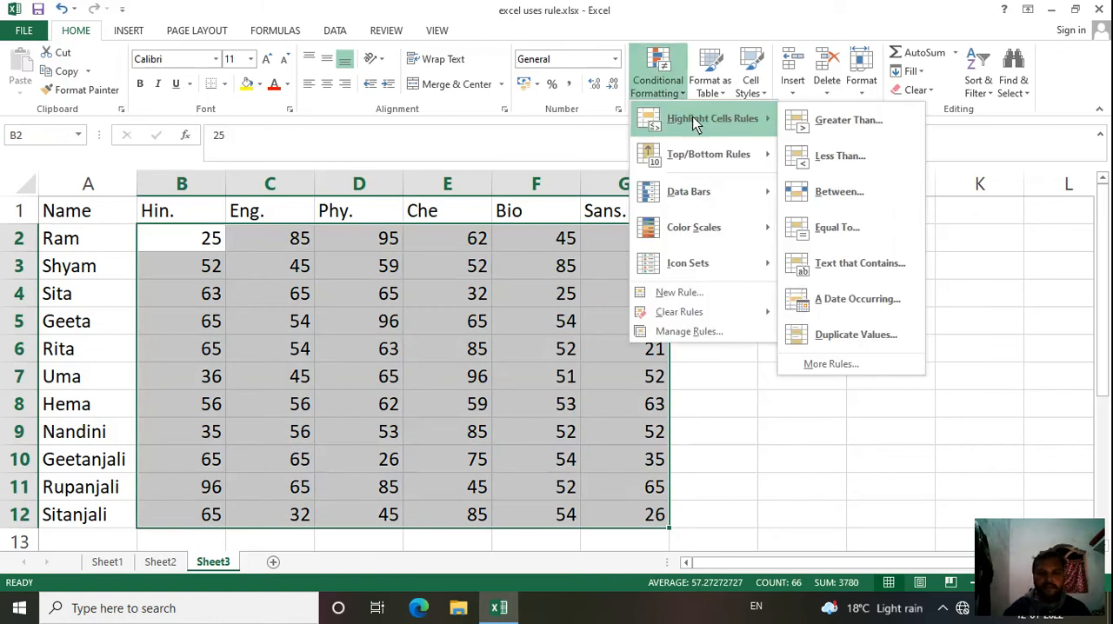
left_click(833, 123)
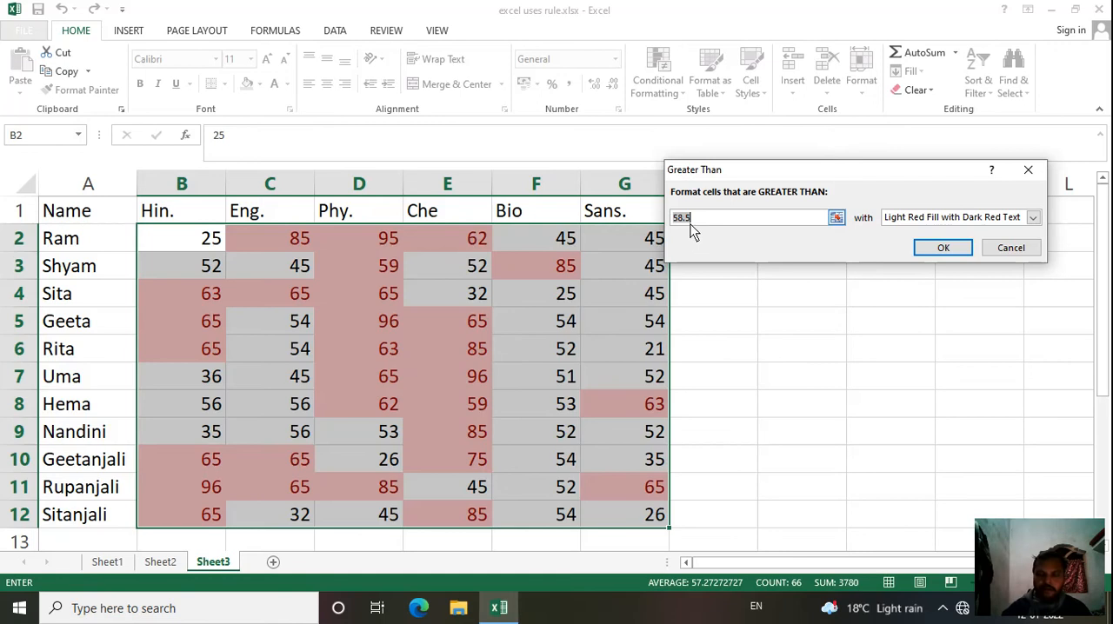
type("70")
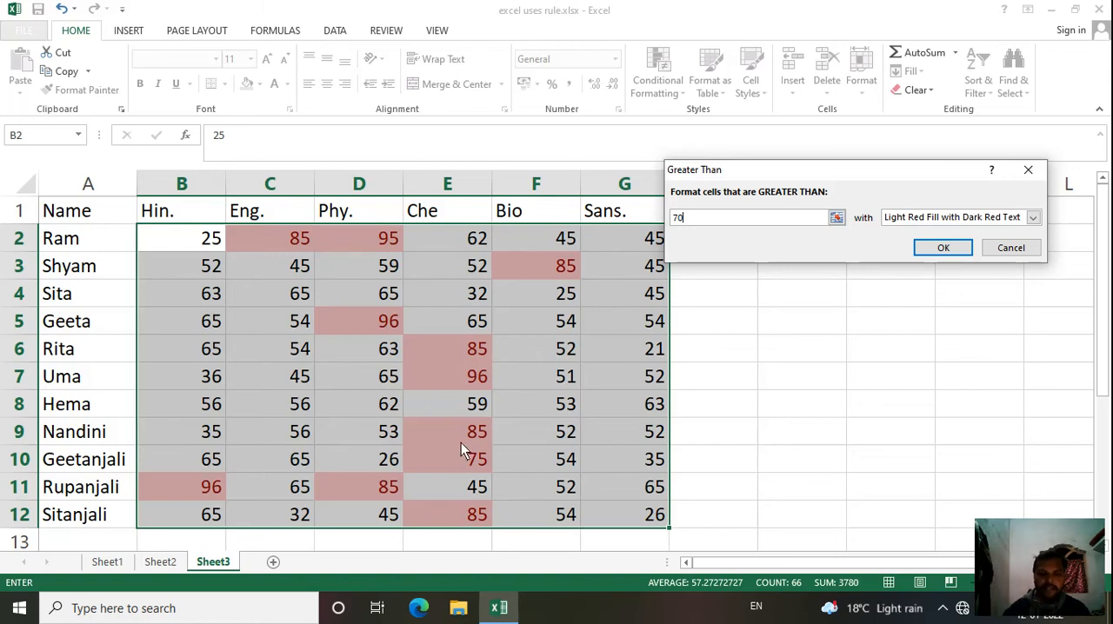
left_click(962, 250)
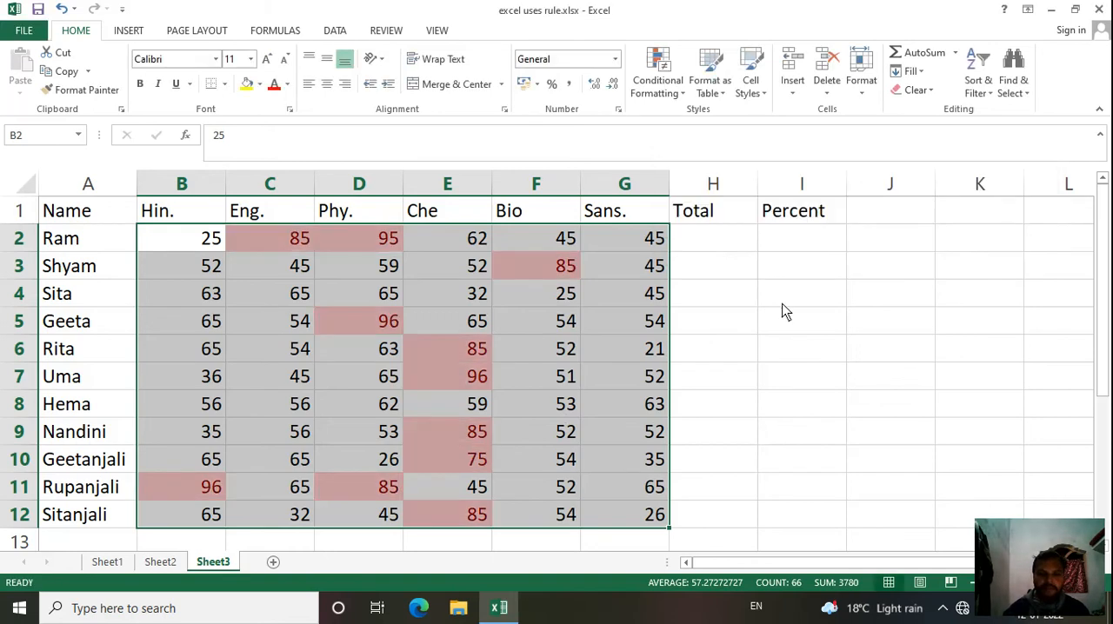
key("ctrl+z")
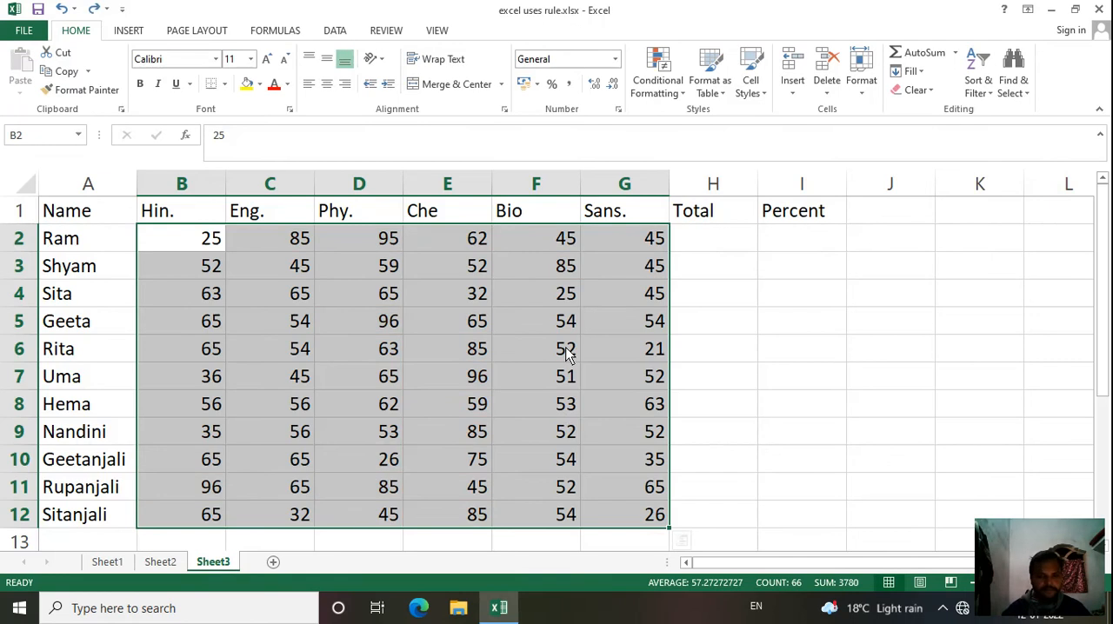
Step: Add a conditional formatting rule that highlights marks in B2:G12 less than 30 with Yellow Fill with Dark Yellow Text
left_click(656, 83)
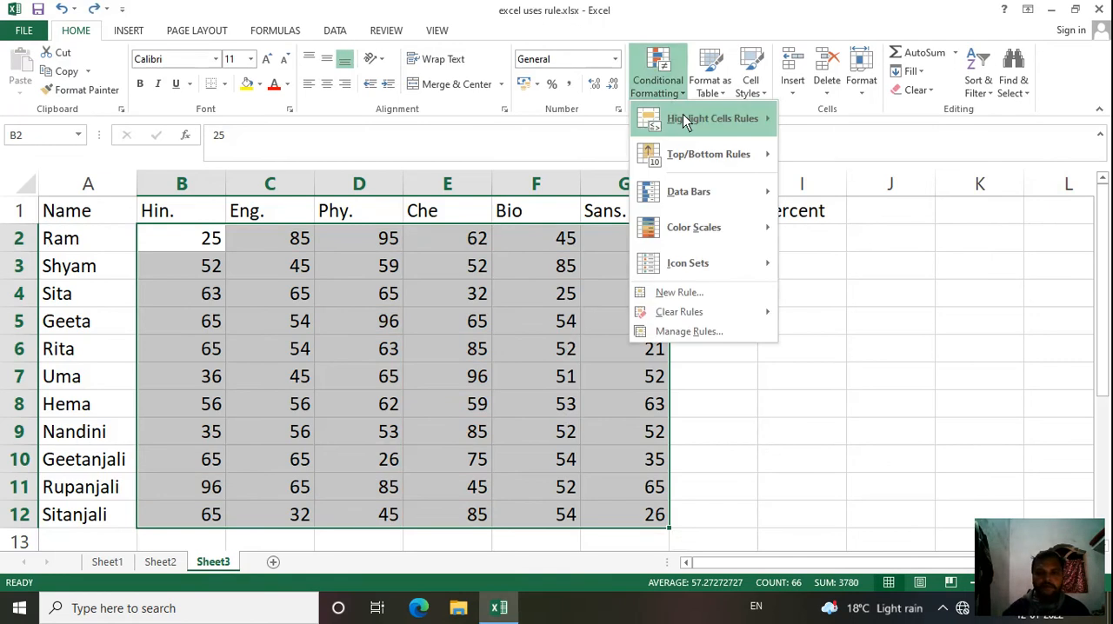
mouse_move(735, 122)
left_click(833, 158)
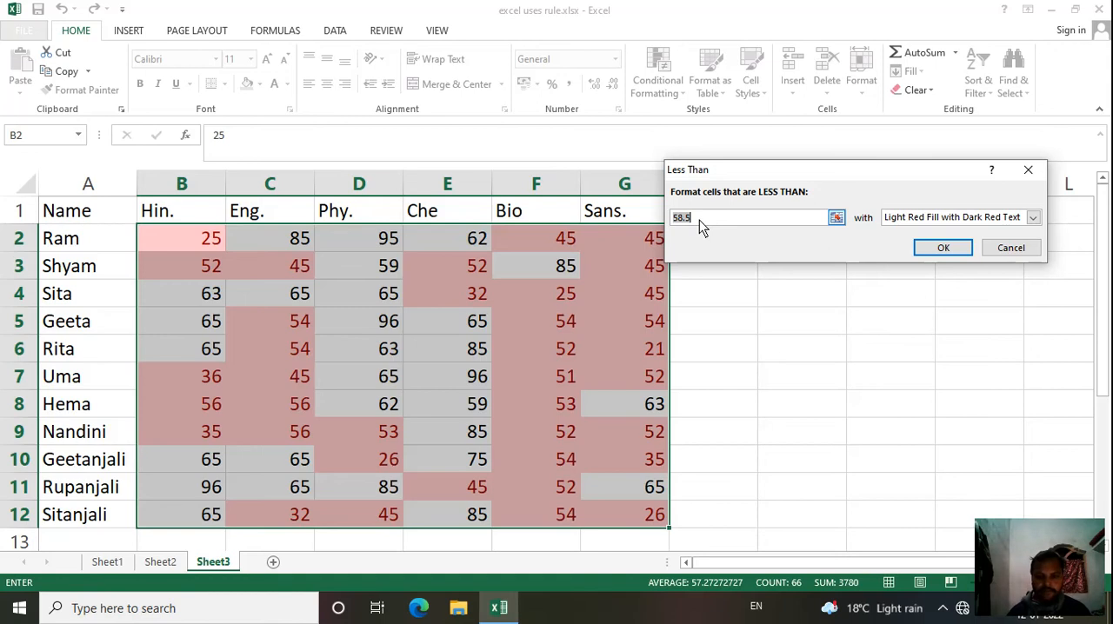
type("30")
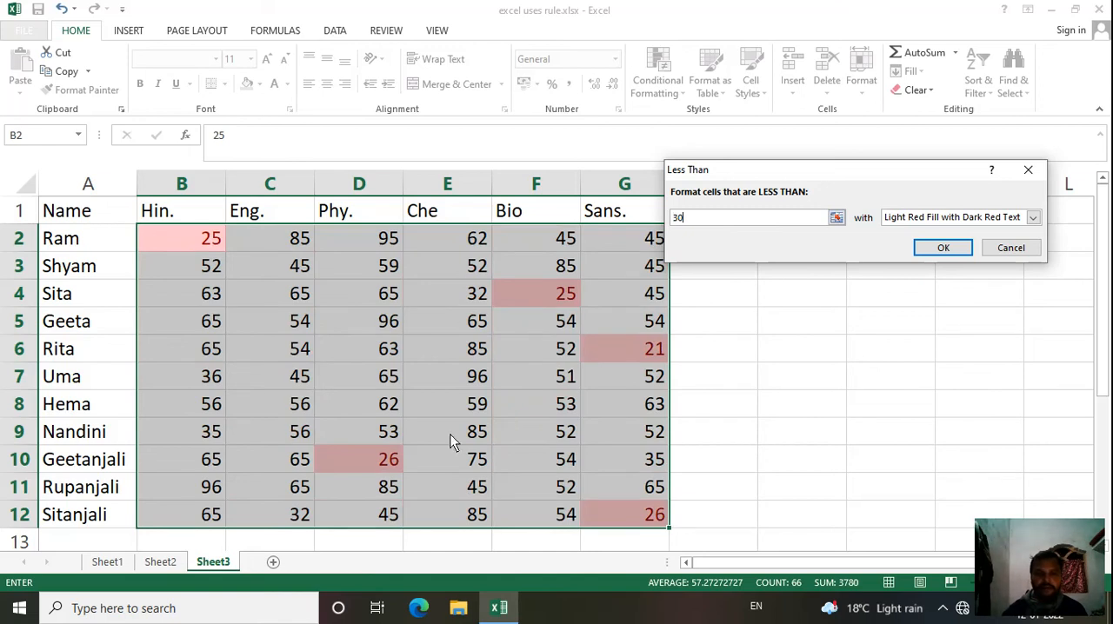
left_click(1034, 218)
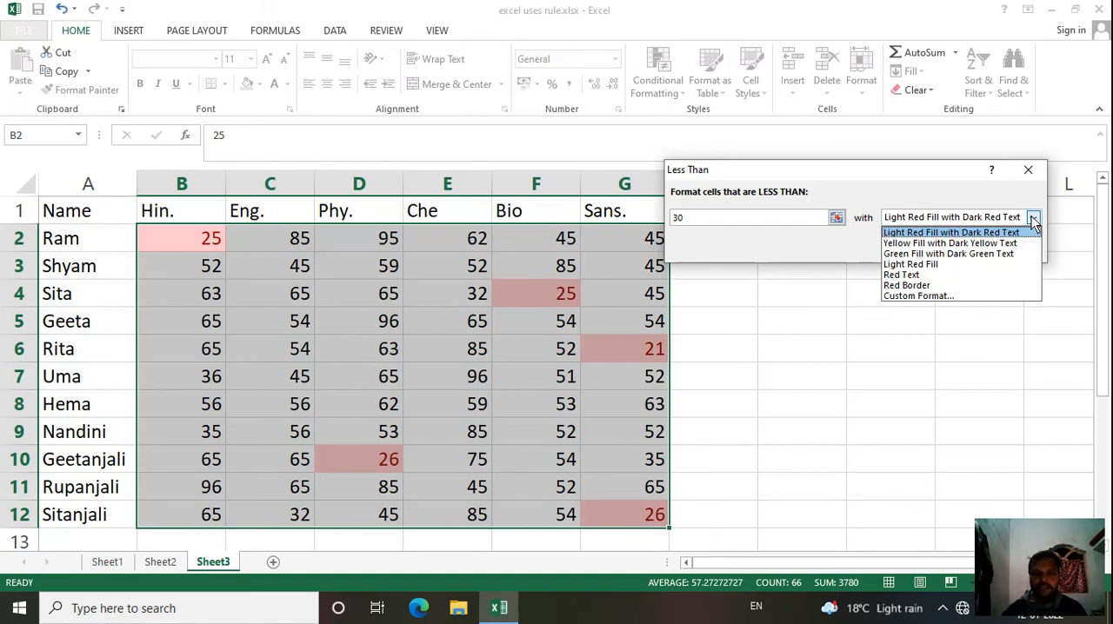
left_click(956, 244)
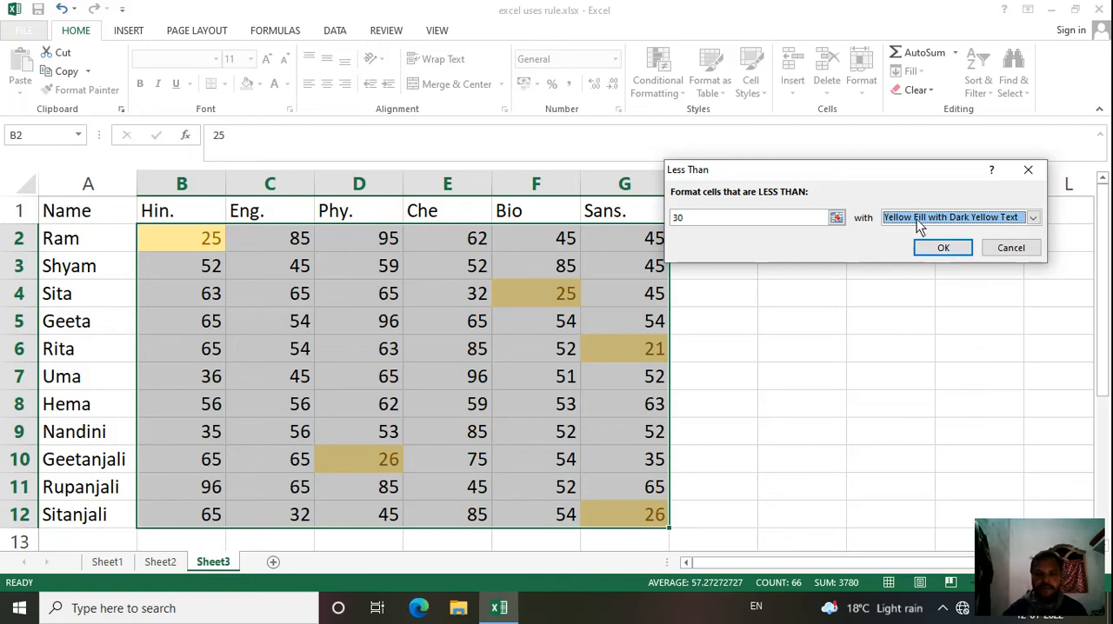
left_click(939, 250)
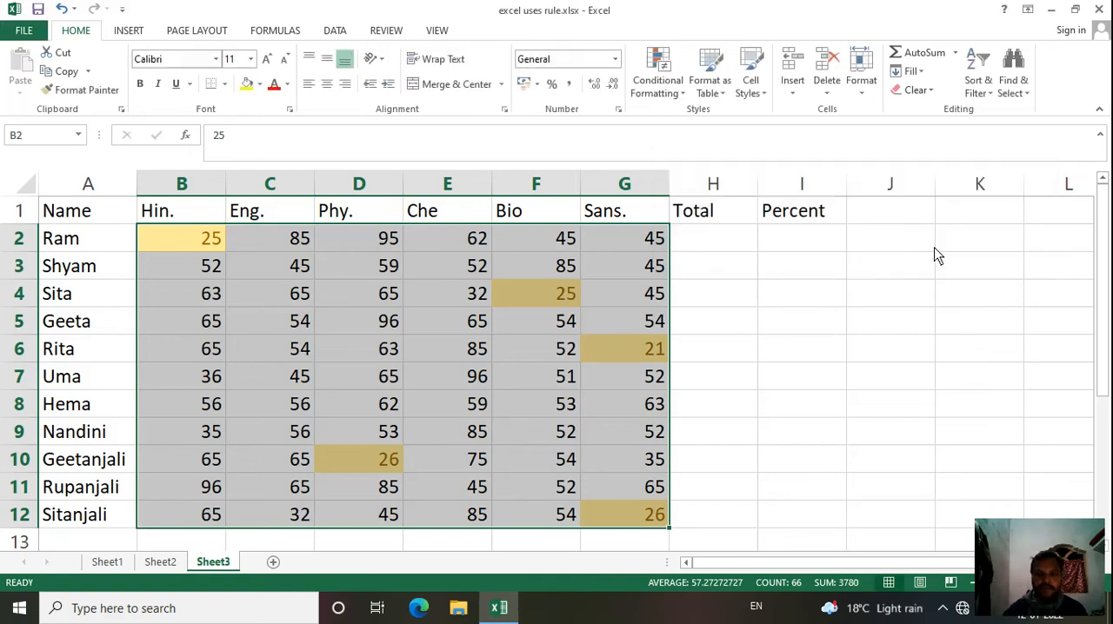
Step: Add a highlight rule to the selected marks for values greater than 70, using Light Red Fill with Dark Red Text
left_click(674, 88)
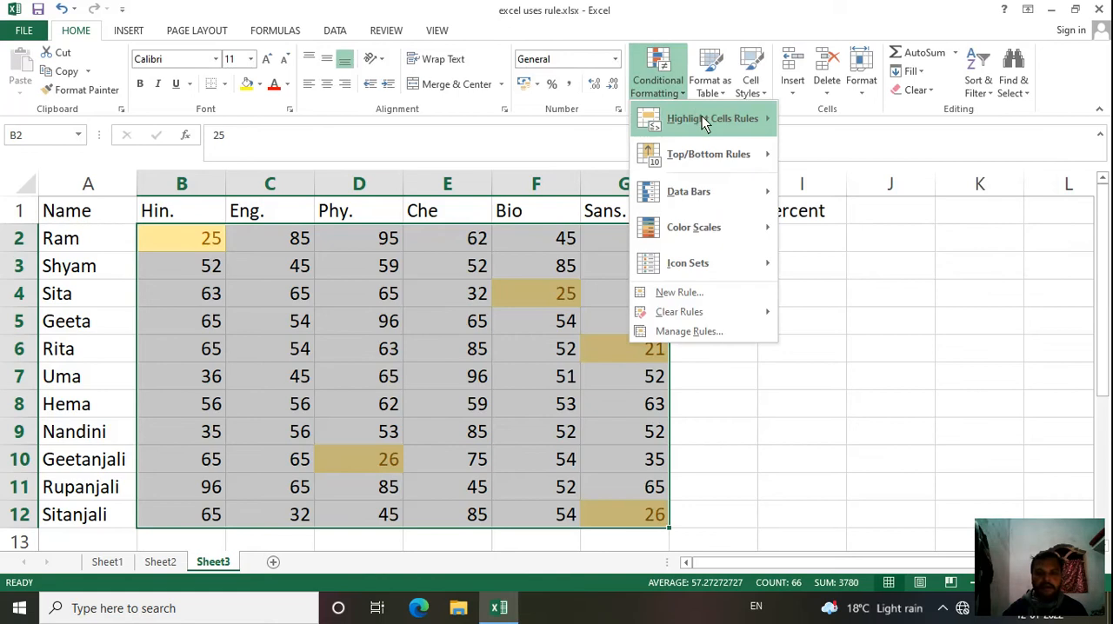
mouse_move(701, 118)
left_click(826, 122)
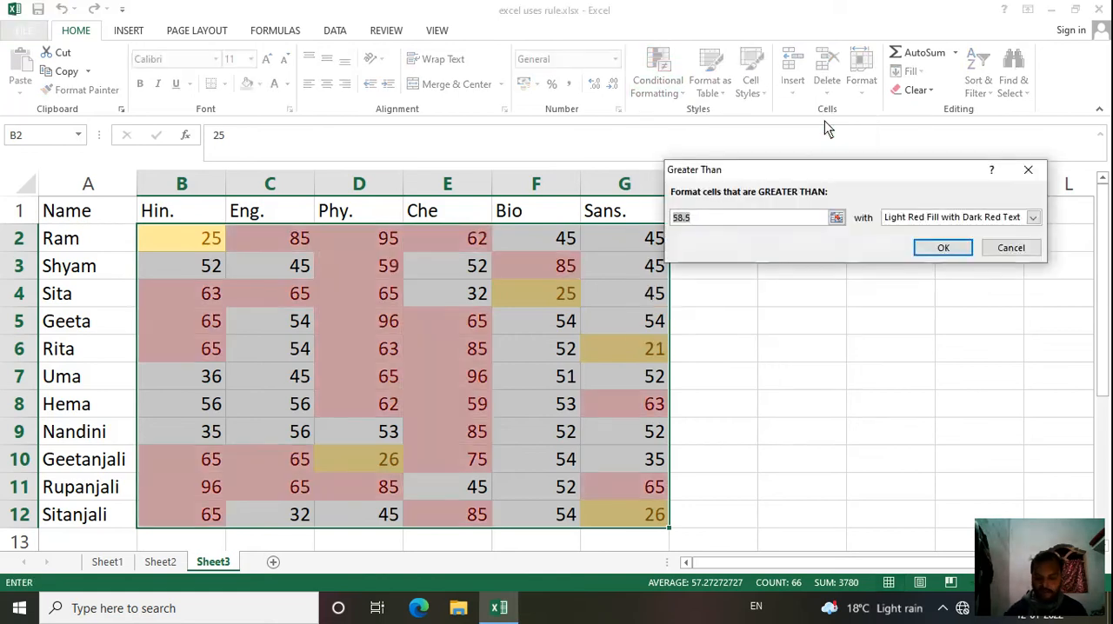
type("70")
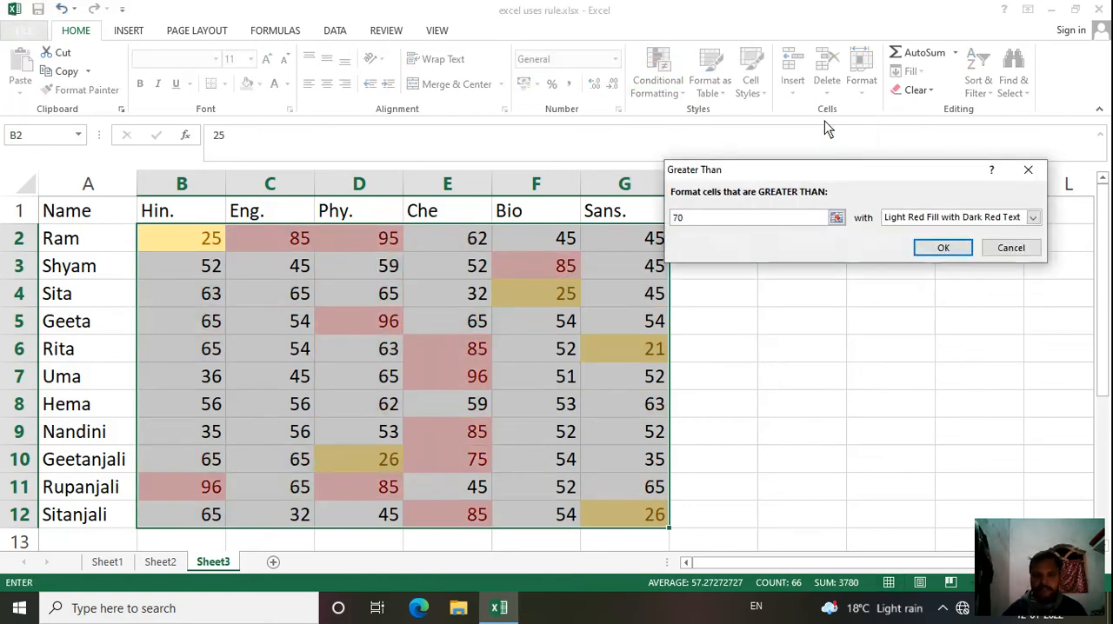
left_click(943, 249)
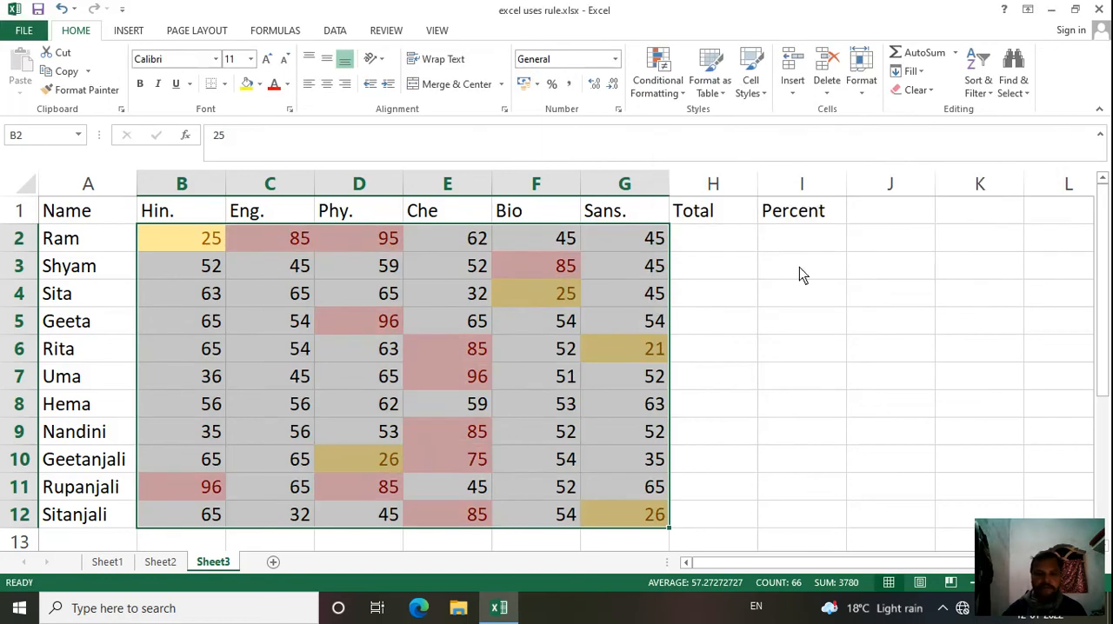
Step: Add a highlight rule to the selected marks for values between 60 and 70, using Green Fill with Dark Green Text
left_click(659, 74)
mouse_move(722, 119)
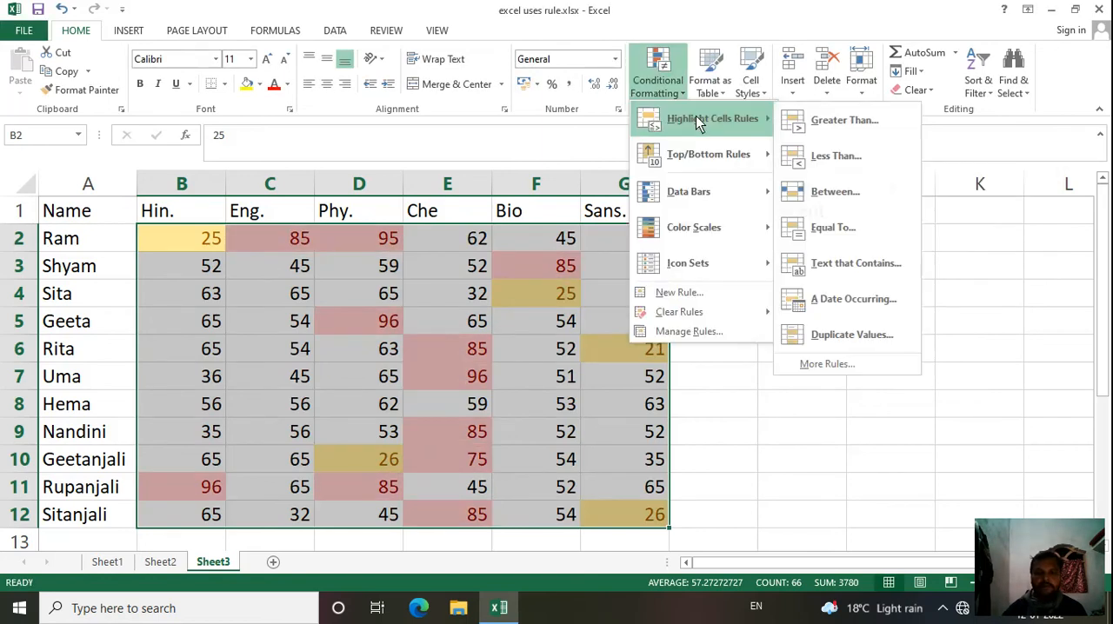
left_click(840, 190)
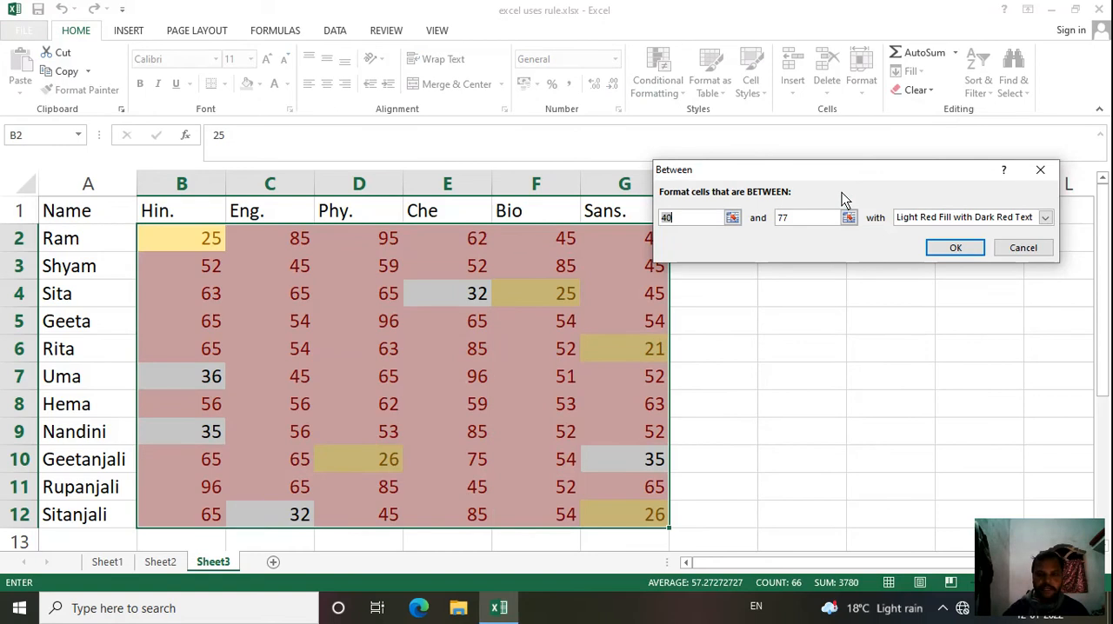
type("60")
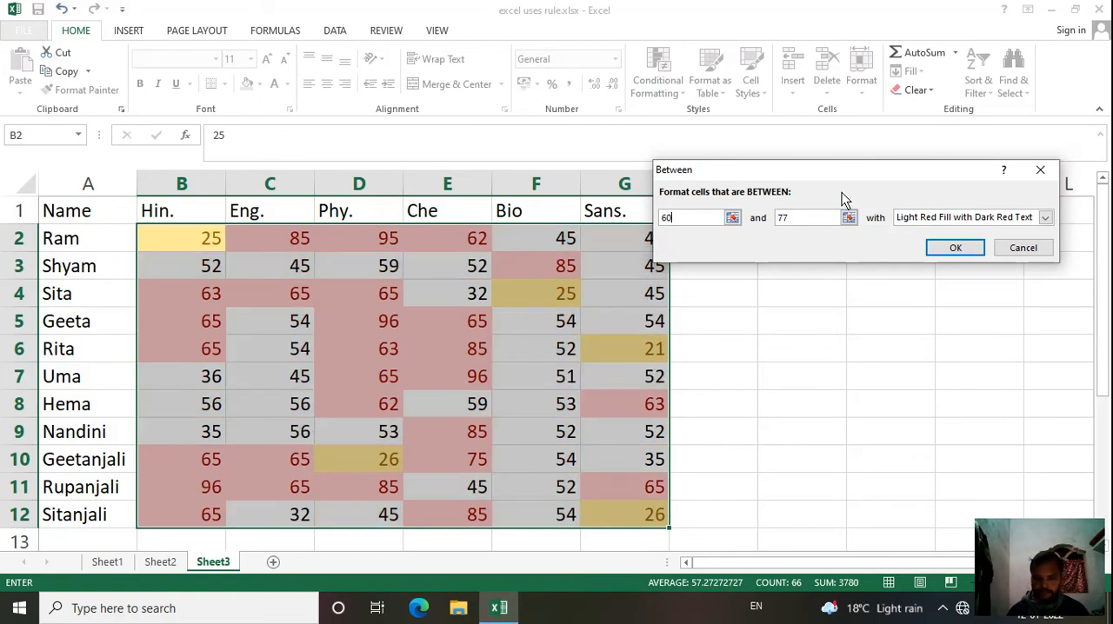
key("Tab")
type("70")
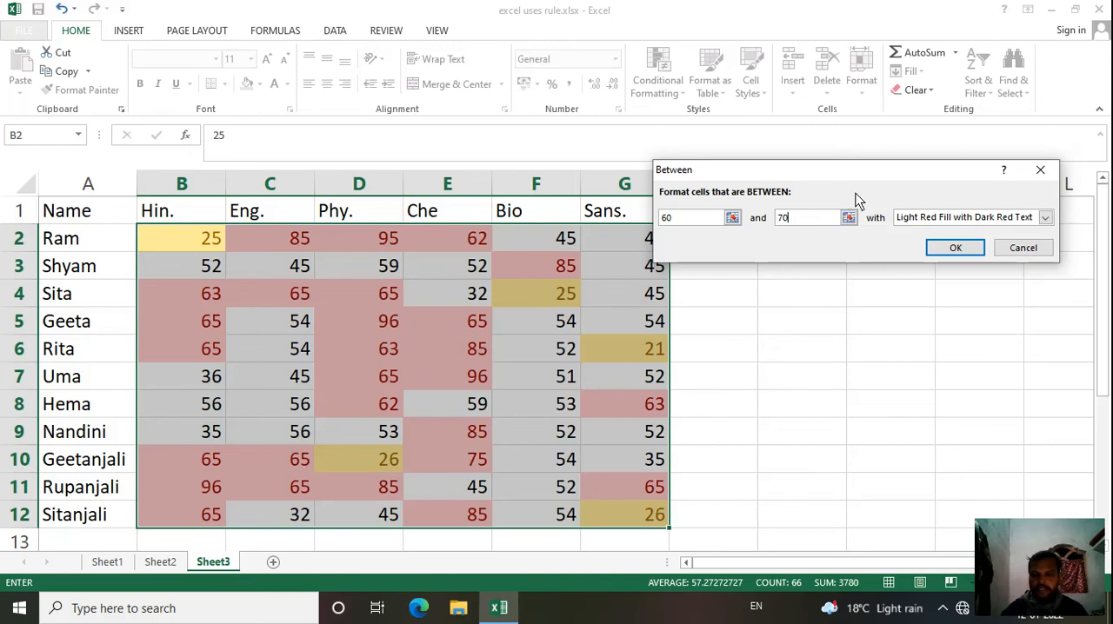
left_click(1046, 217)
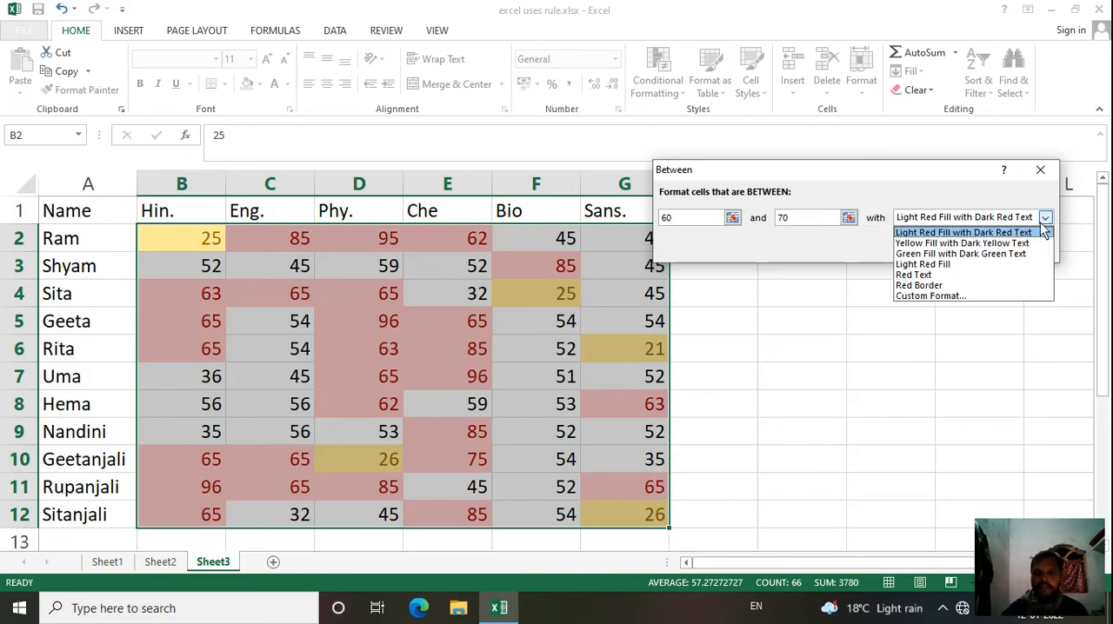
left_click(981, 251)
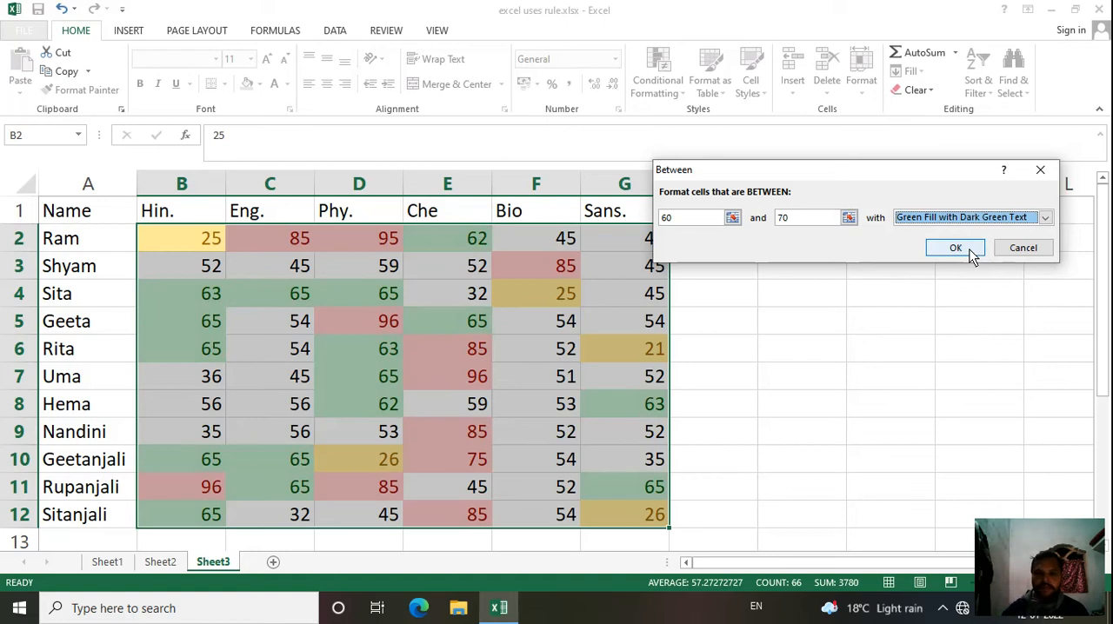
left_click(976, 252)
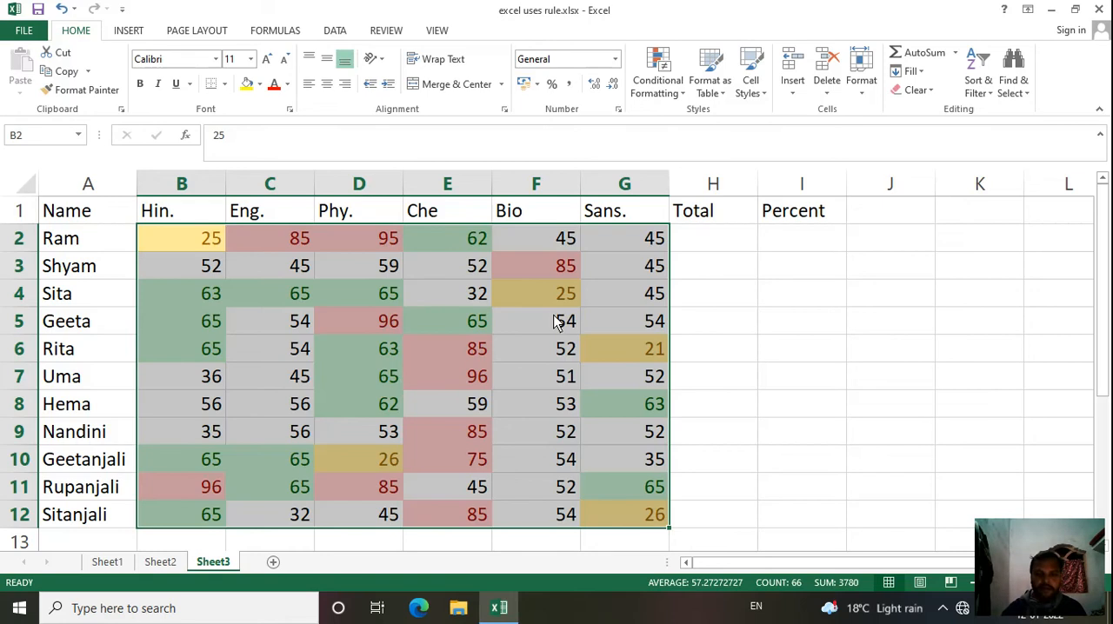
Step: Add a highlight rule that marks values equal to 65 in the selected range with a Red Border
left_click(665, 102)
mouse_move(710, 122)
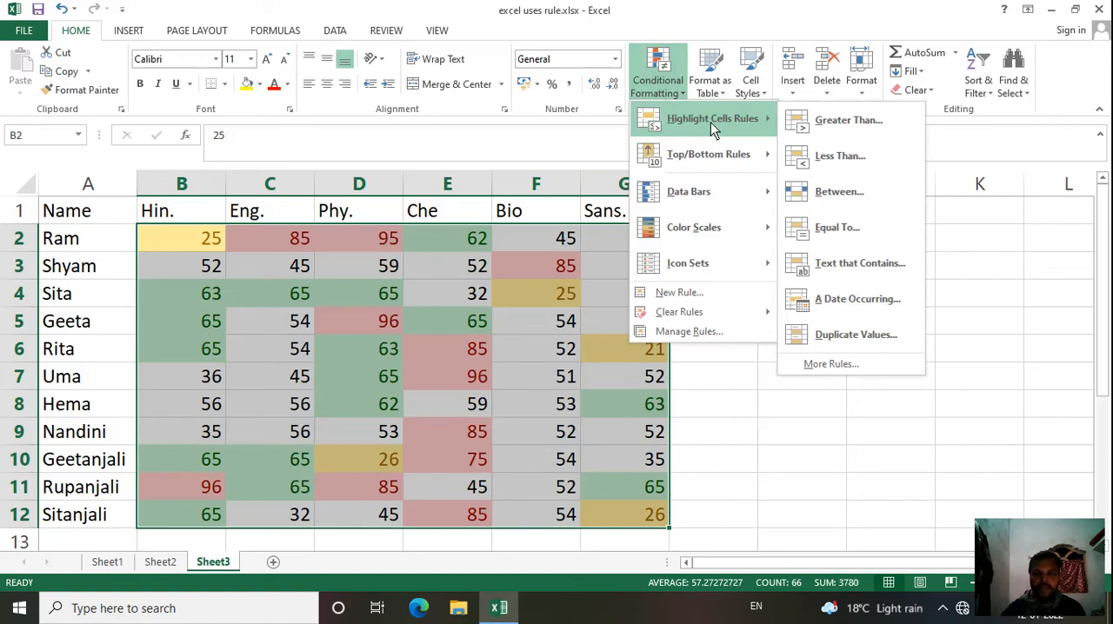
left_click(839, 228)
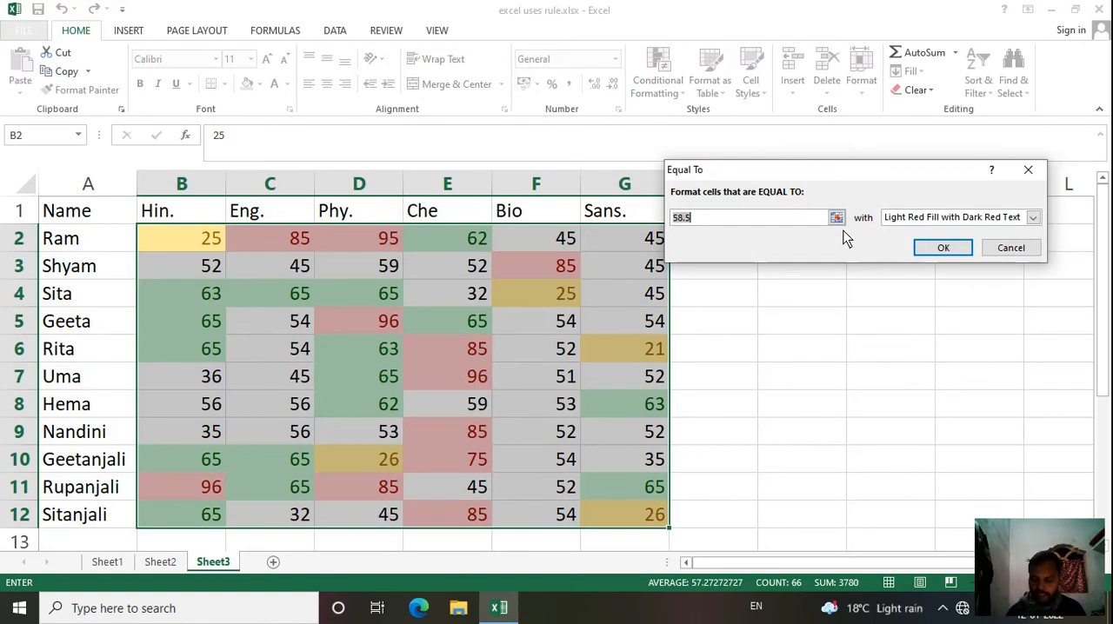
type("65")
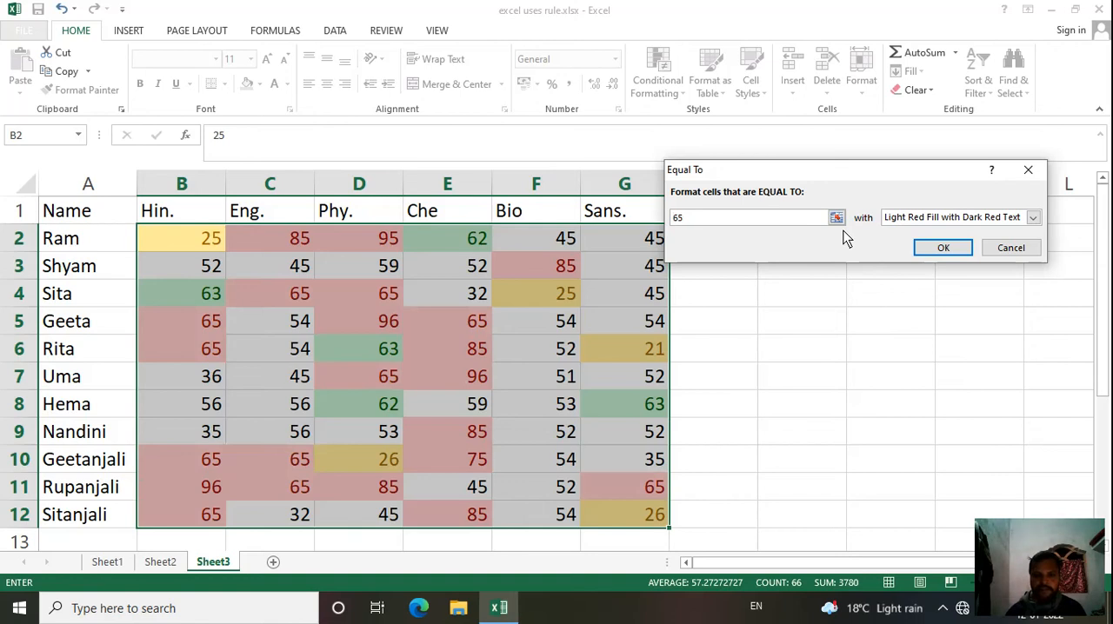
left_click(1033, 217)
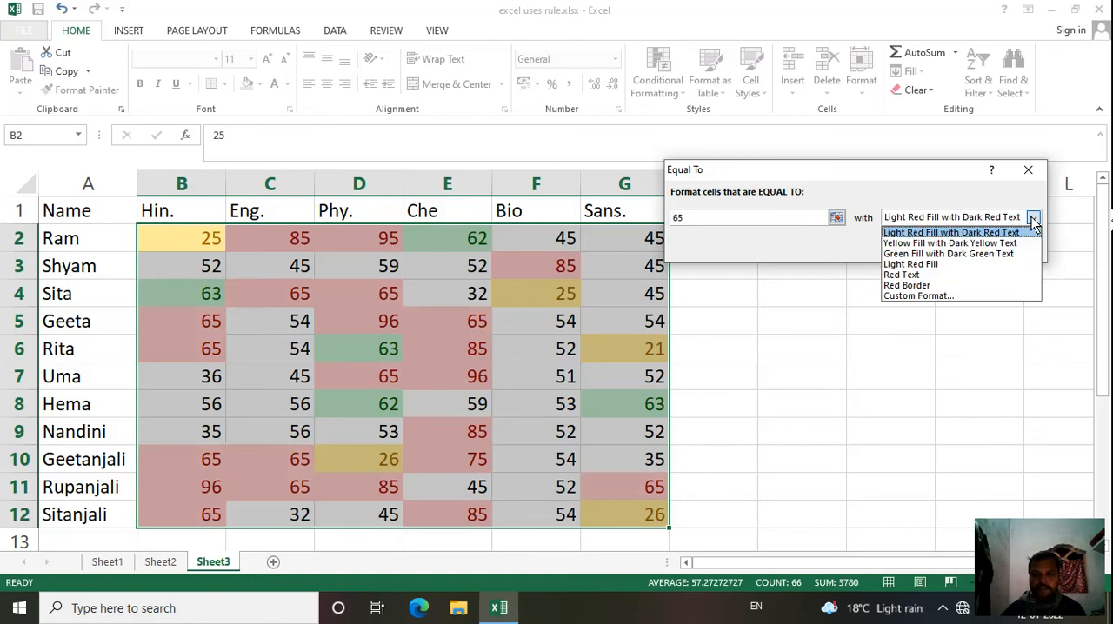
left_click(925, 265)
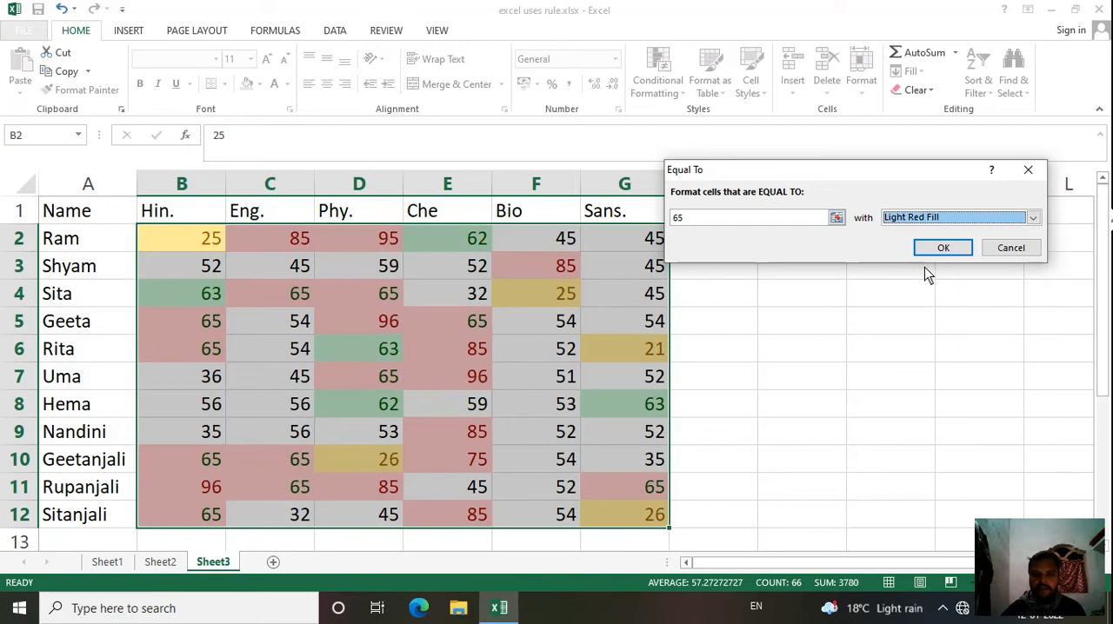
left_click(1033, 218)
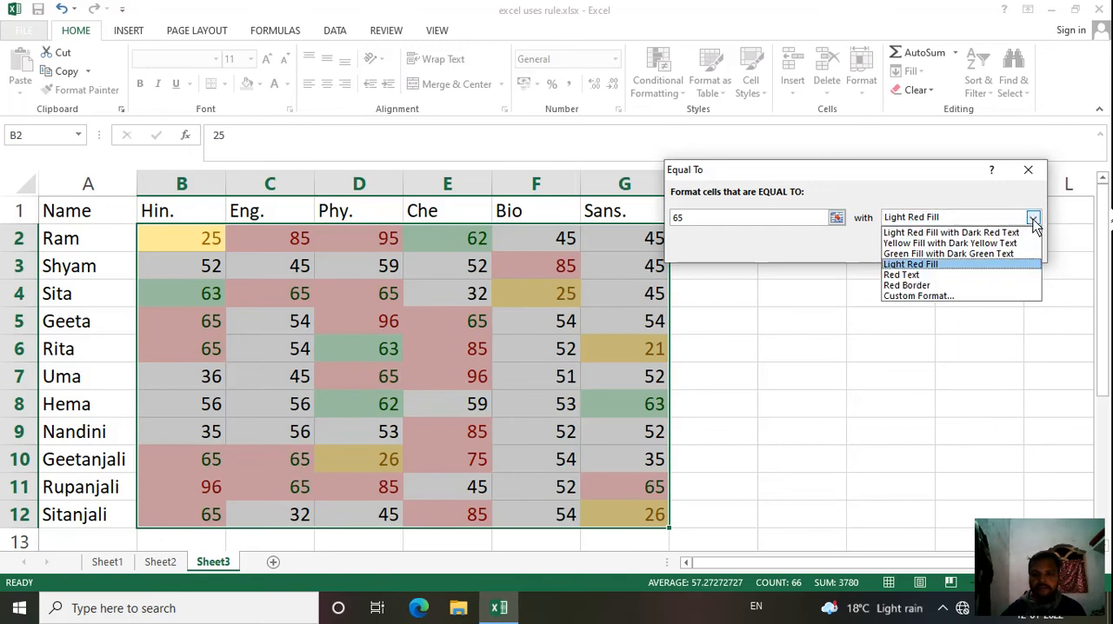
left_click(923, 286)
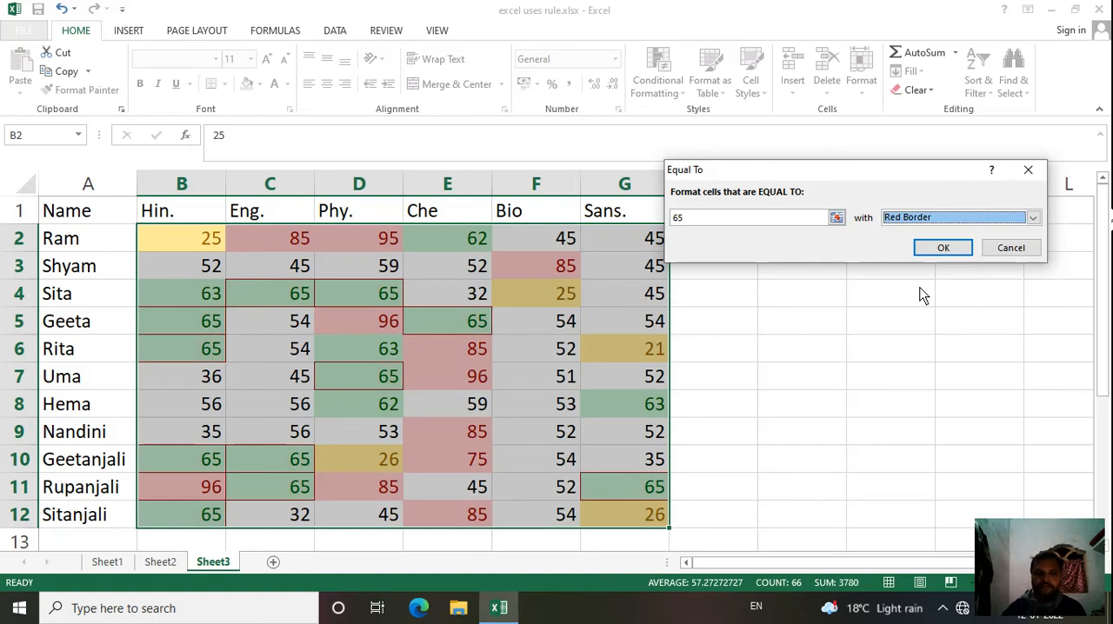
left_click(944, 248)
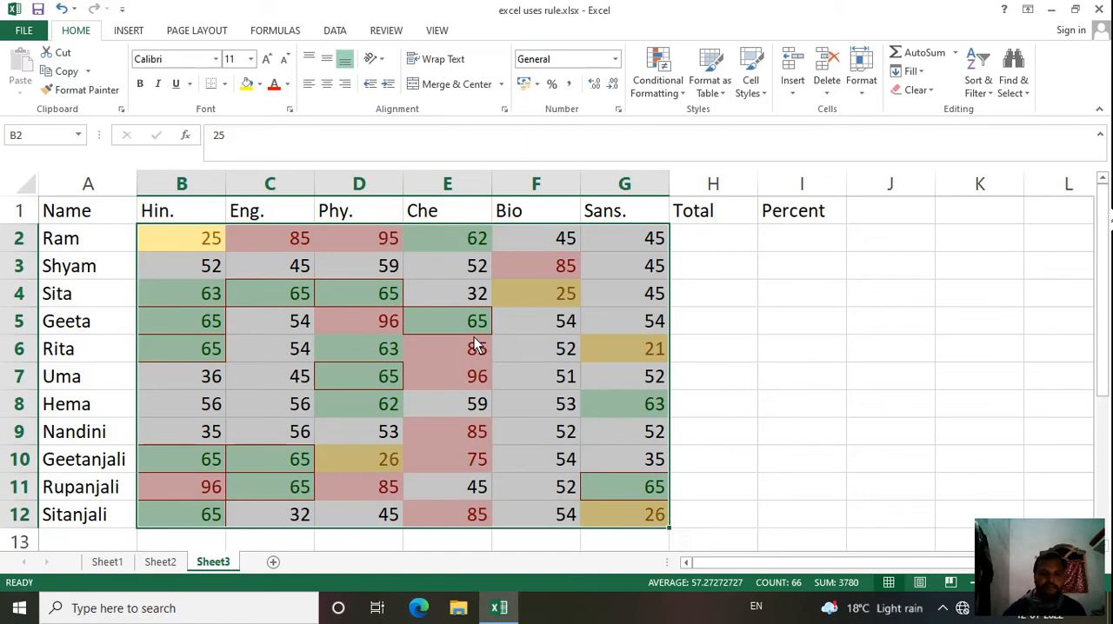
left_click(660, 87)
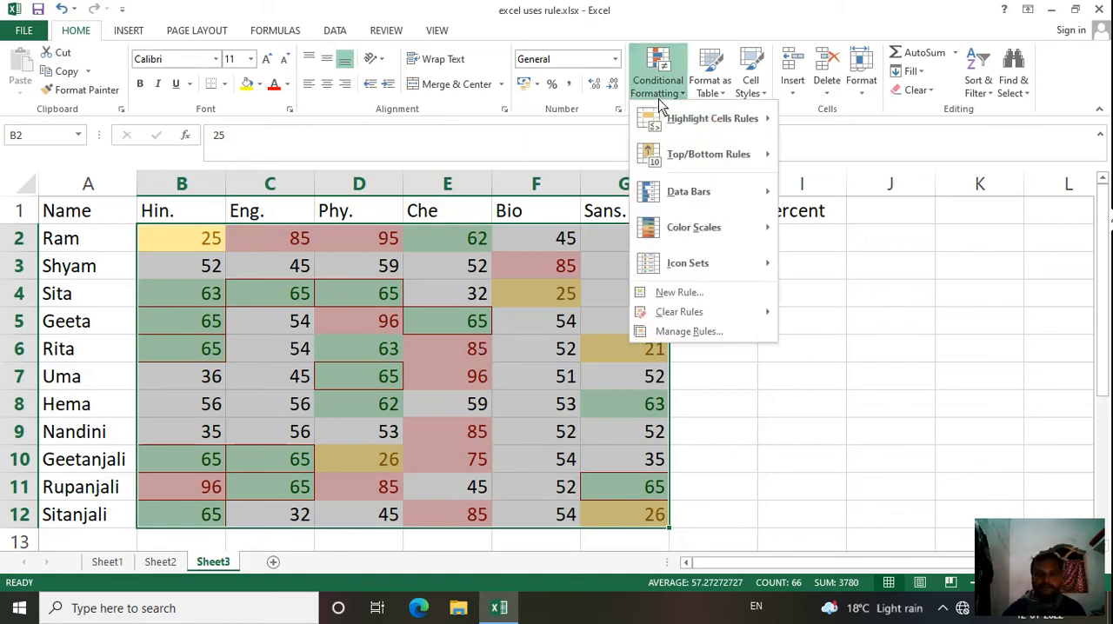
mouse_move(668, 122)
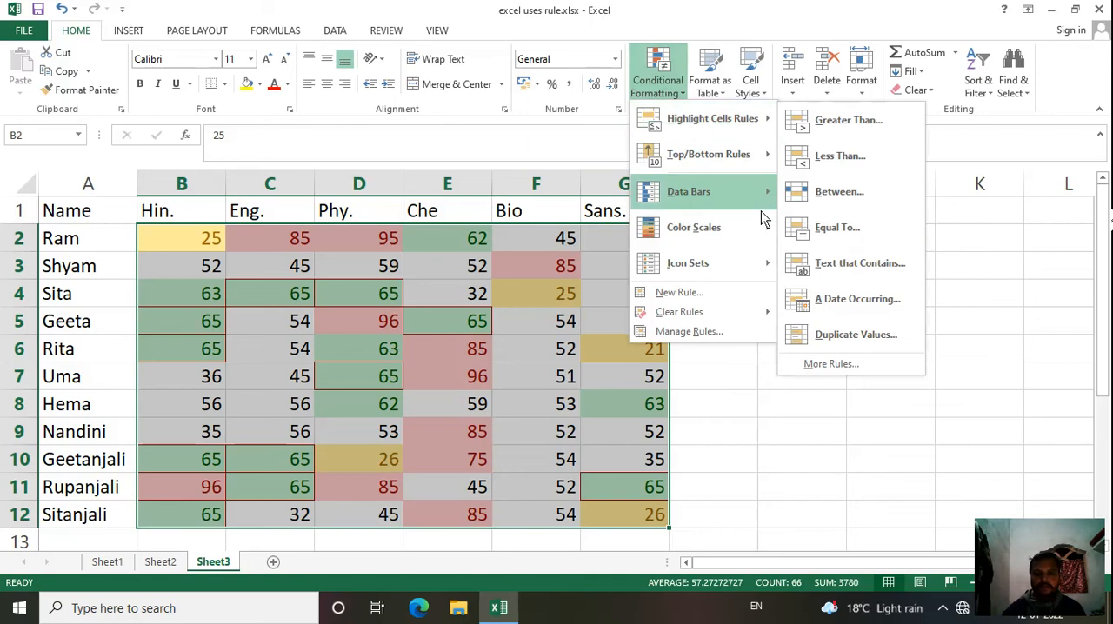
left_click(948, 274)
left_click(566, 324)
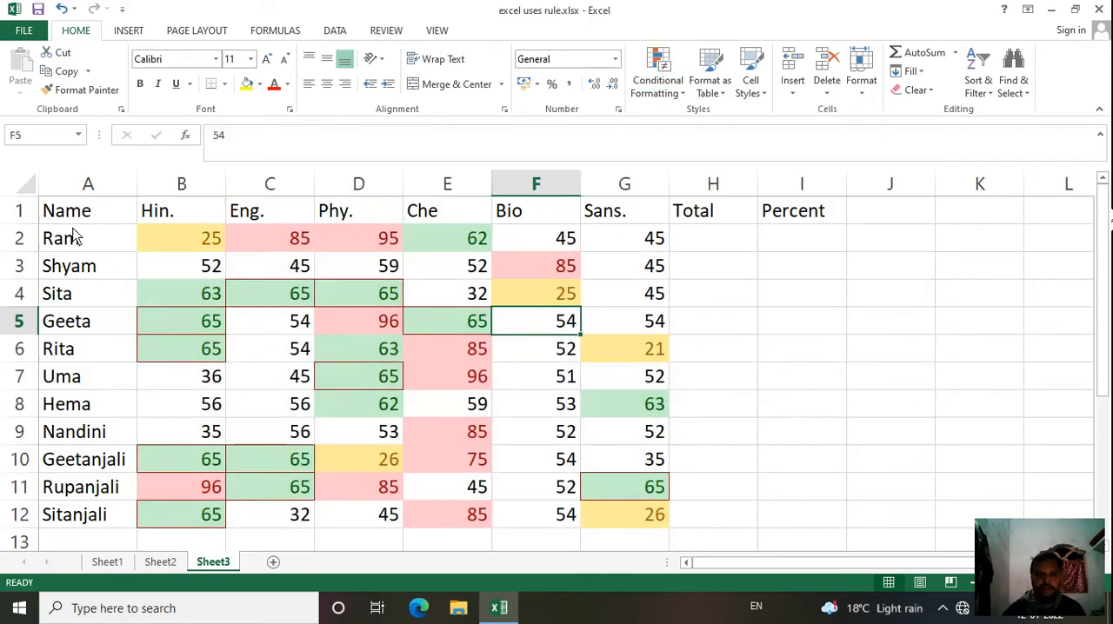
Step: Add a Text that Contains rule to A1:A12 that highlights the student name in A2 with Green Fill with Dark Green Text
left_click_drag(76, 223, 89, 514)
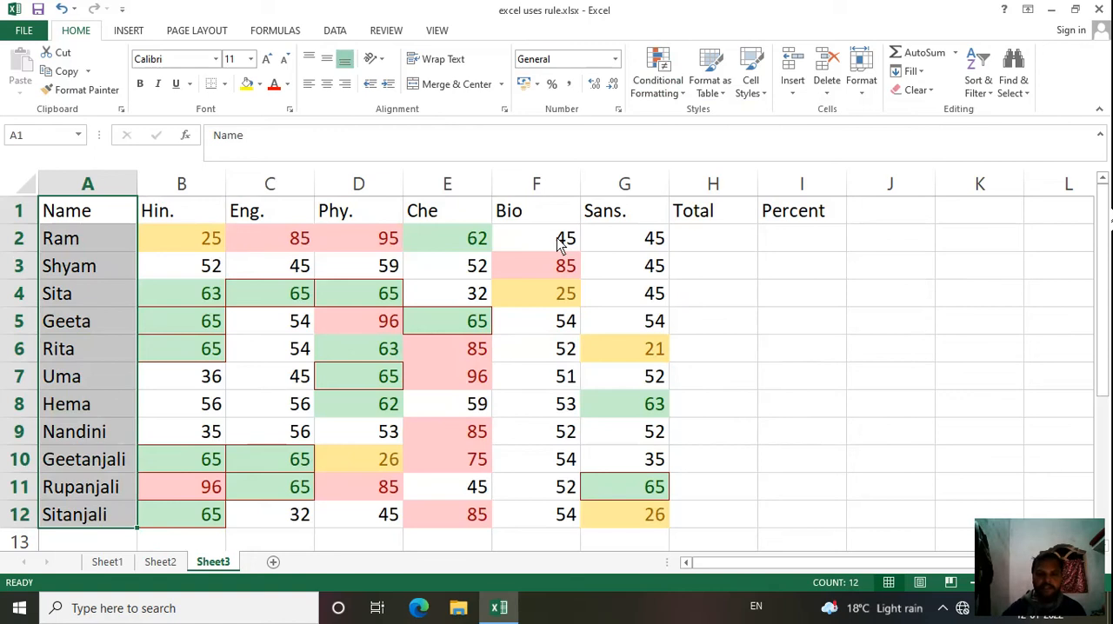
left_click(657, 87)
mouse_move(706, 139)
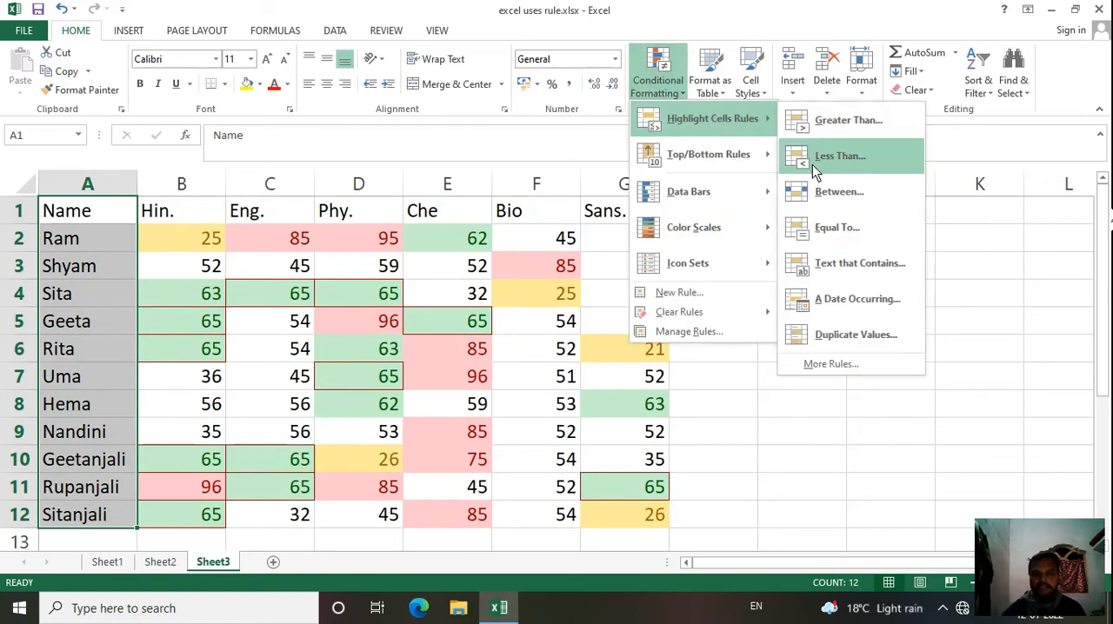
left_click(855, 264)
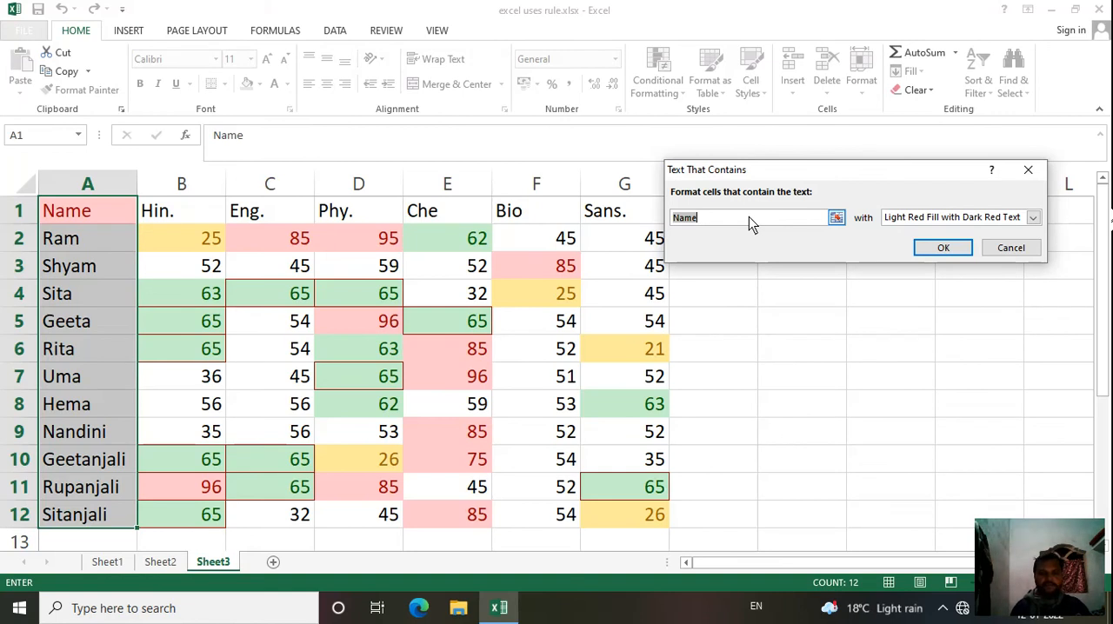
type("sita")
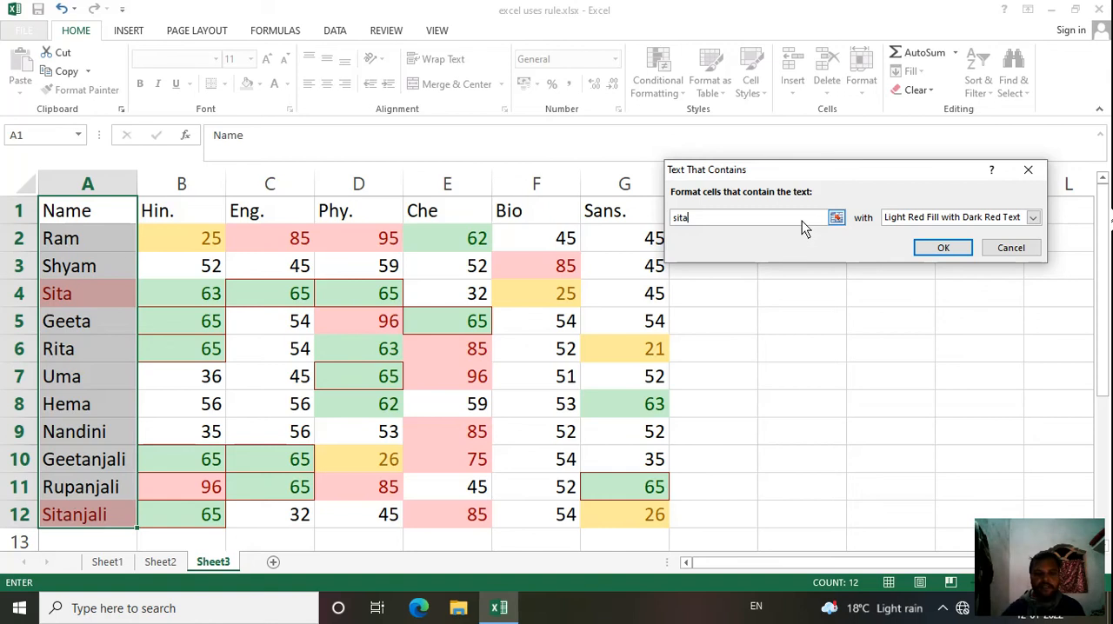
key("BackSpace")
key("BackSpace")
key("BackSpace")
key("BackSpace")
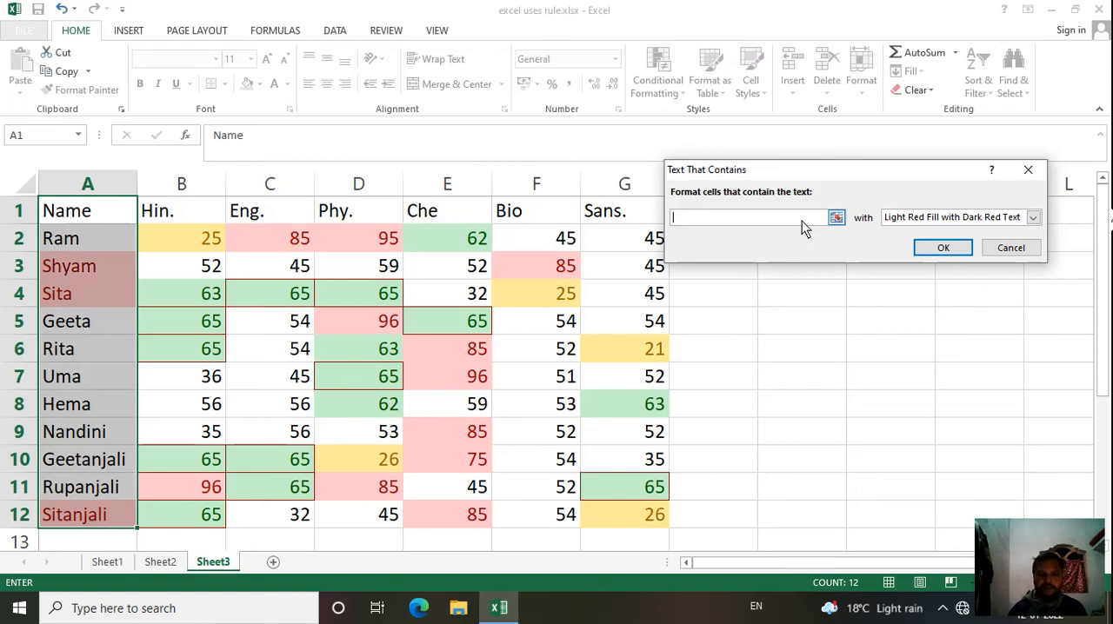
type("Ram")
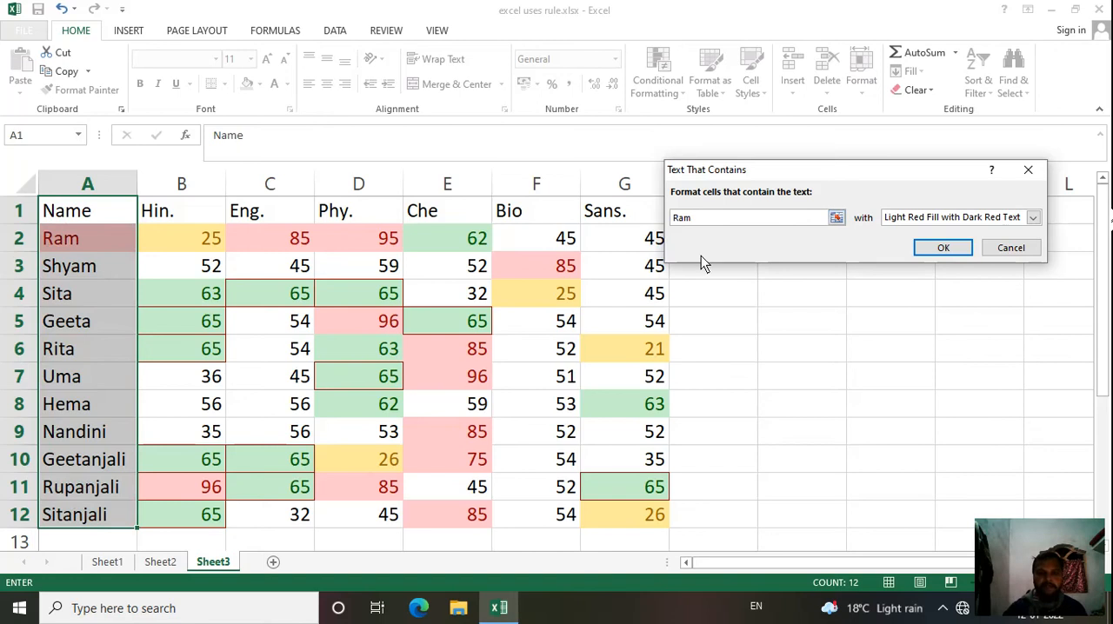
left_click(1033, 215)
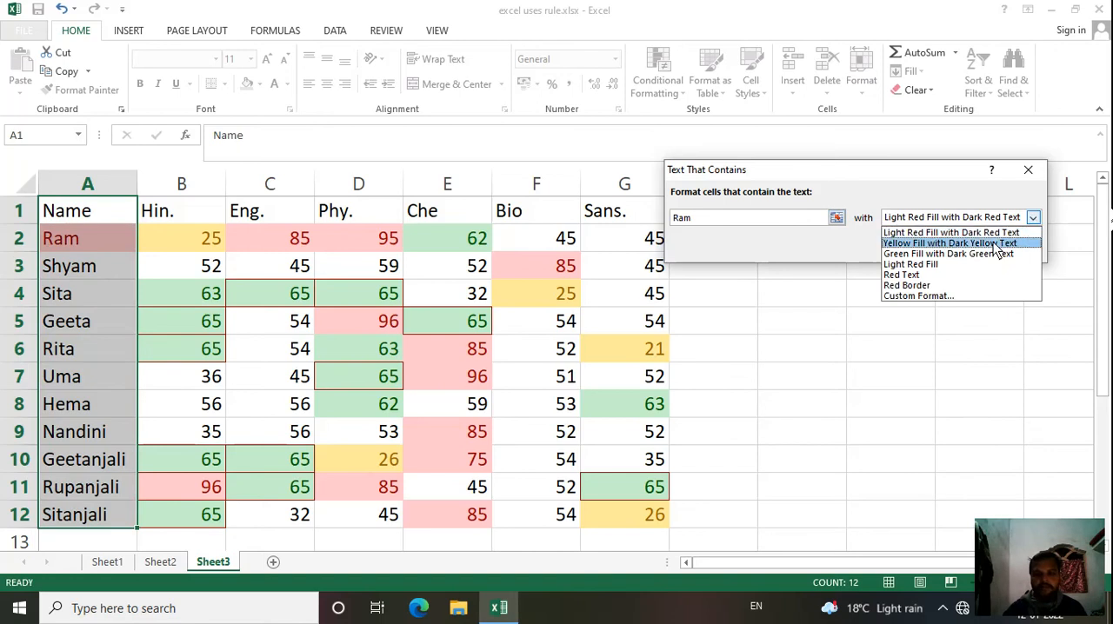
left_click(968, 253)
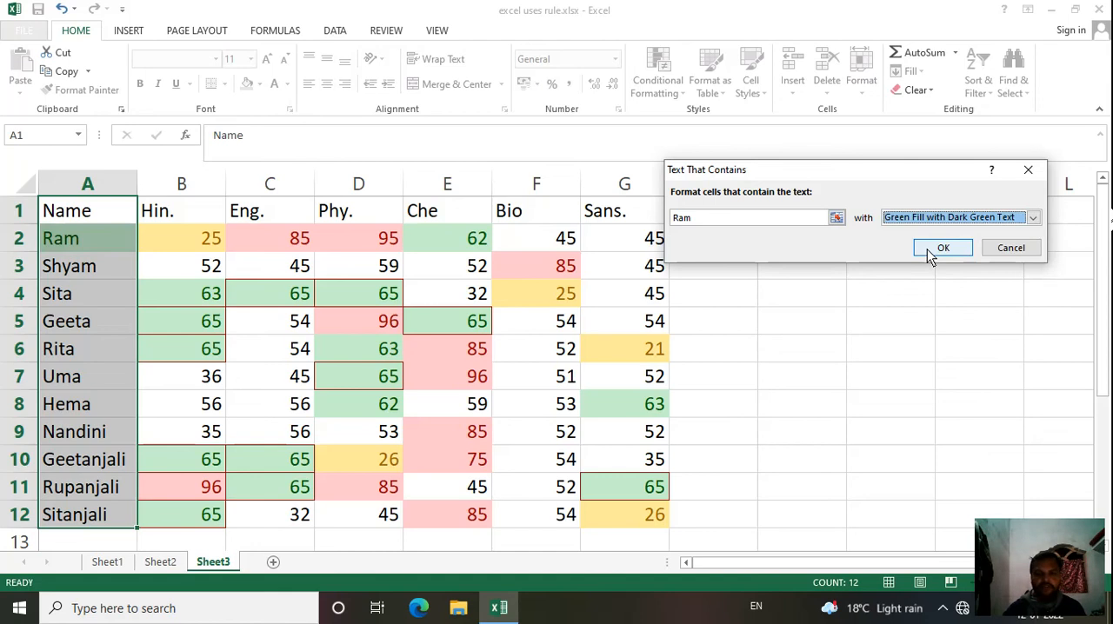
left_click(929, 251)
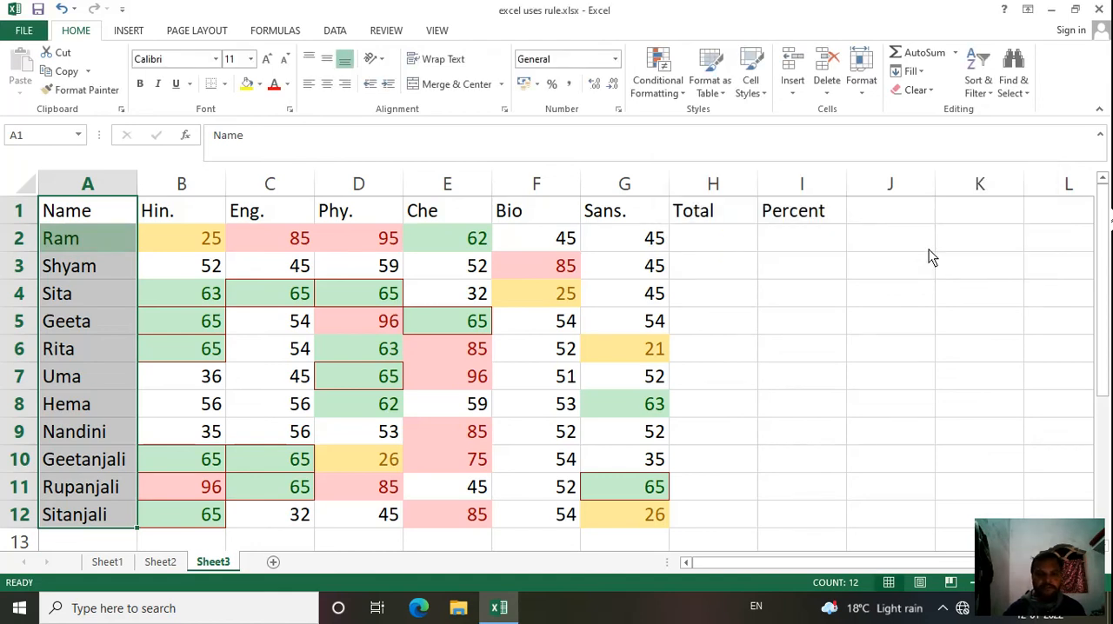
left_click(646, 96)
mouse_move(688, 121)
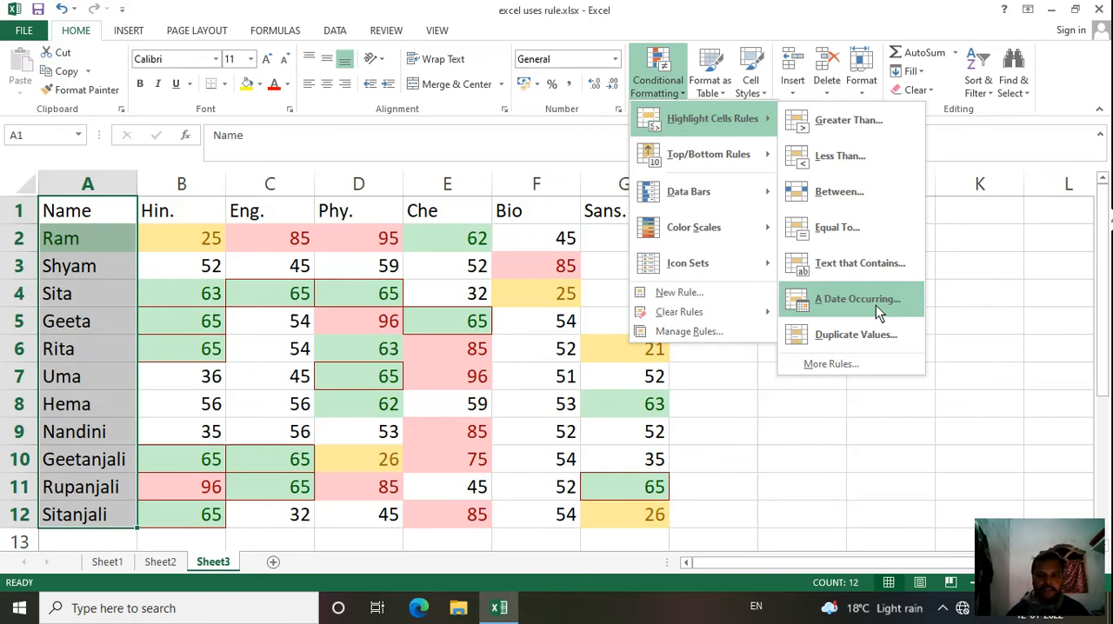
left_click(956, 294)
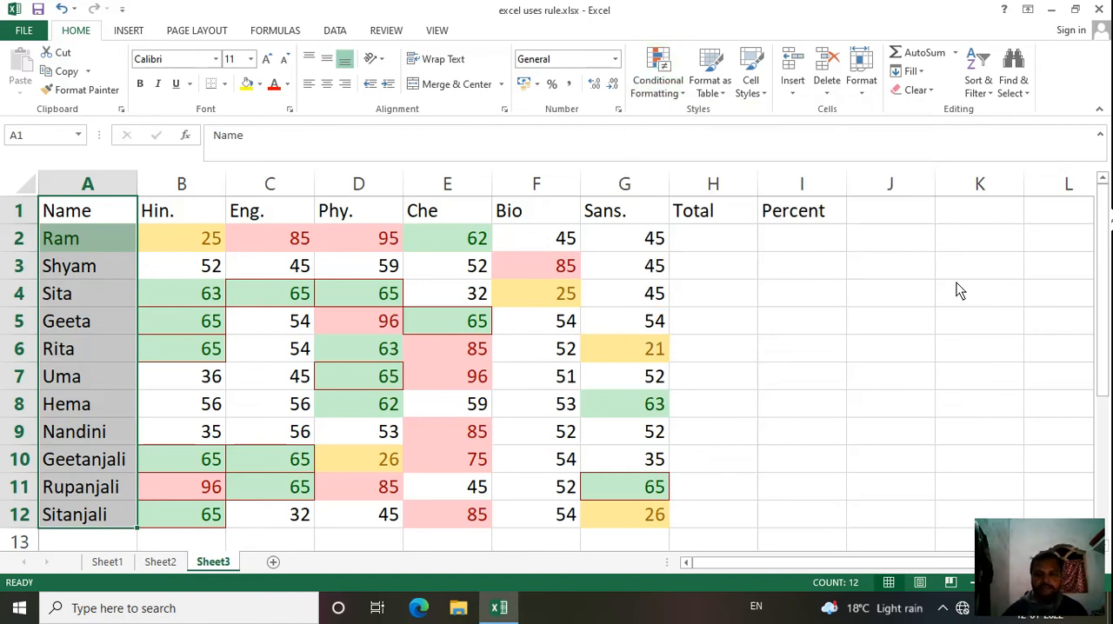
Step: Enter the current date, 12-01-2022, in J3 and fill the daily date series down to J69
left_click(876, 264)
key("ctrl+semicolon")
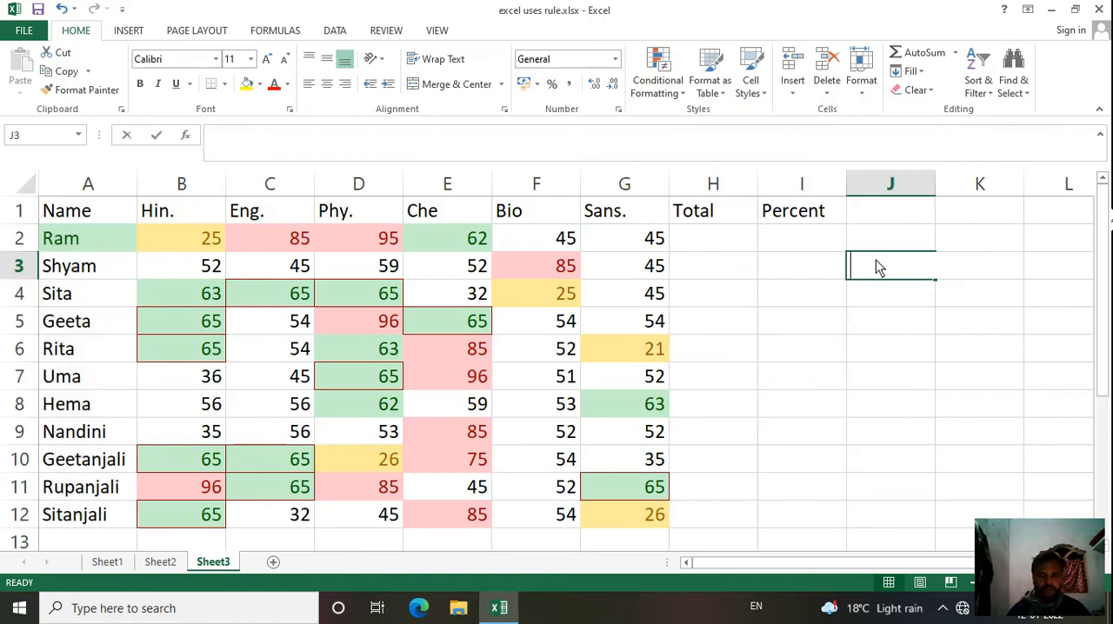
left_click(817, 320)
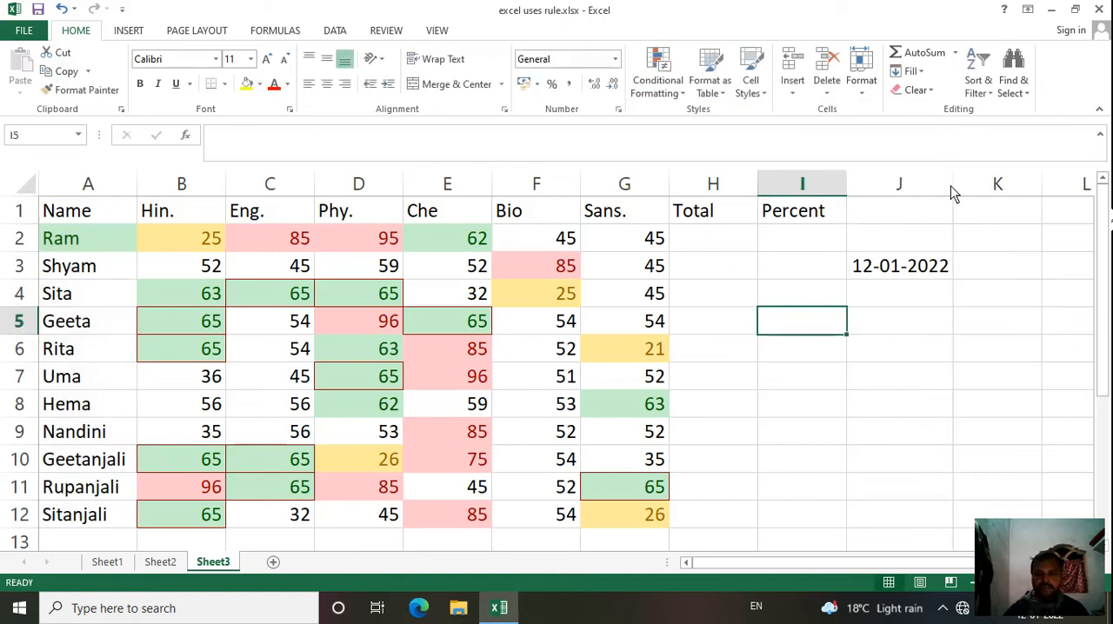
left_click(918, 271)
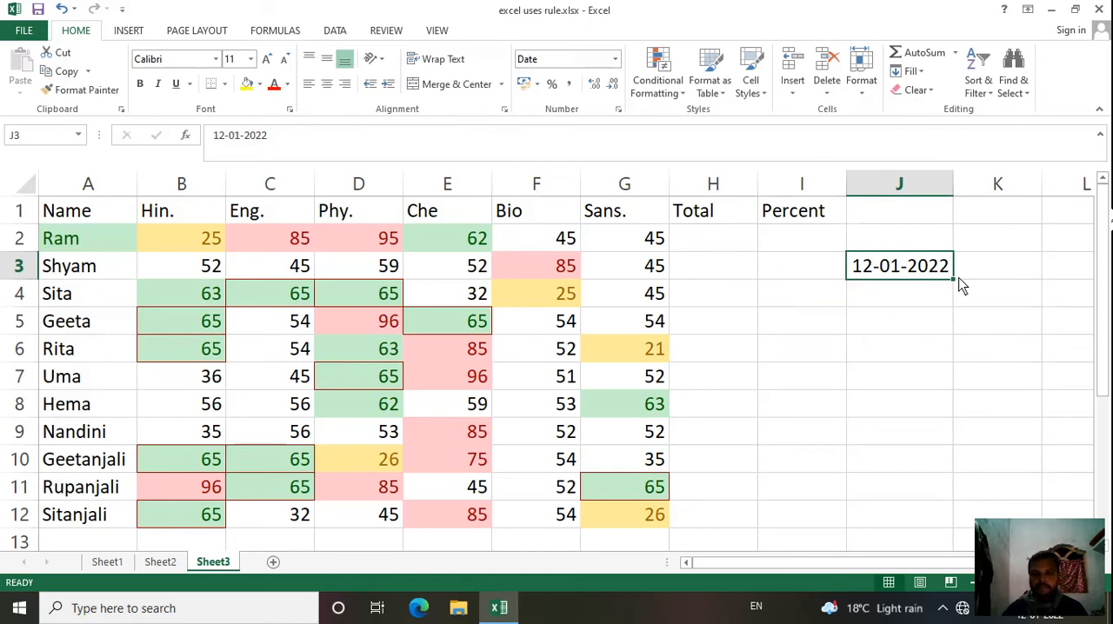
left_click_drag(954, 287, 968, 602)
left_click_drag(967, 601, 935, 423)
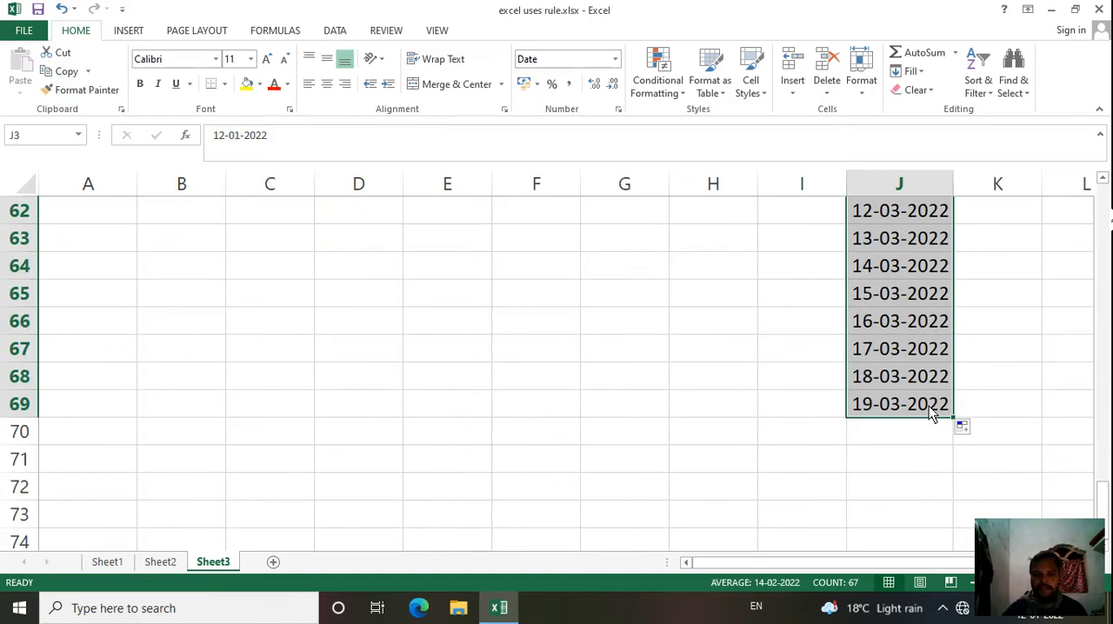
Step: Review the filled dates in column J from the first row through the last one
scroll(931, 416, "up", 20)
scroll(918, 388, "up", 1)
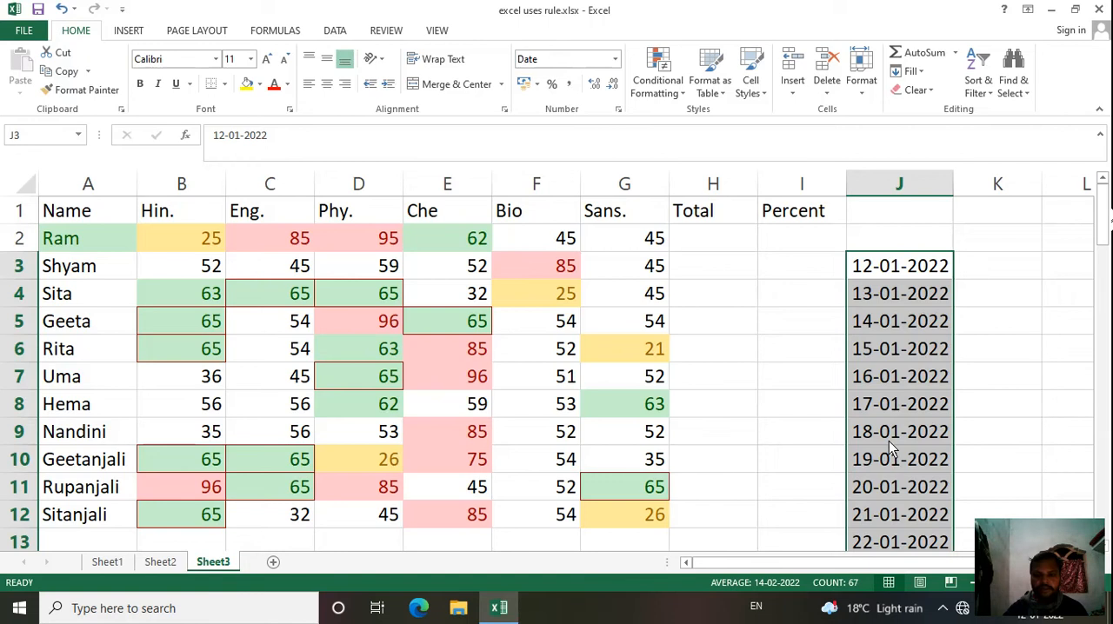
scroll(888, 441, "down", 4)
scroll(889, 444, "down", 1)
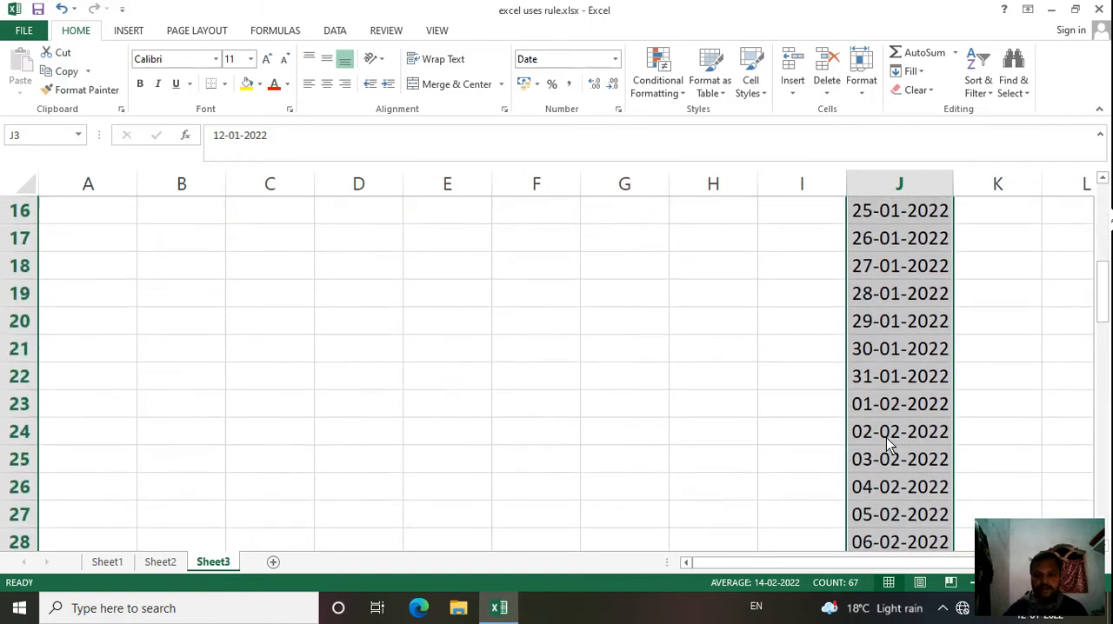
scroll(889, 435, "down", 1)
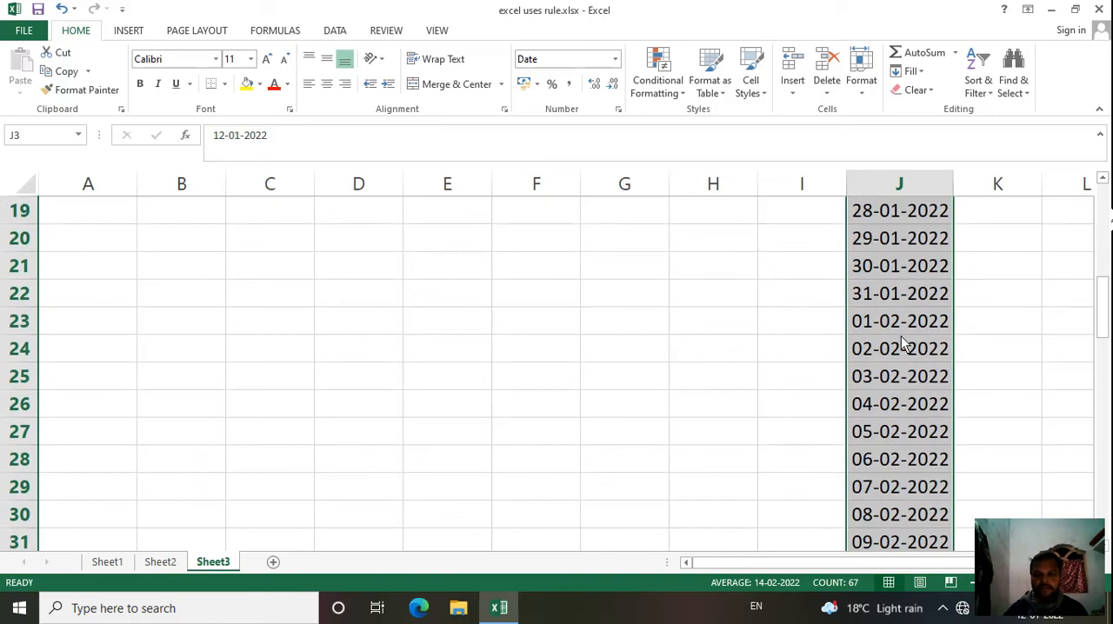
scroll(891, 382, "down", 2)
scroll(891, 387, "down", 7)
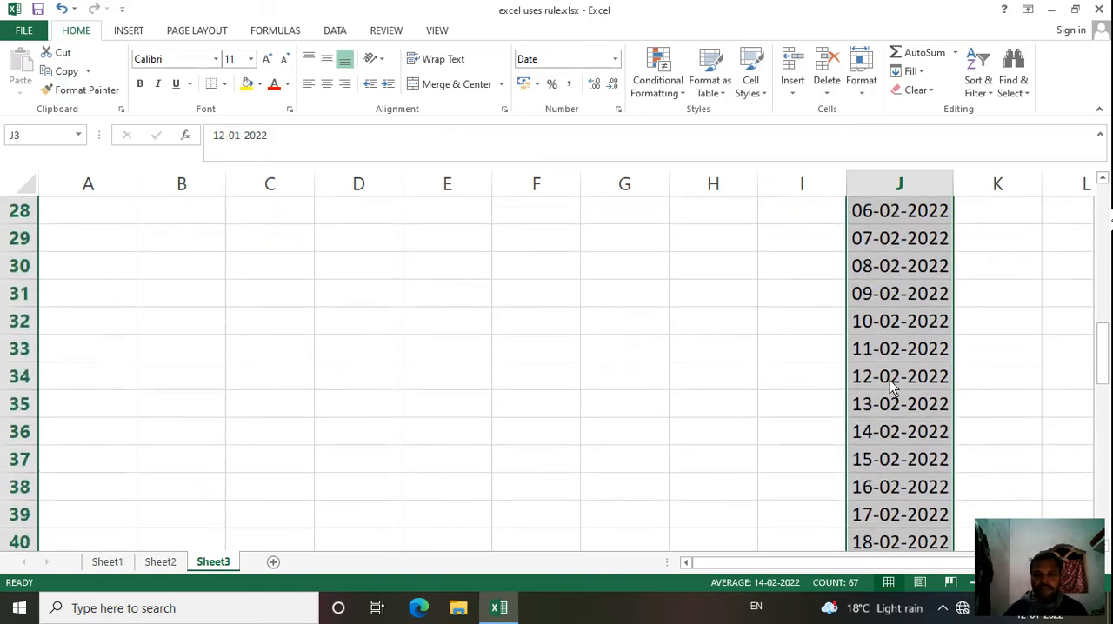
scroll(888, 387, "down", 4)
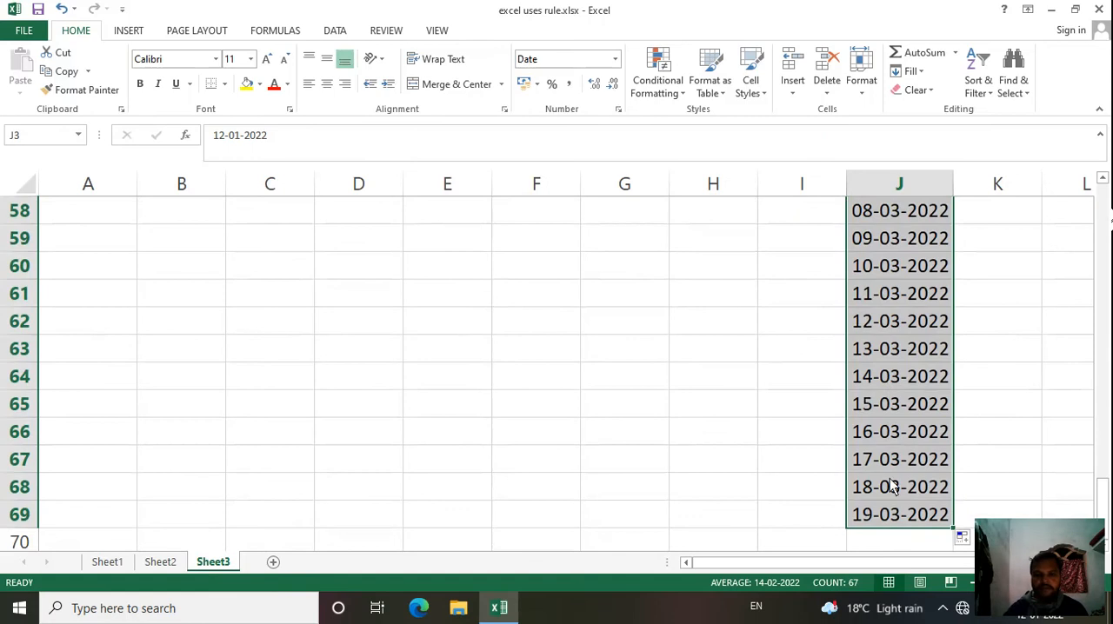
scroll(894, 409, "up", 19)
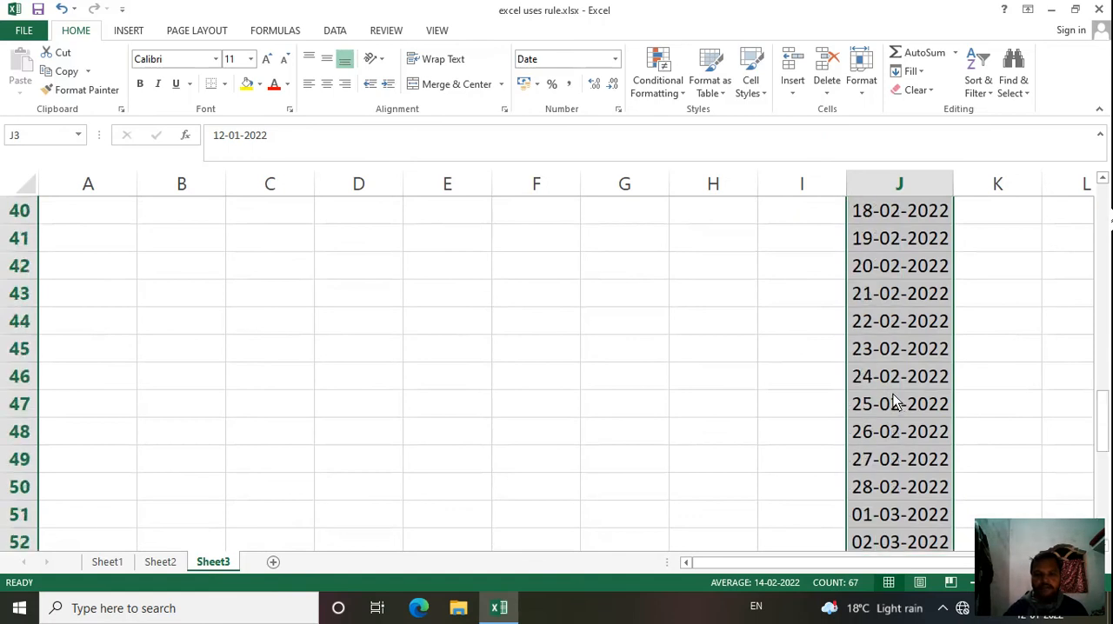
Step: Add a date-occurring rule to J3:J69 that highlights Today with Light Red Fill with Dark Red Text
left_click(658, 76)
mouse_move(686, 117)
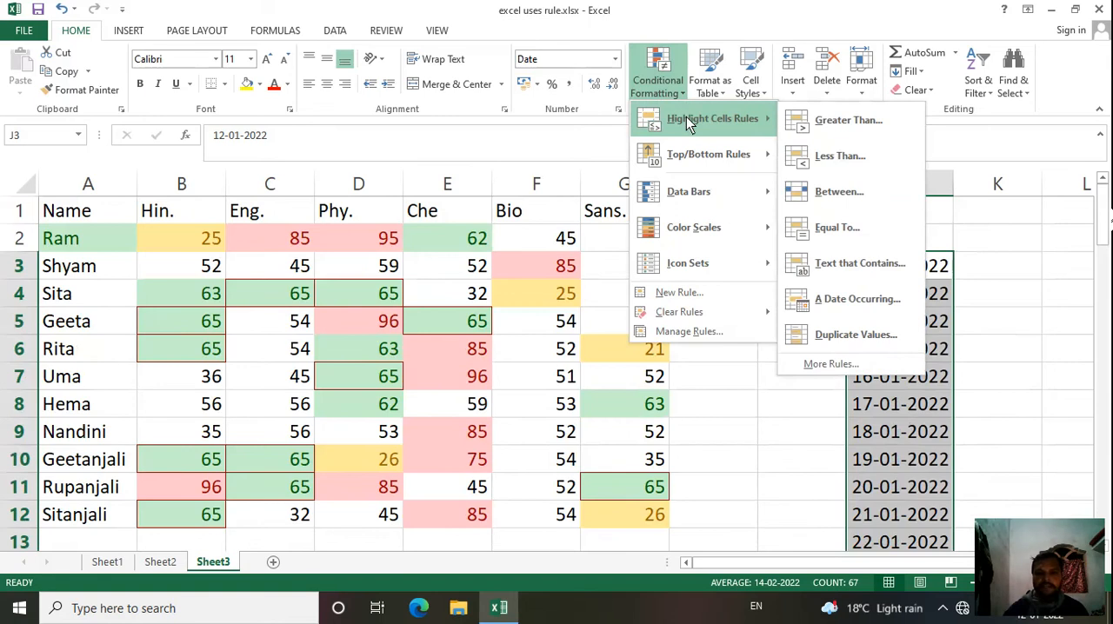
left_click(844, 301)
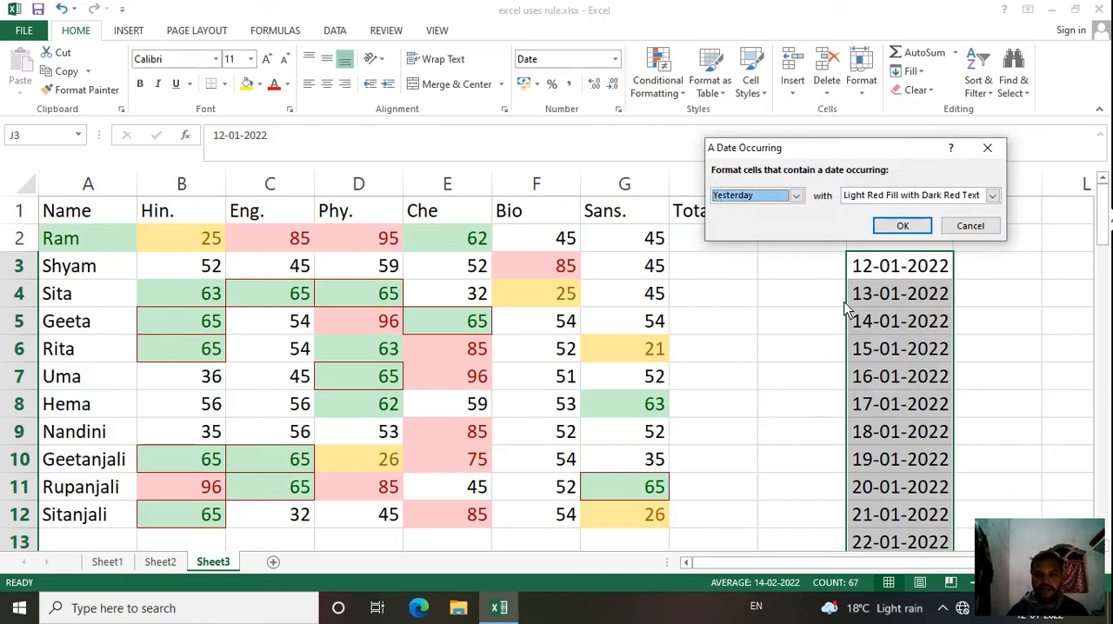
left_click(797, 197)
left_click(758, 214)
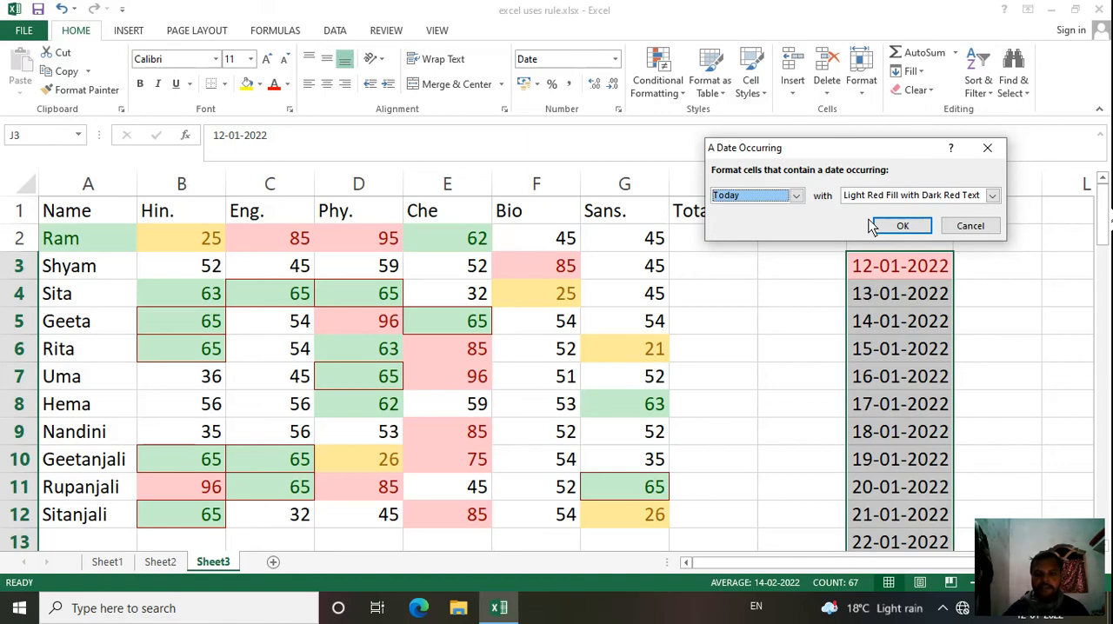
left_click(904, 225)
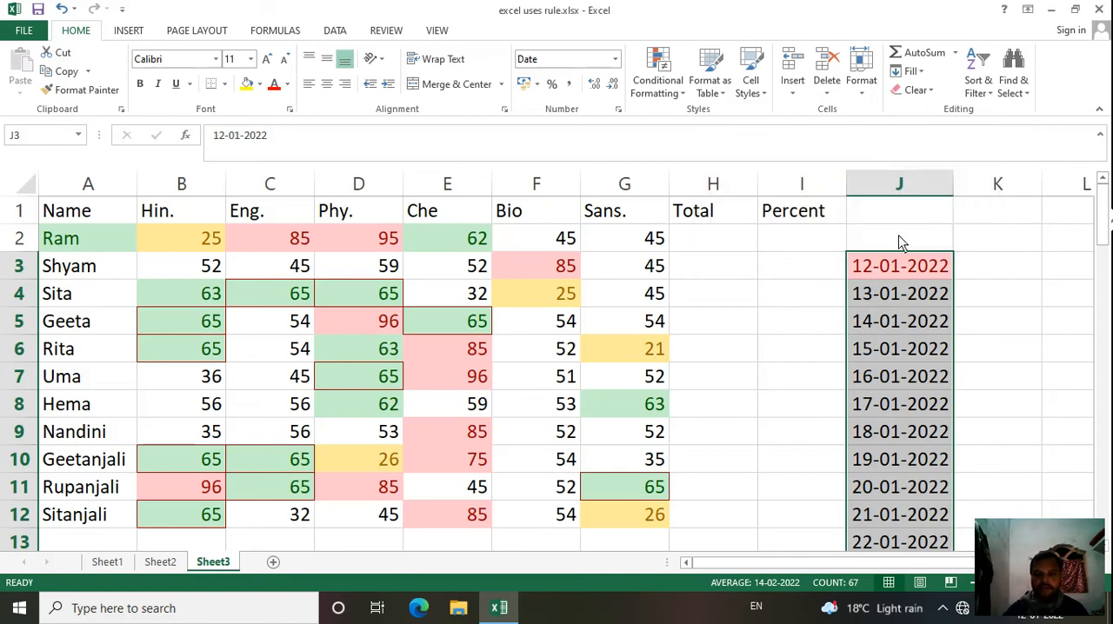
left_click(677, 103)
mouse_move(700, 123)
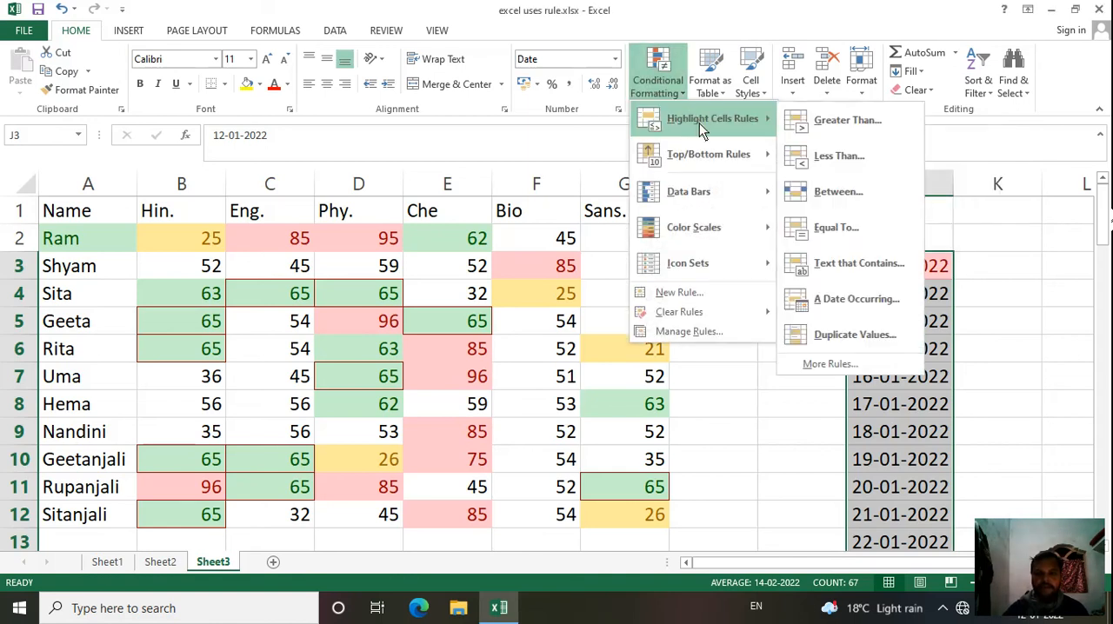
left_click(852, 335)
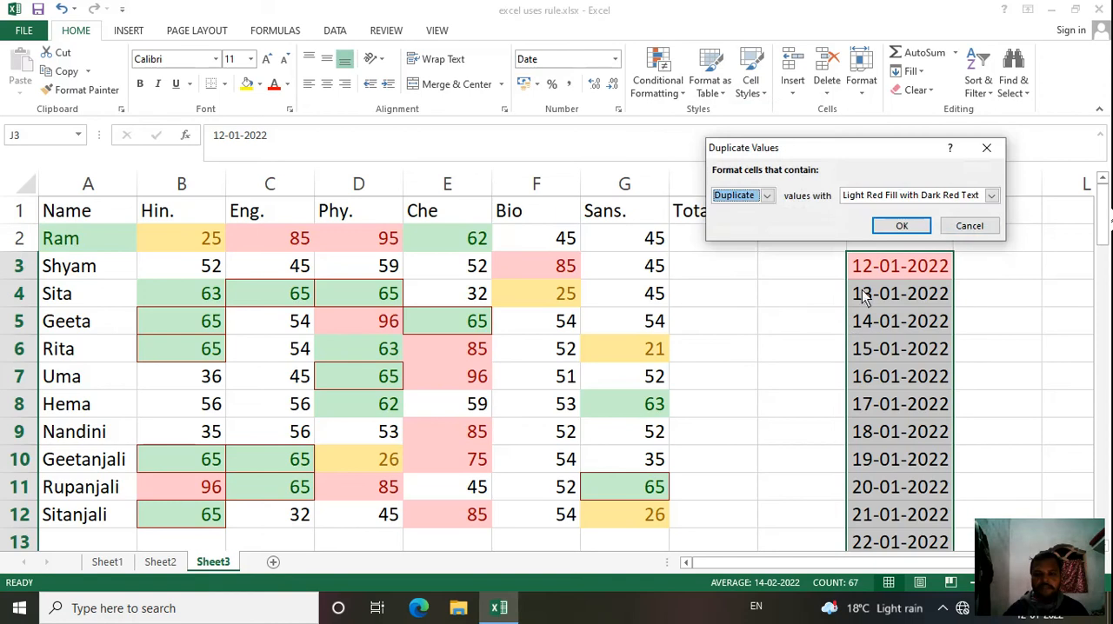
left_click(962, 226)
Step: Set up another date-occurring rule on the selected dates for Tomorrow, using Yellow Fill with Dark Yellow Text
left_click(659, 79)
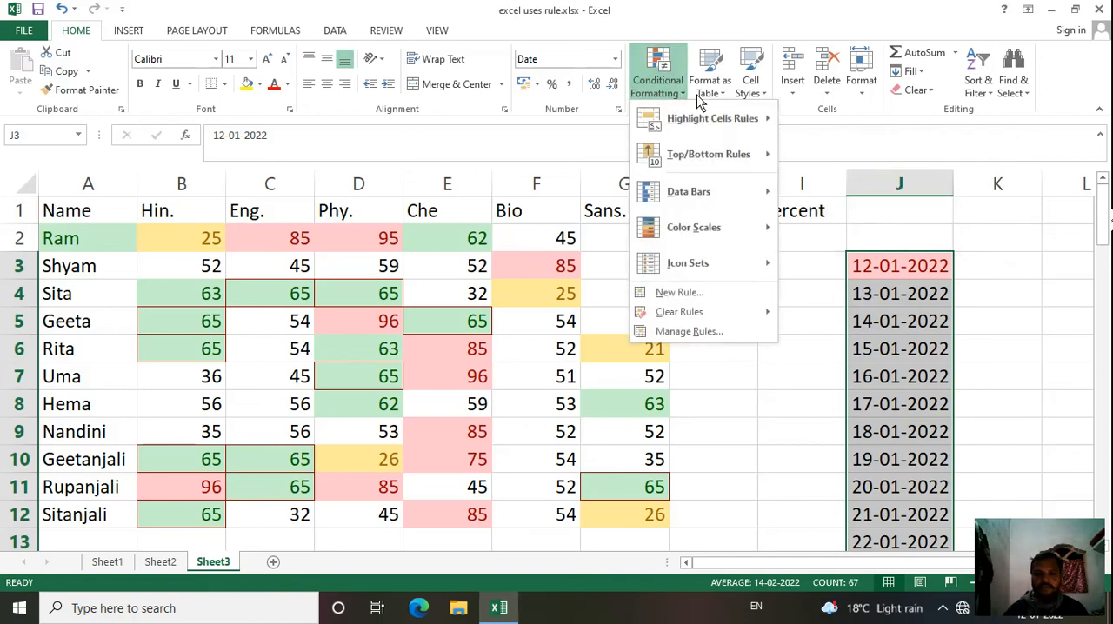
mouse_move(739, 120)
left_click(856, 299)
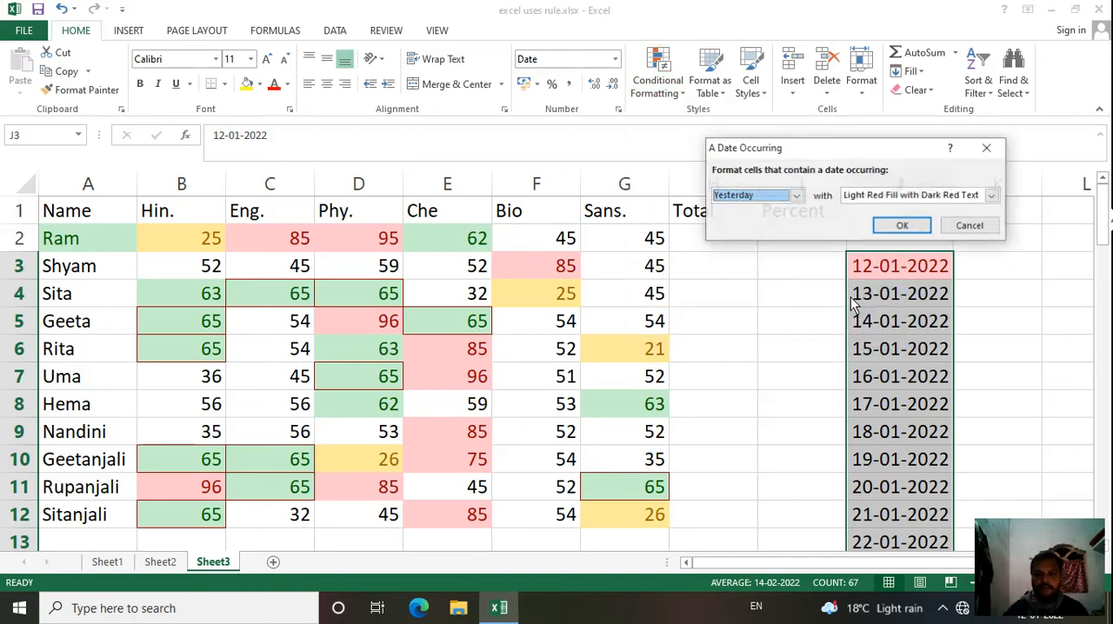
left_click(797, 195)
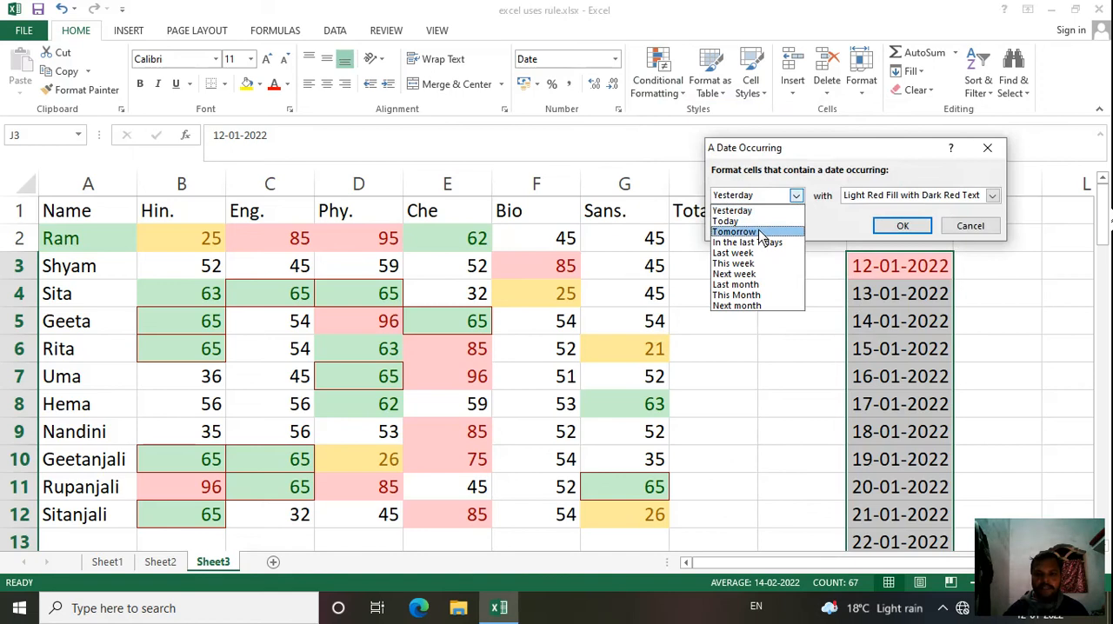
left_click(759, 232)
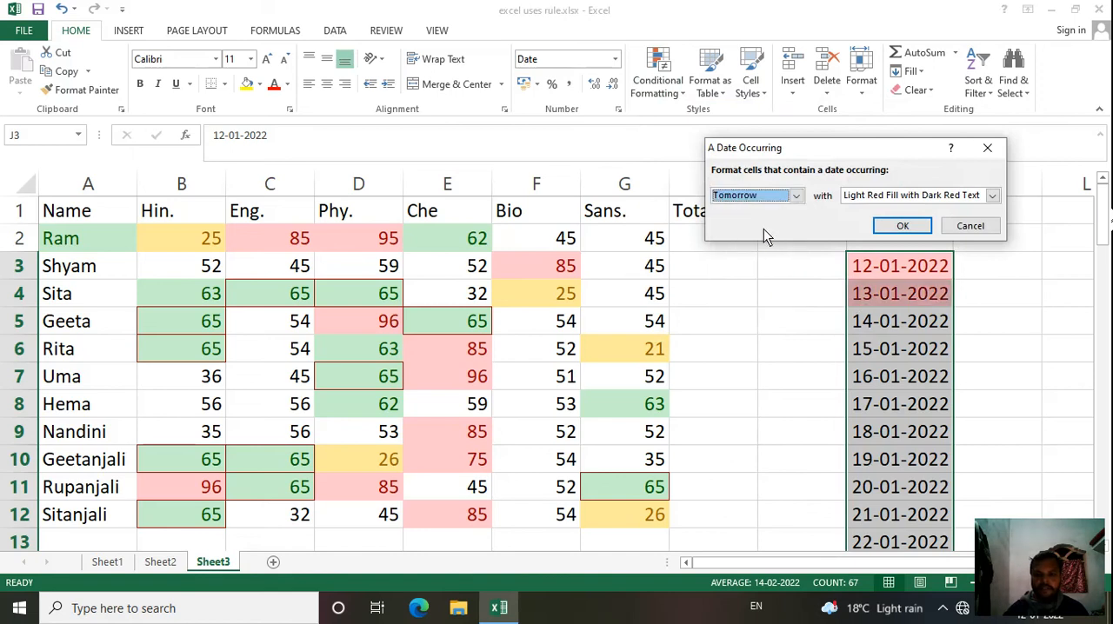
left_click(992, 195)
left_click(927, 220)
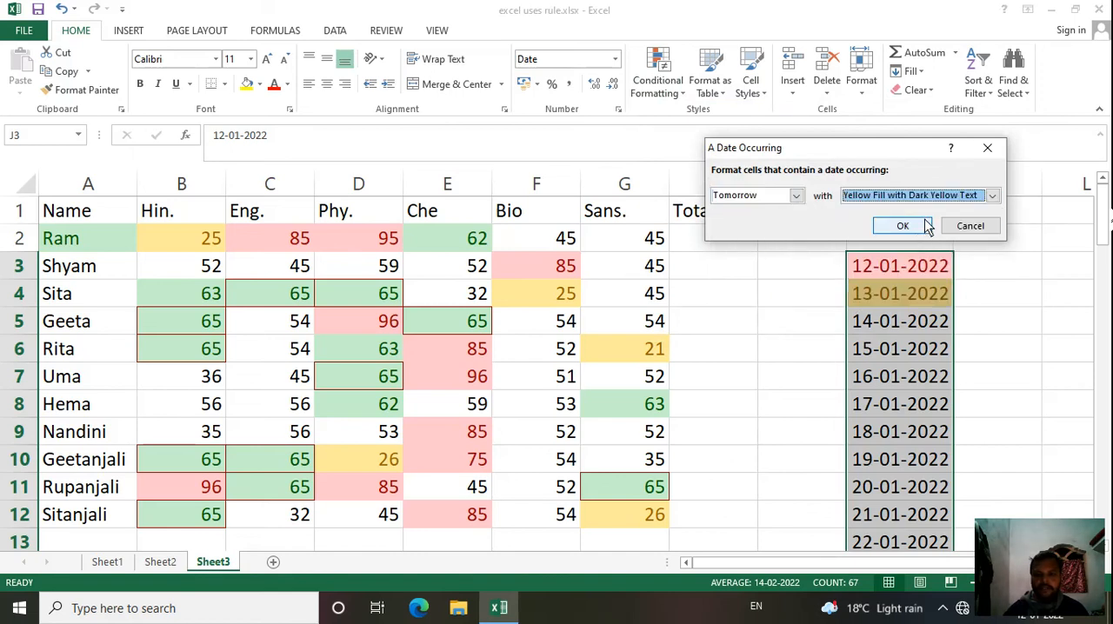
Step: Change the date-occurring rule on J3:J69 to Next week with Green Fill with Dark Green Text and apply it
left_click(797, 196)
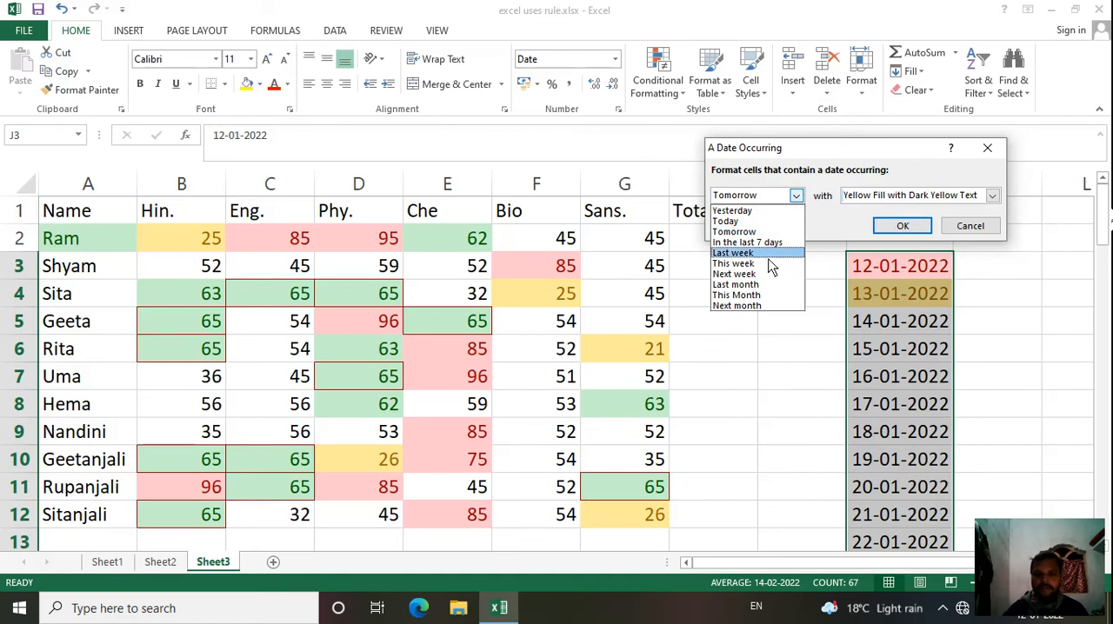
left_click(744, 265)
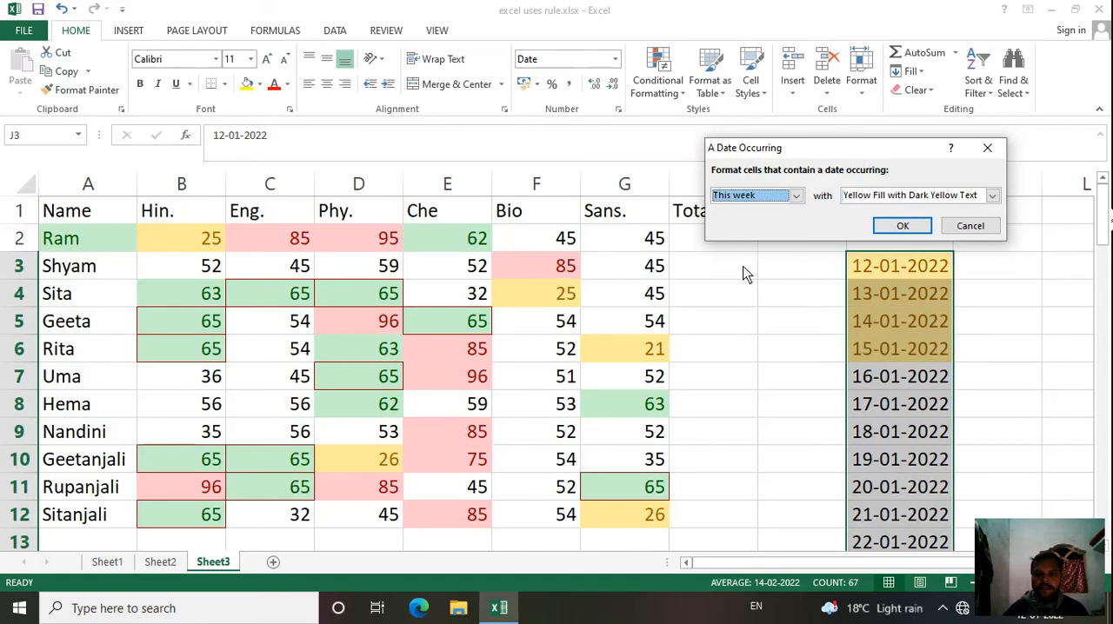
left_click(797, 196)
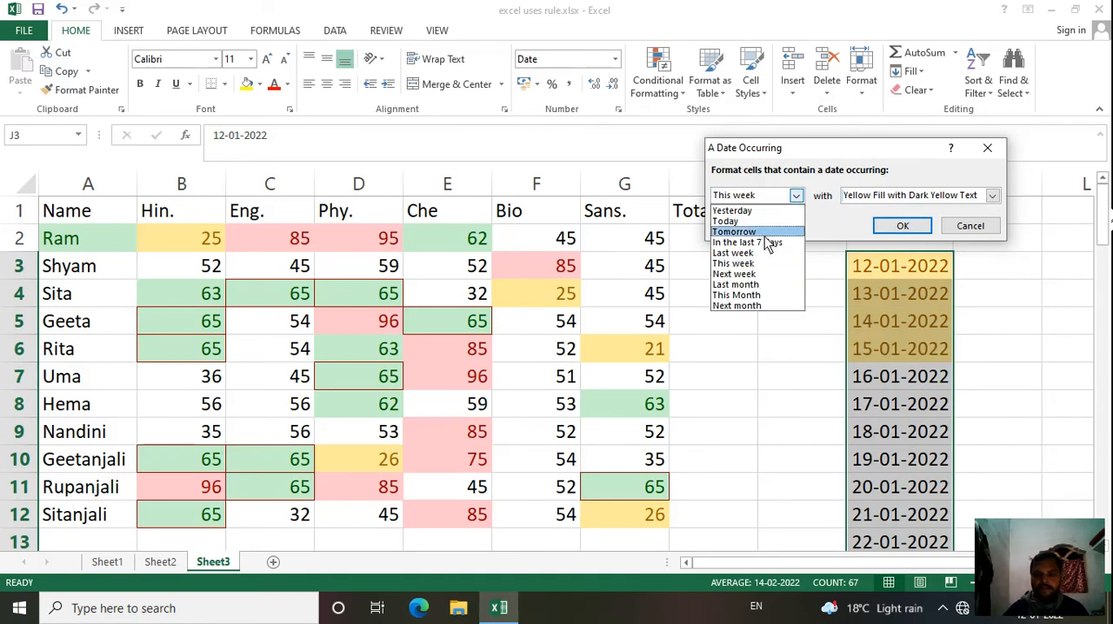
left_click(747, 273)
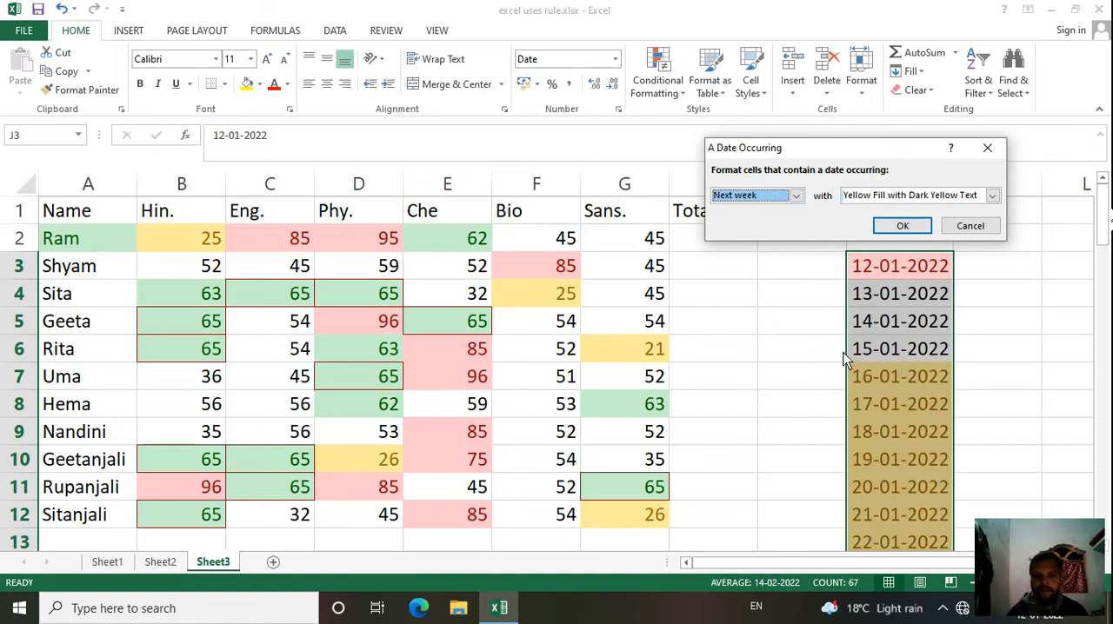
left_click(992, 195)
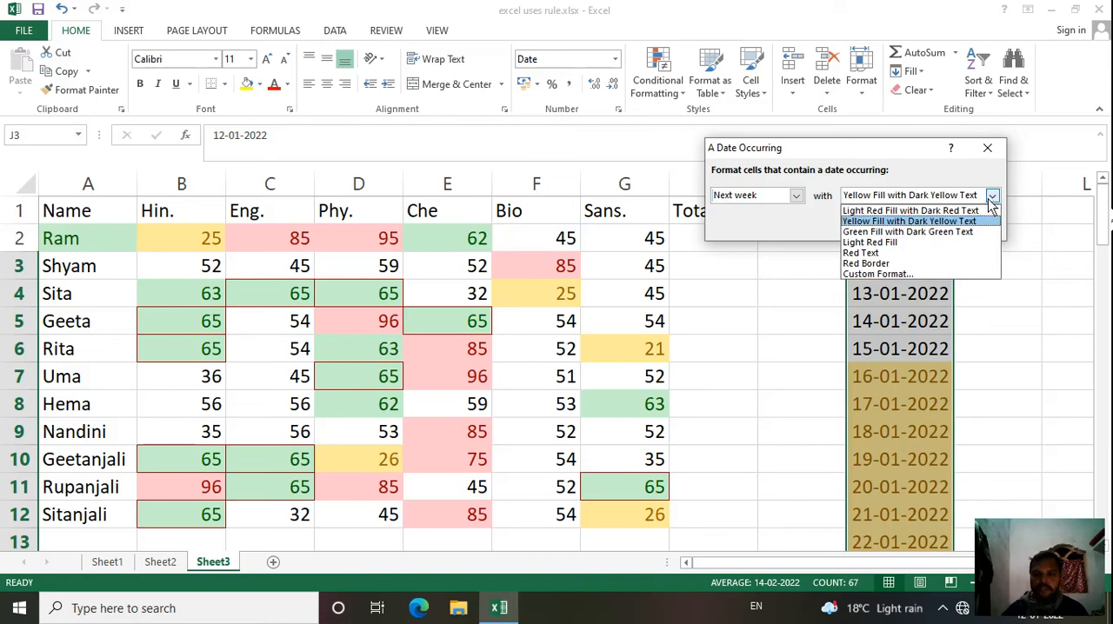
left_click(929, 228)
left_click(892, 229)
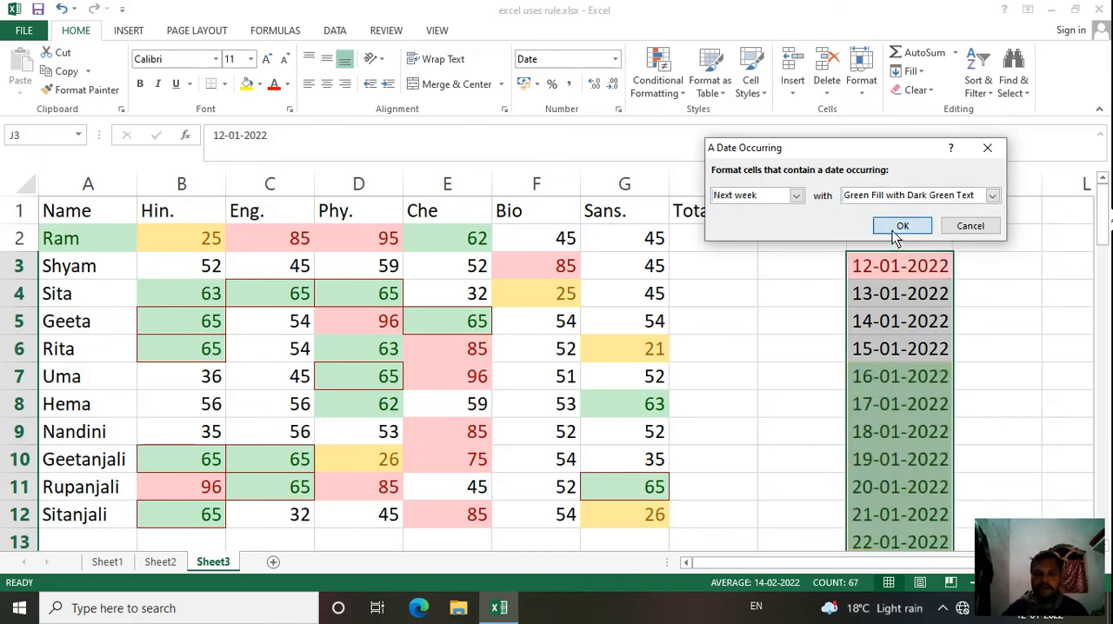
scroll(859, 355, "down", 1)
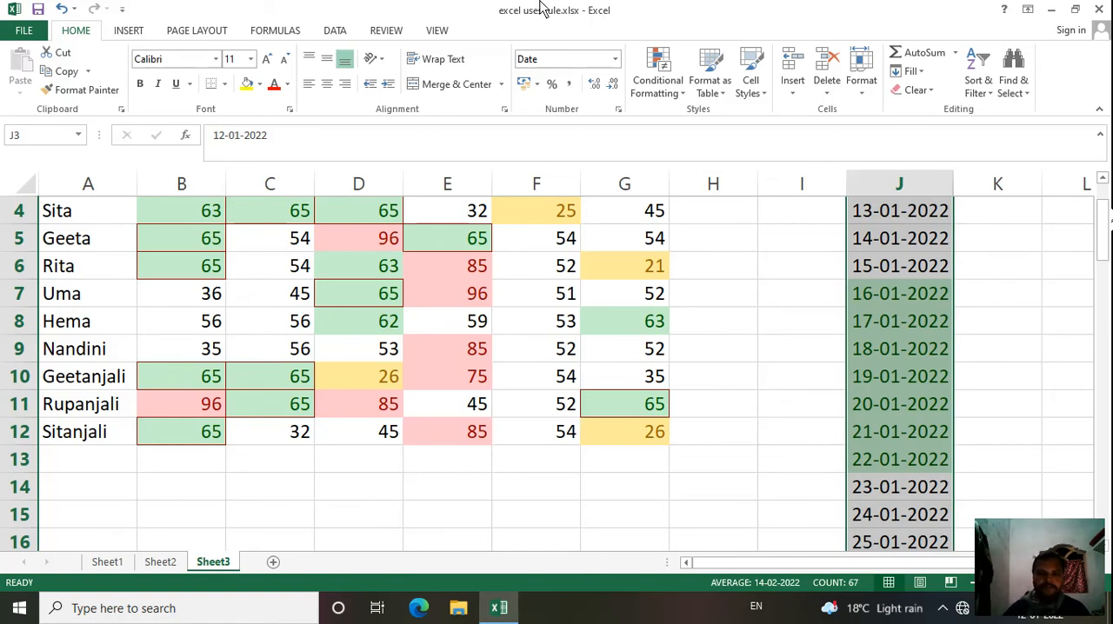
left_click(668, 102)
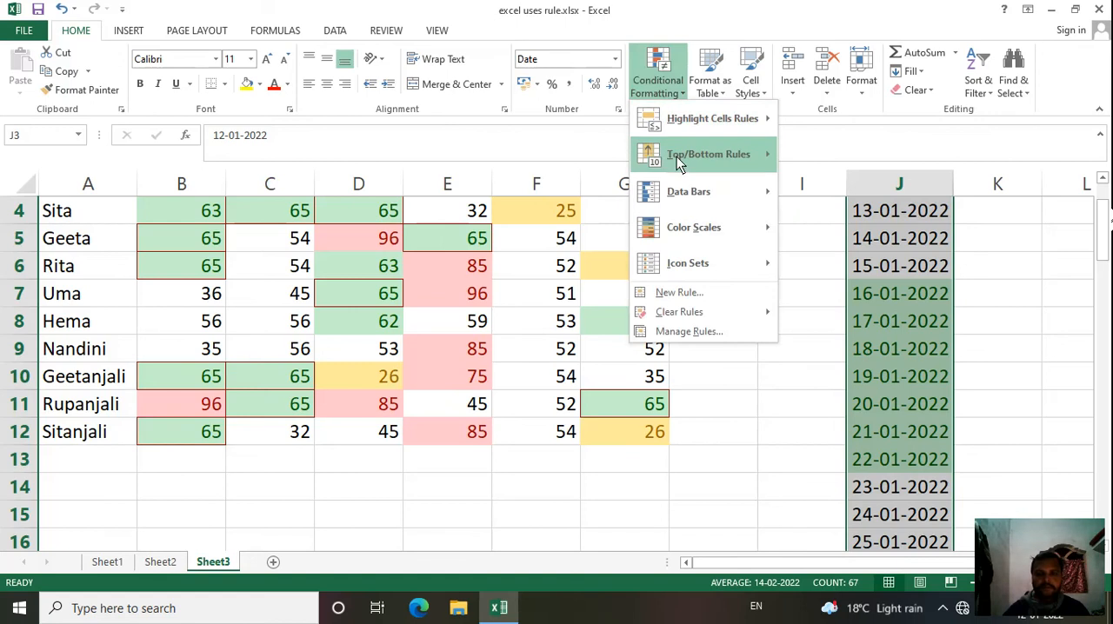
mouse_move(679, 161)
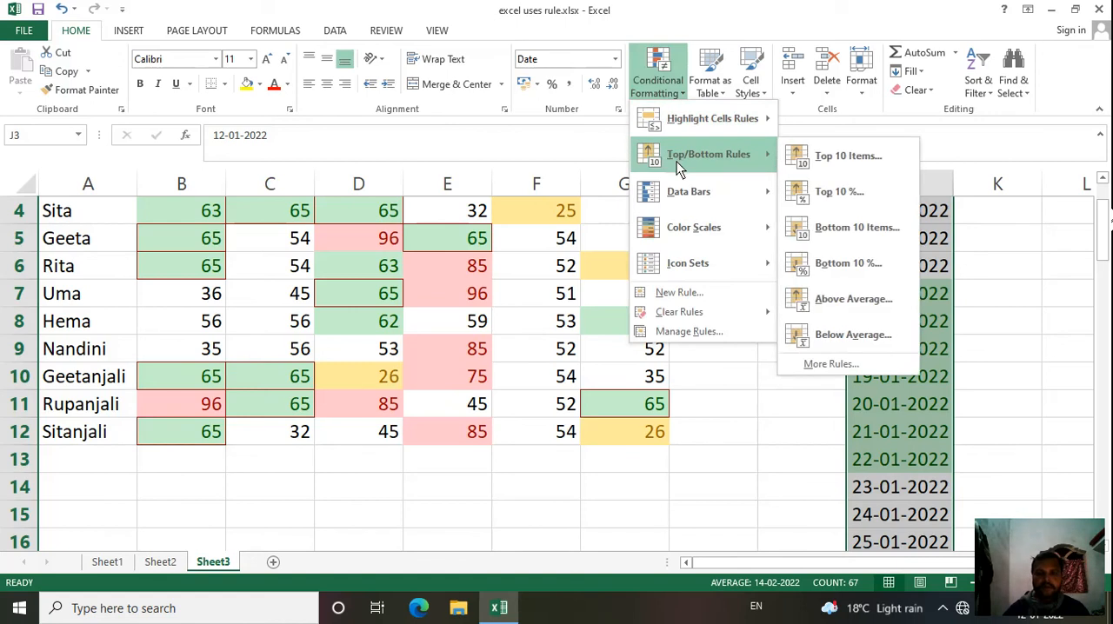
left_click(507, 170)
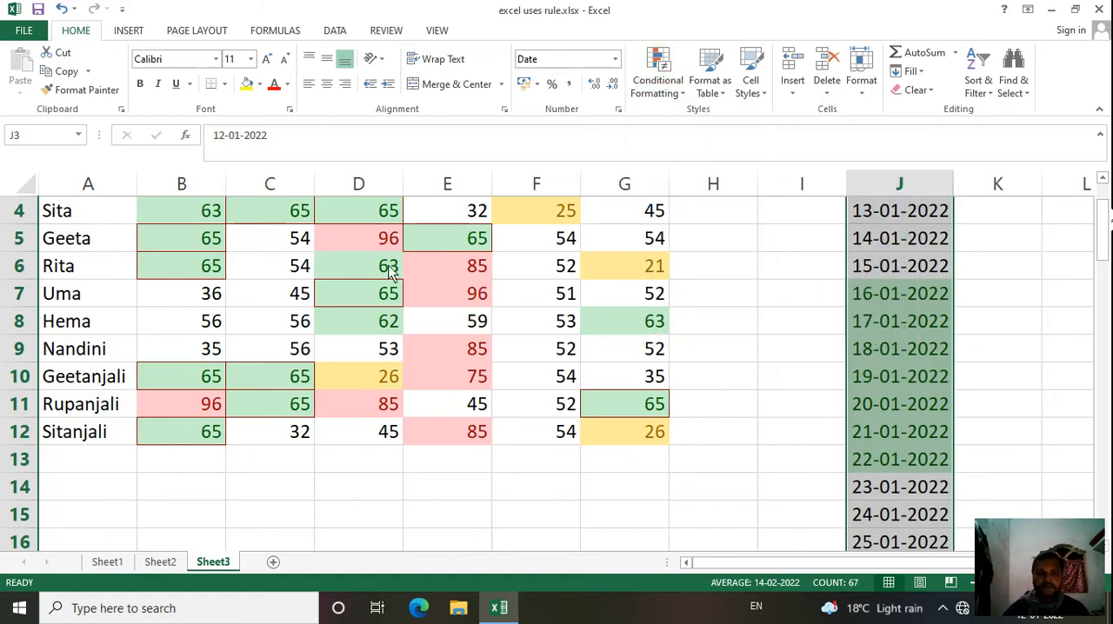
Step: Undo the date rules, the date series in column J and all highlight rules on the marks table
scroll(390, 287, "up", 1)
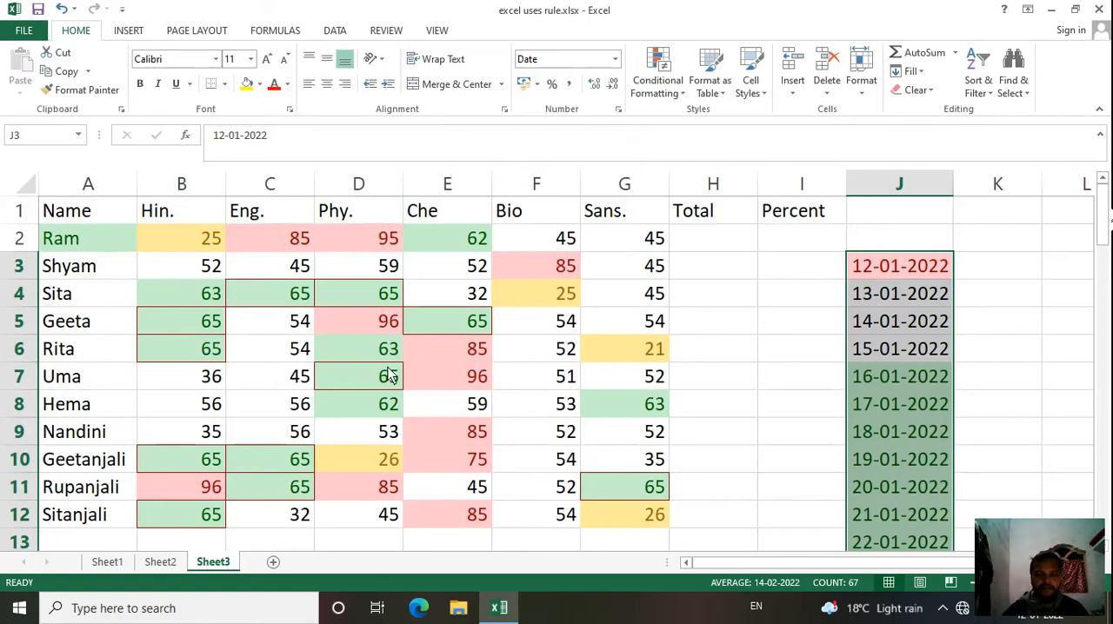
key("ctrl+z")
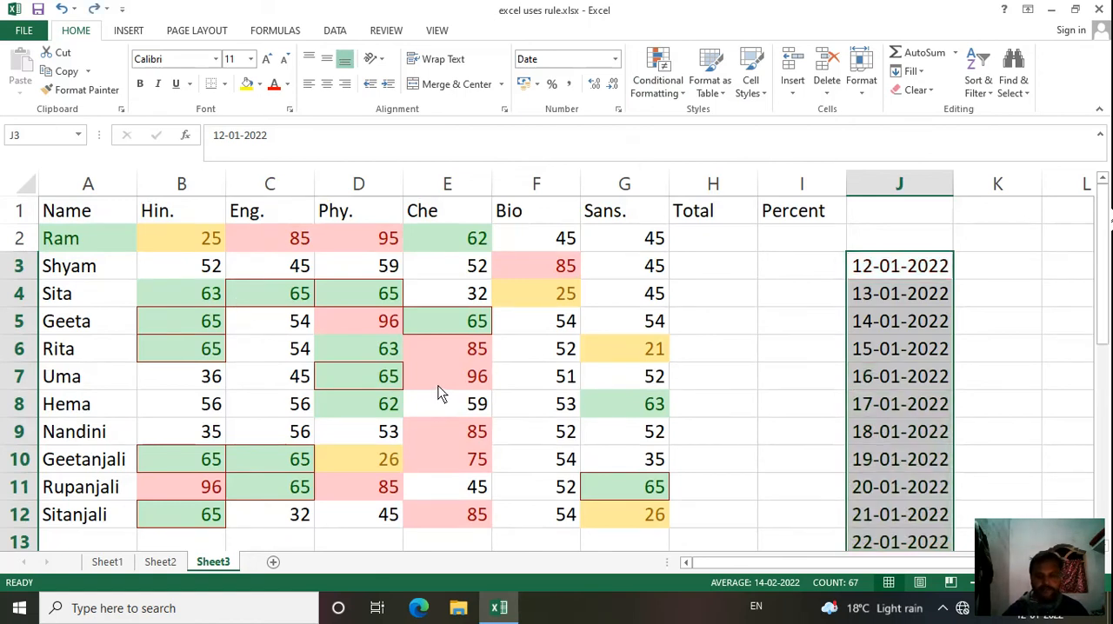
key("ctrl+z")
key("ctrl+z")
key("ctrl+z")
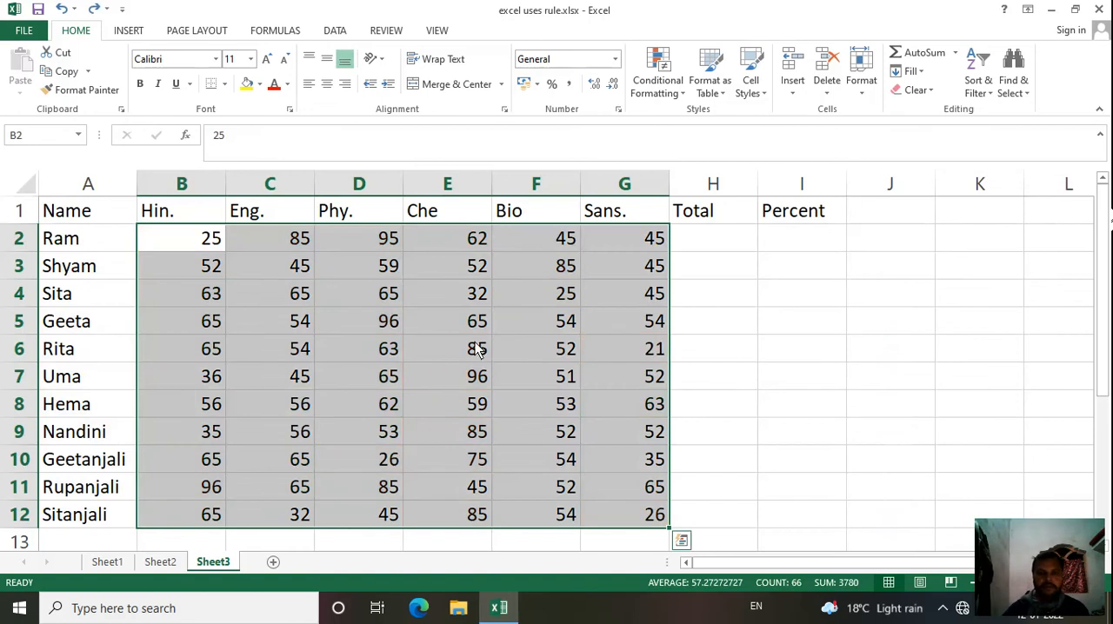
Step: Preview a Top 10 Items rule on B2:G12 with Light Red Fill with Dark Red Text, and cancel it
left_click(656, 100)
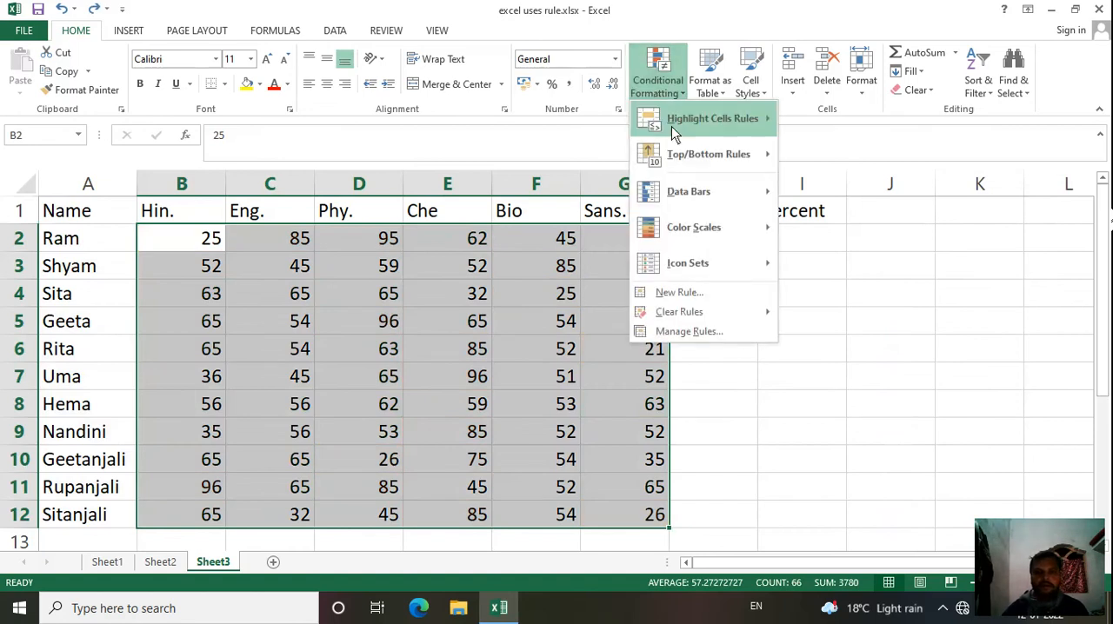
mouse_move(685, 155)
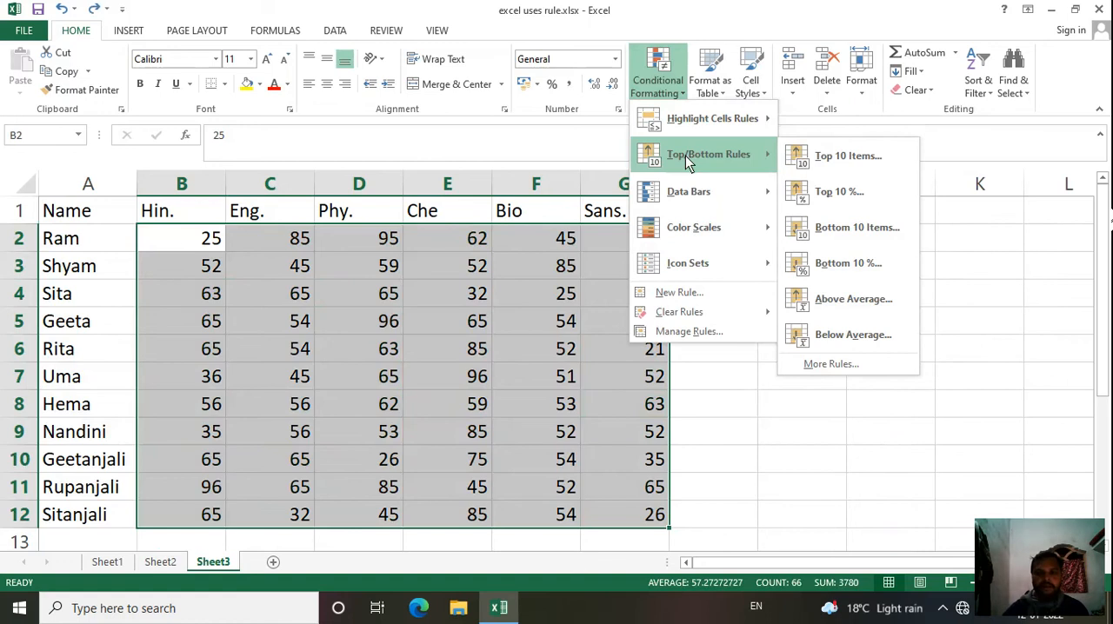
left_click(839, 157)
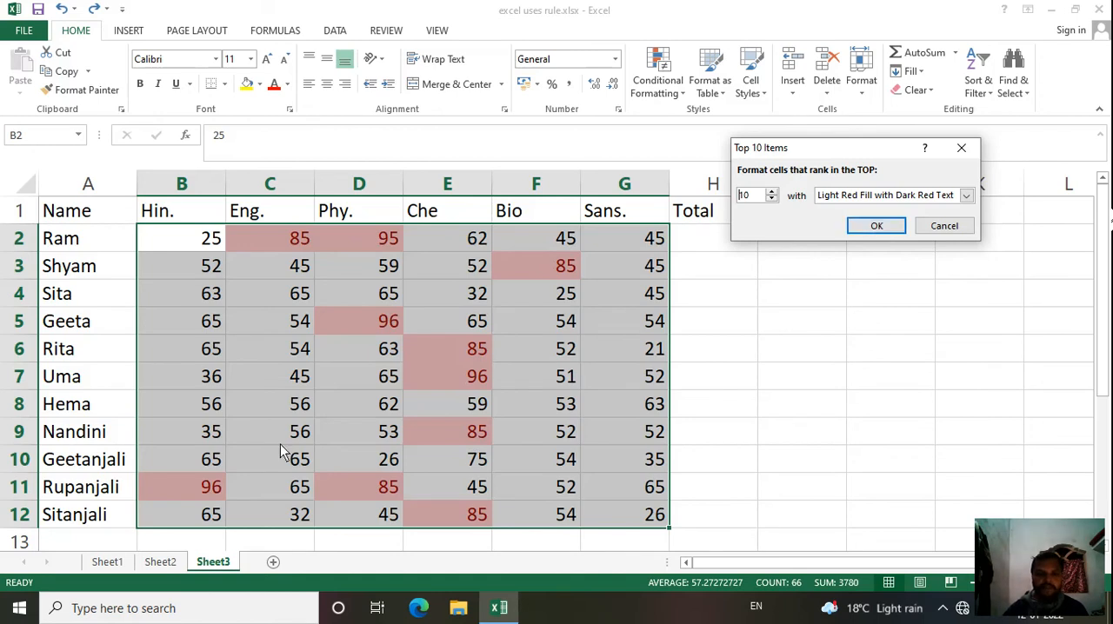
left_click(941, 228)
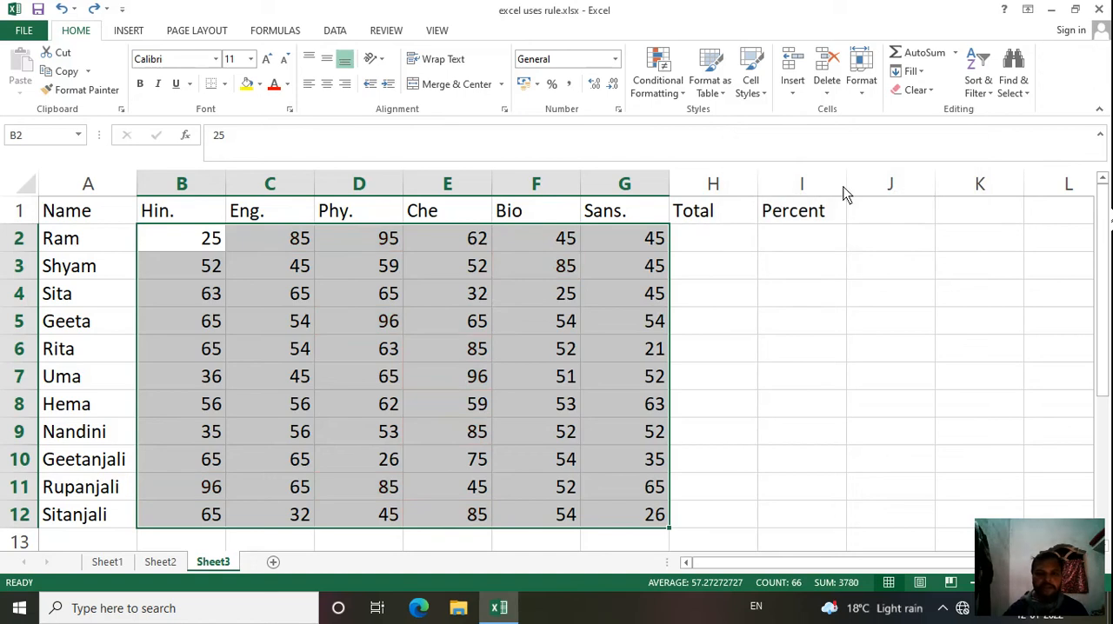
left_click(655, 94)
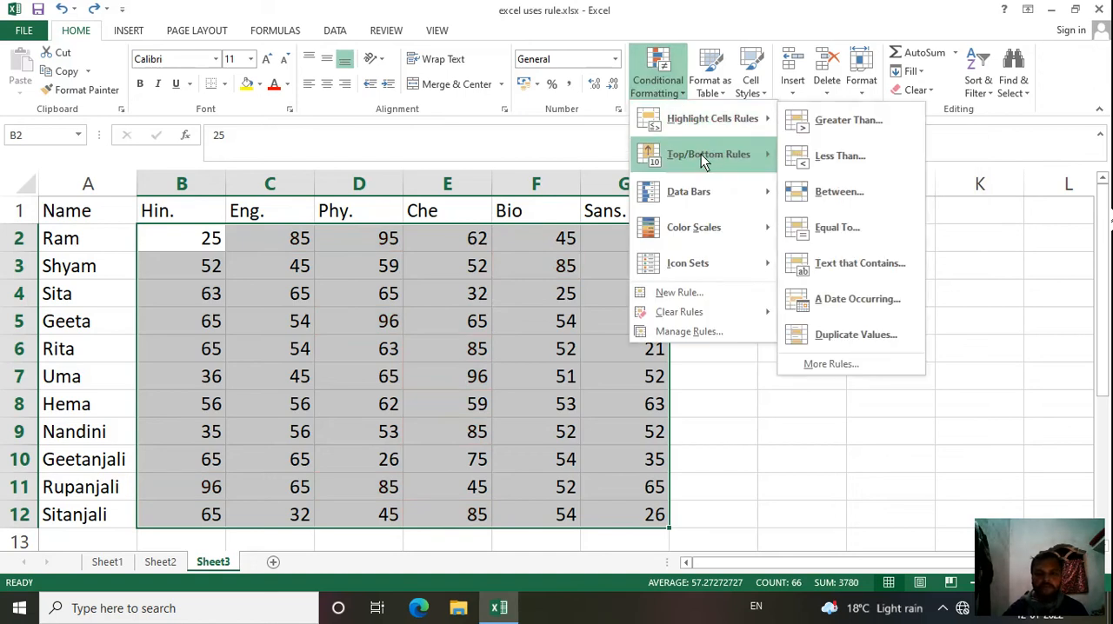
mouse_move(729, 155)
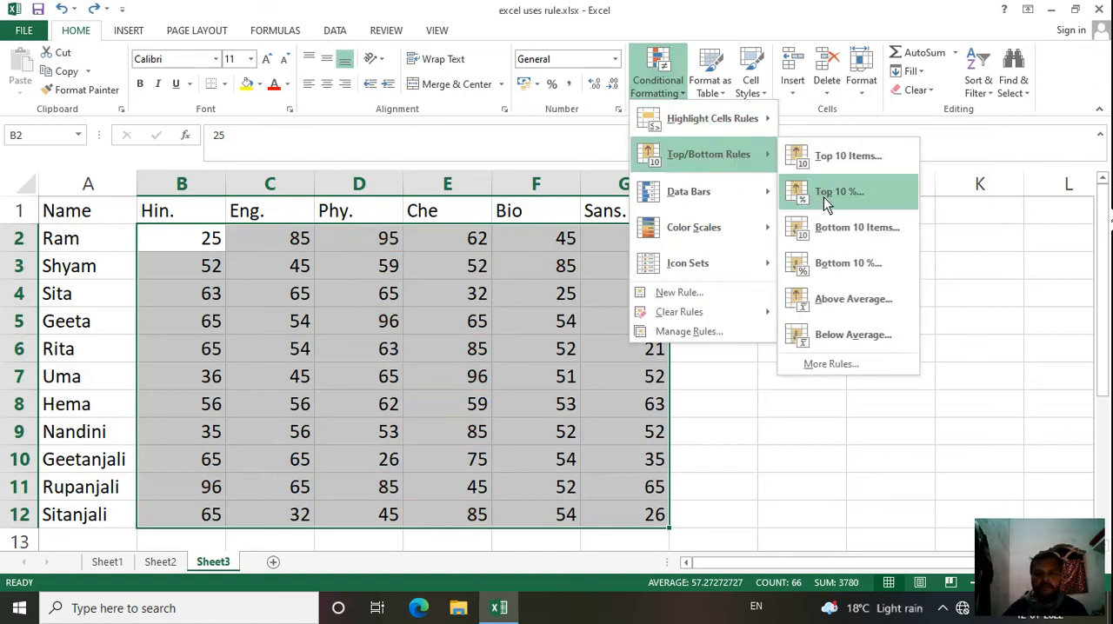
left_click(760, 417)
left_click(798, 241)
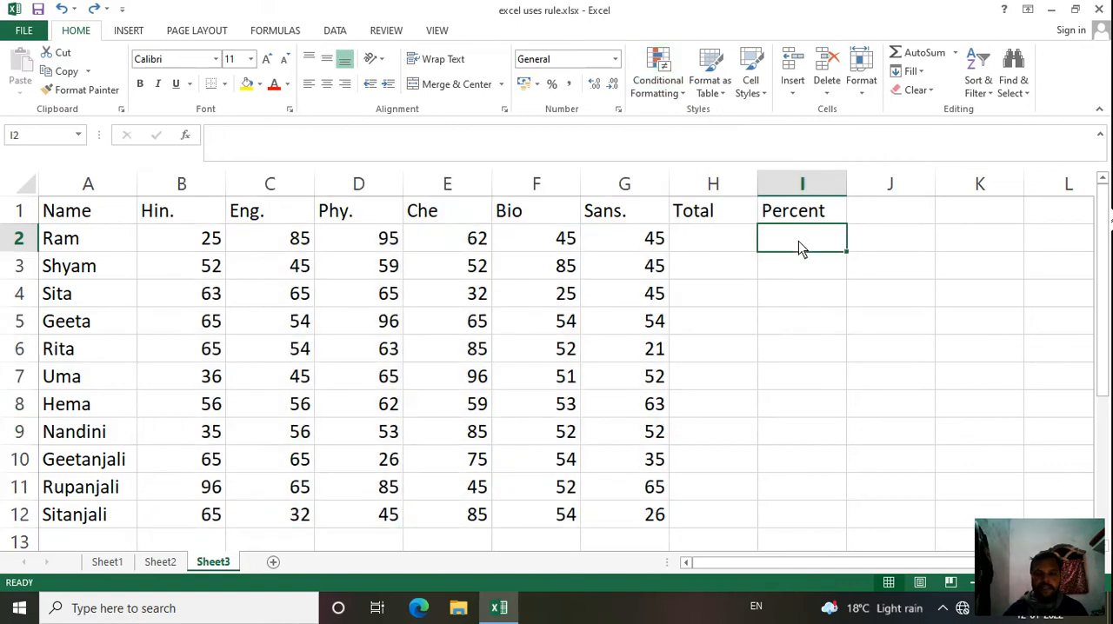
Step: Sum B2:G2 in the Total cell H2 and fill the formula down to H12
left_click(721, 251)
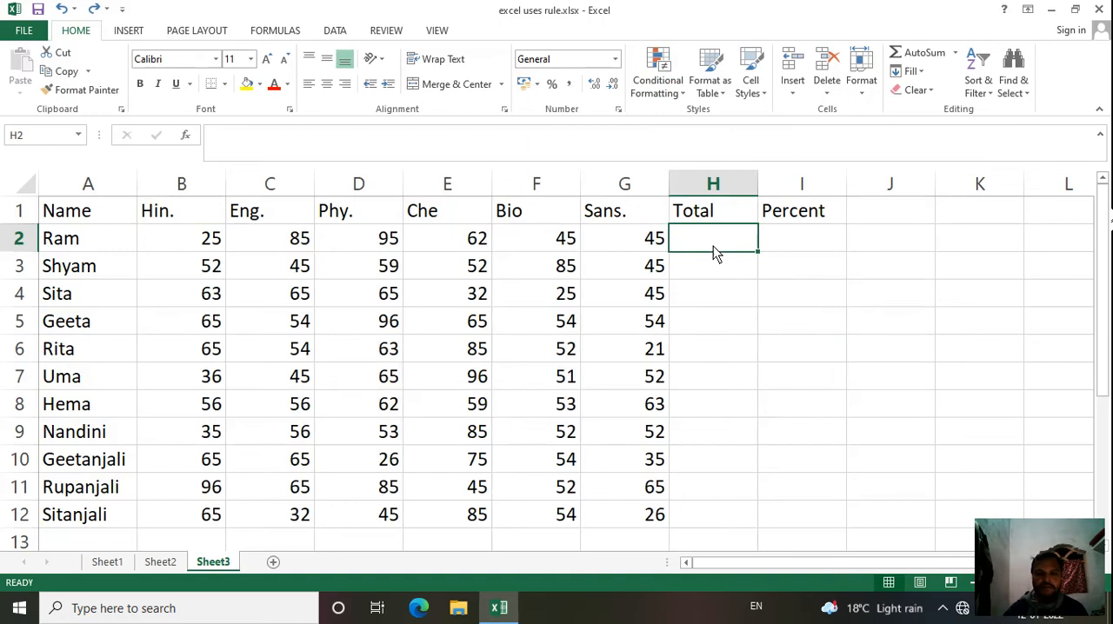
left_click(954, 53)
left_click(922, 74)
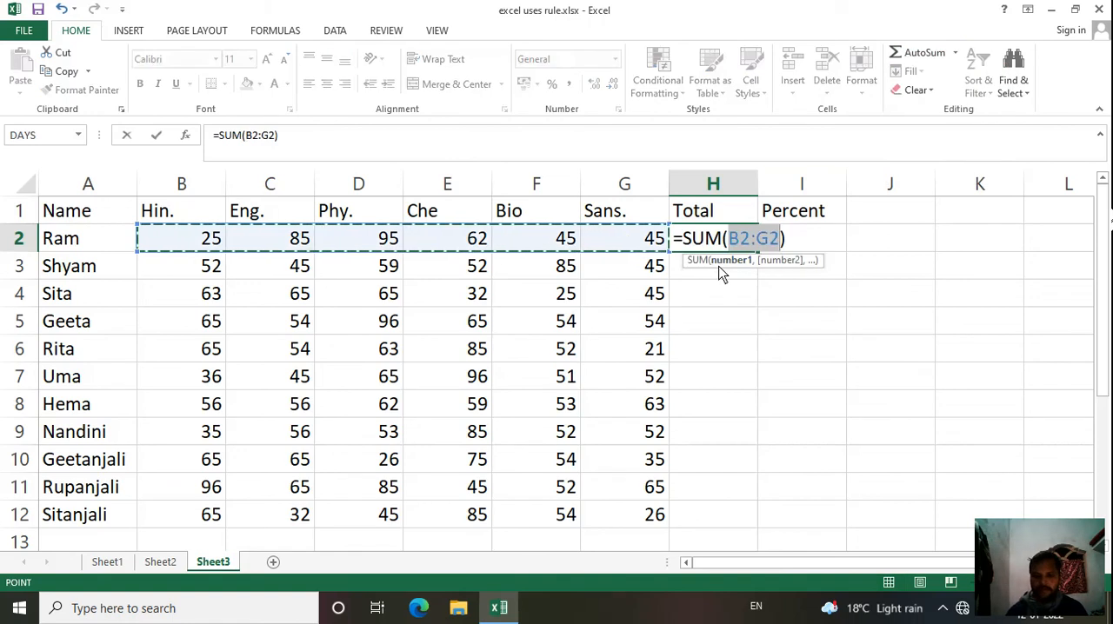
key("Return")
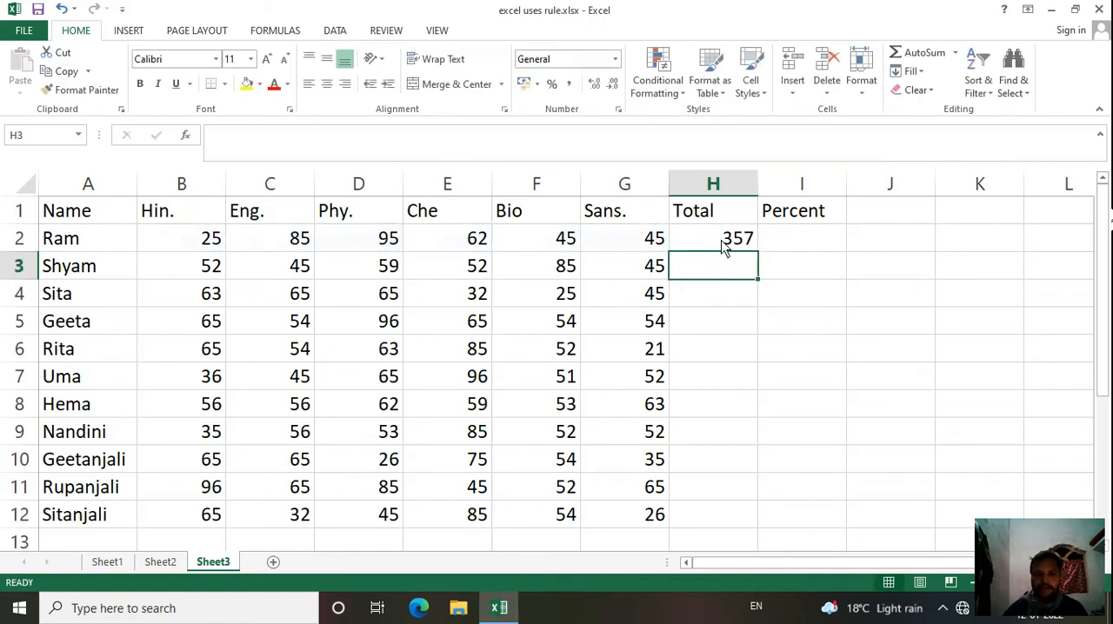
left_click(721, 247)
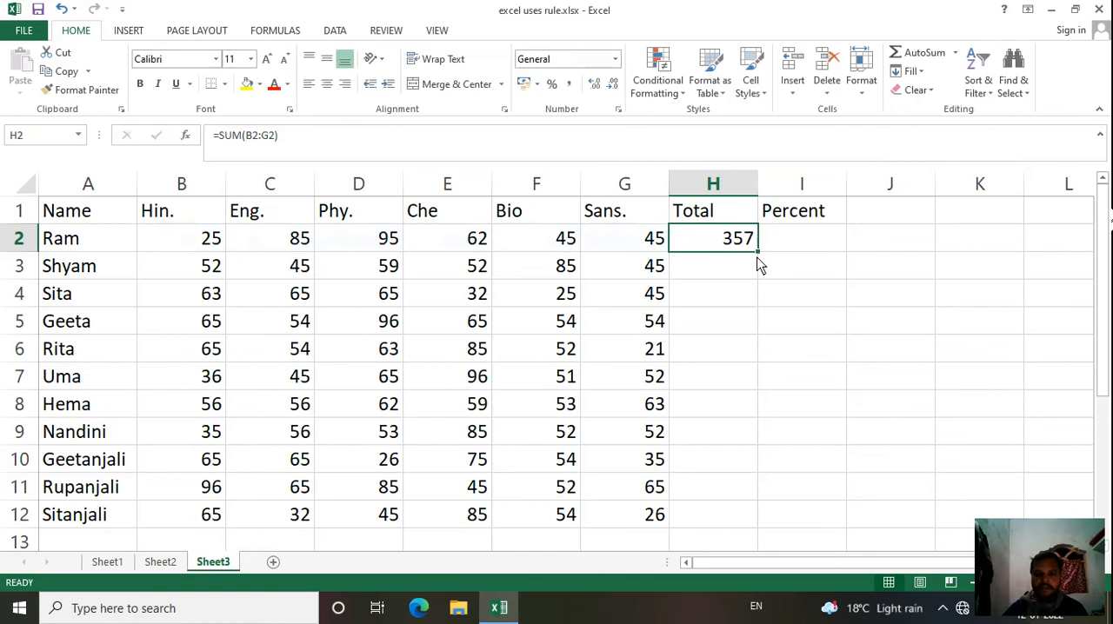
left_click_drag(758, 253, 750, 523)
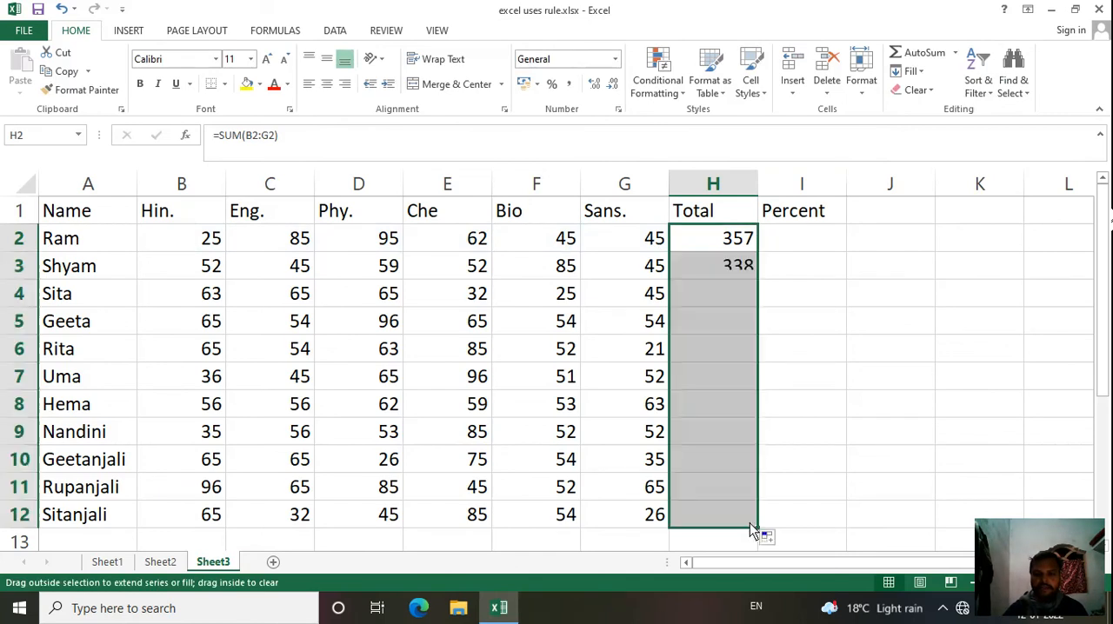
Step: Enter the formula =AVERAGE(H2/6) in the Percent cell I2
left_click(815, 278)
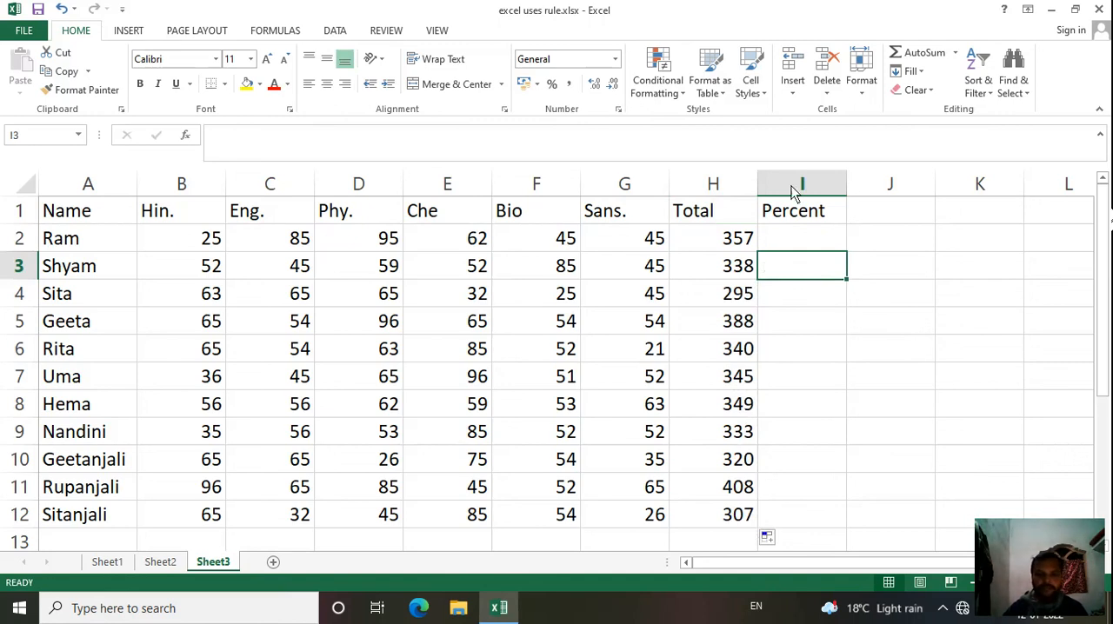
left_click(784, 237)
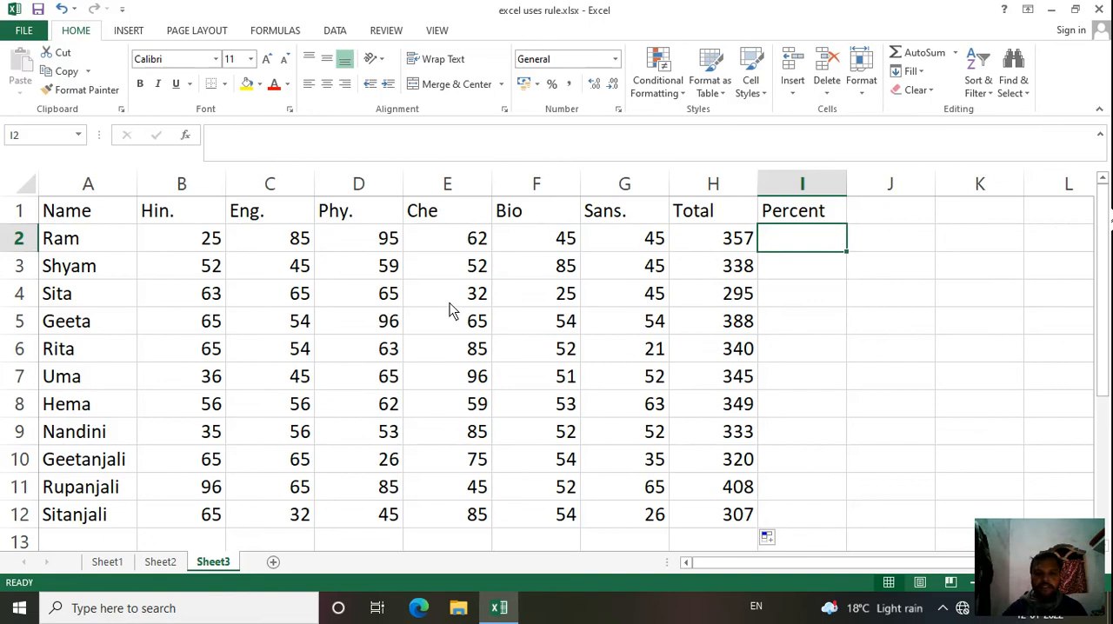
left_click(955, 53)
left_click(932, 92)
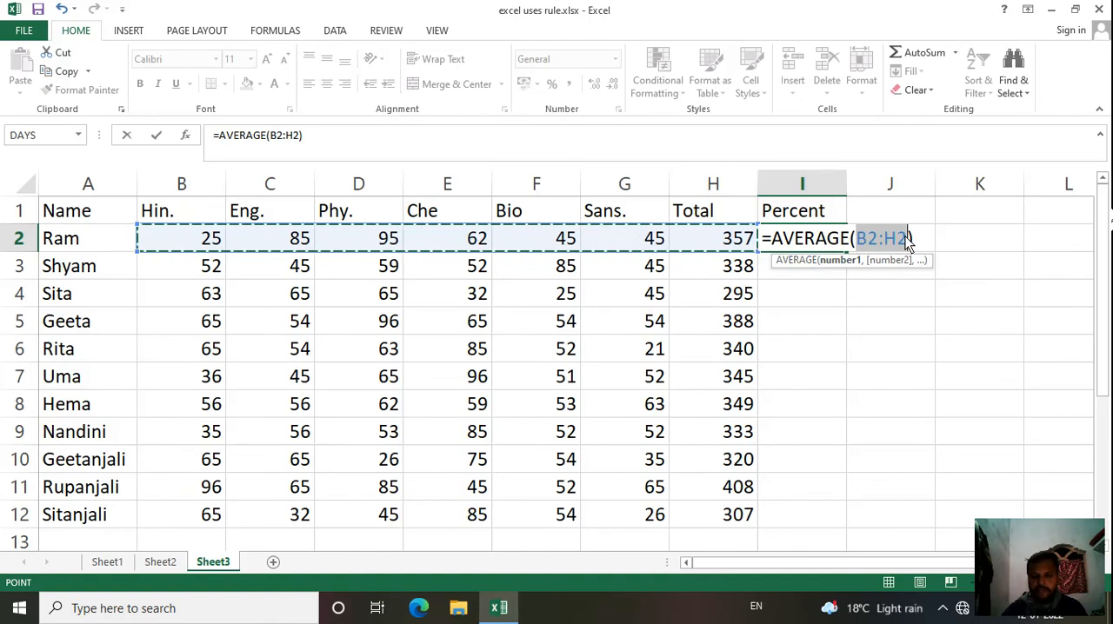
key("BackSpace")
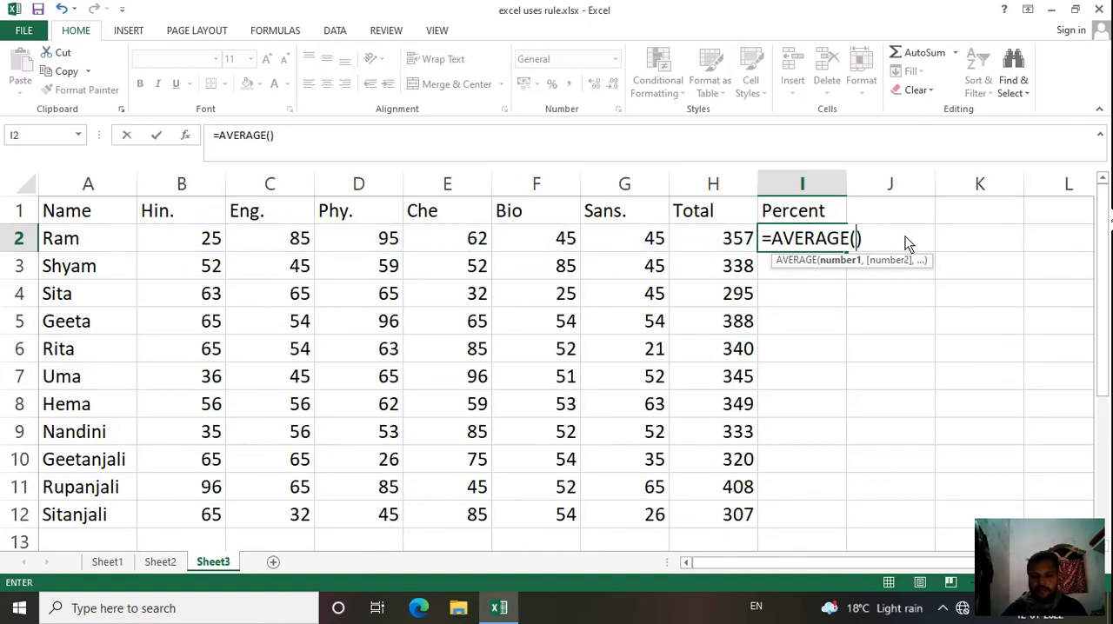
left_click(735, 241)
type("/")
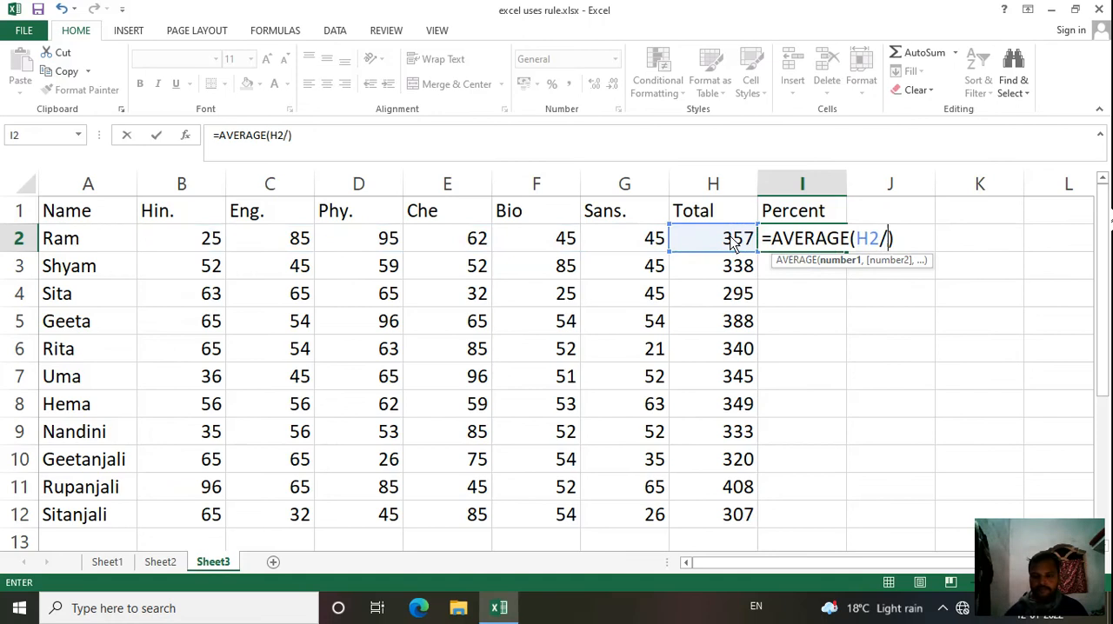
type("6")
key("Return")
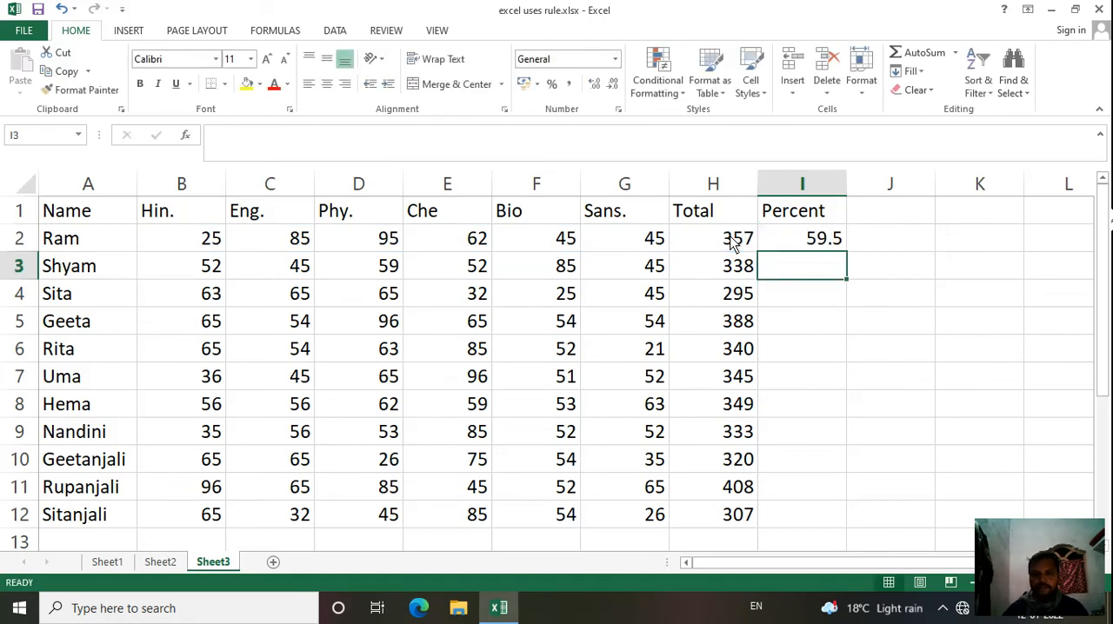
Step: Fill the Percent formula from I2 down to I12
left_click(788, 243)
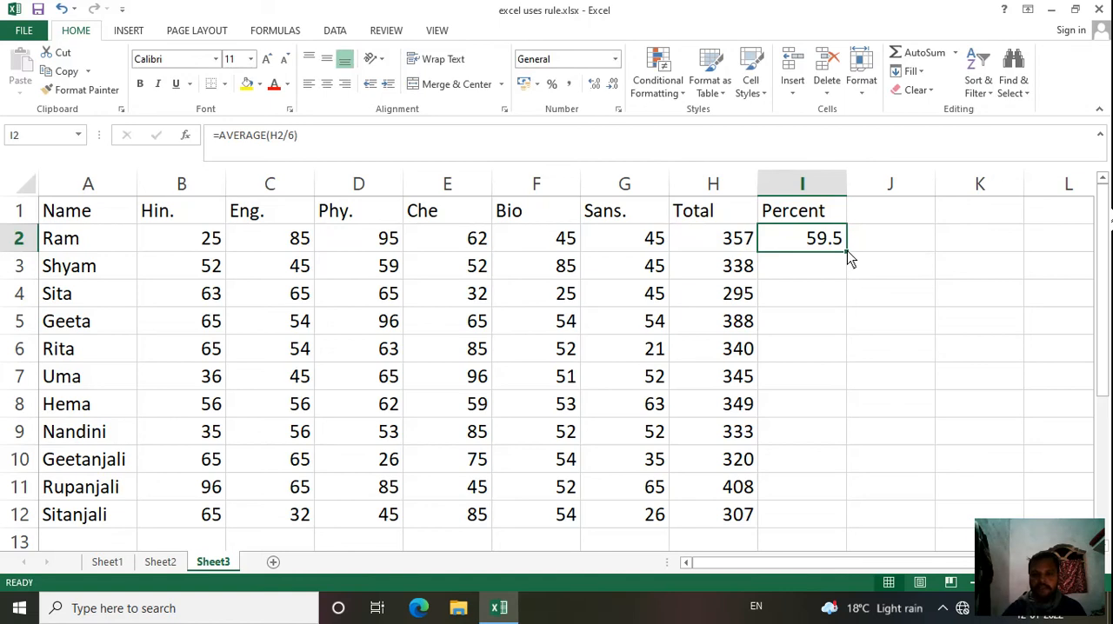
left_click_drag(845, 255, 854, 522)
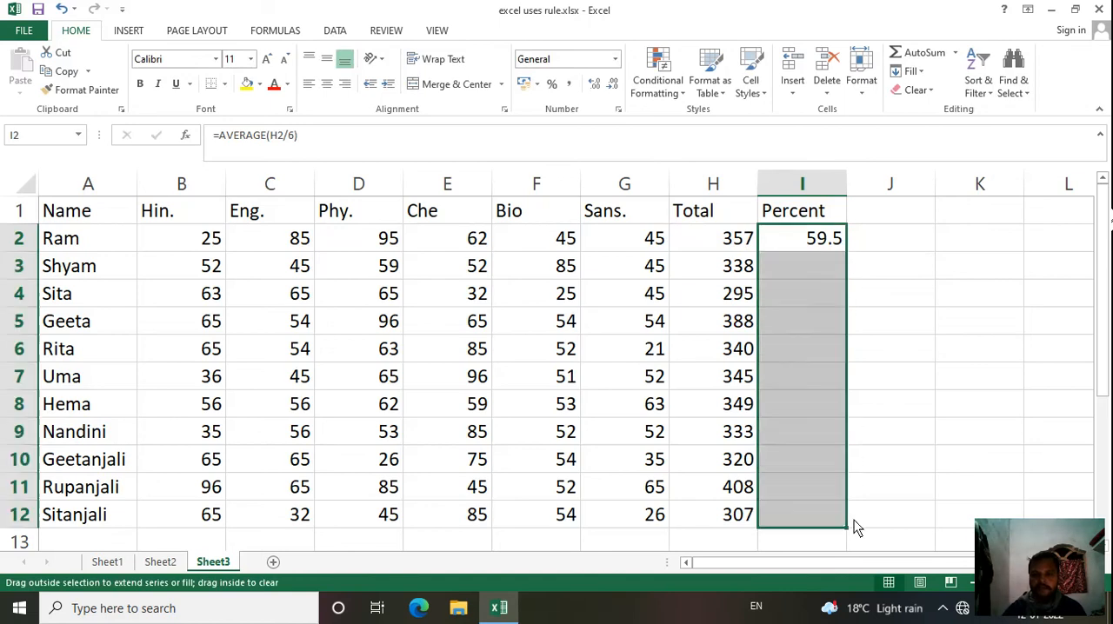
left_click(903, 370)
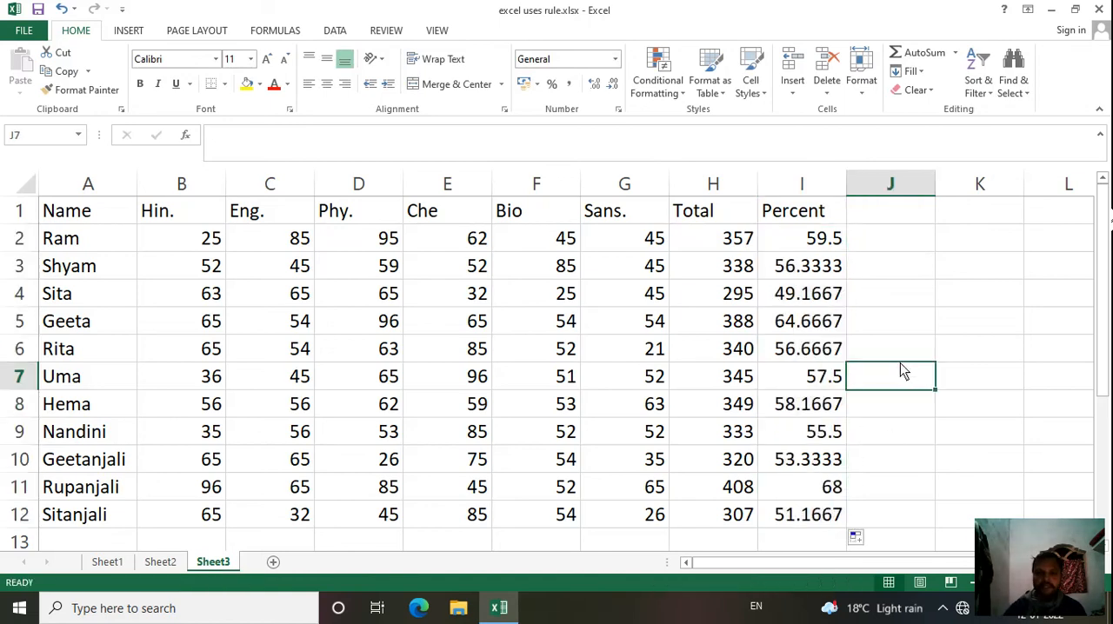
Step: Apply a Top 10% rule with Light Red Fill with Dark Red Text to the percentages in I2:I12, and undo it
left_click_drag(808, 243, 829, 526)
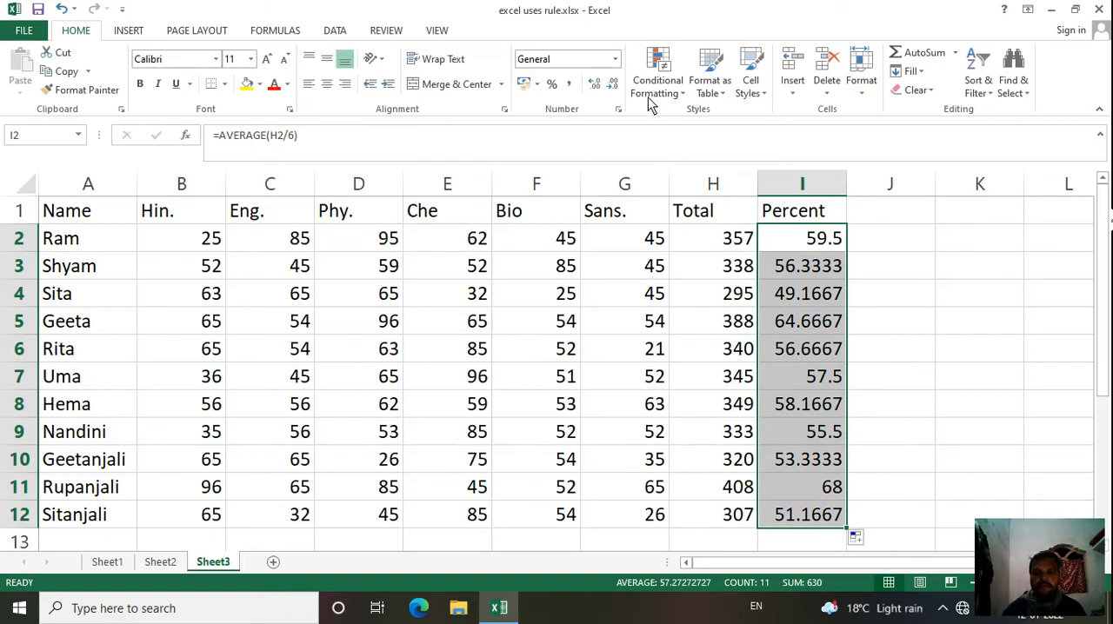
left_click(658, 77)
mouse_move(697, 155)
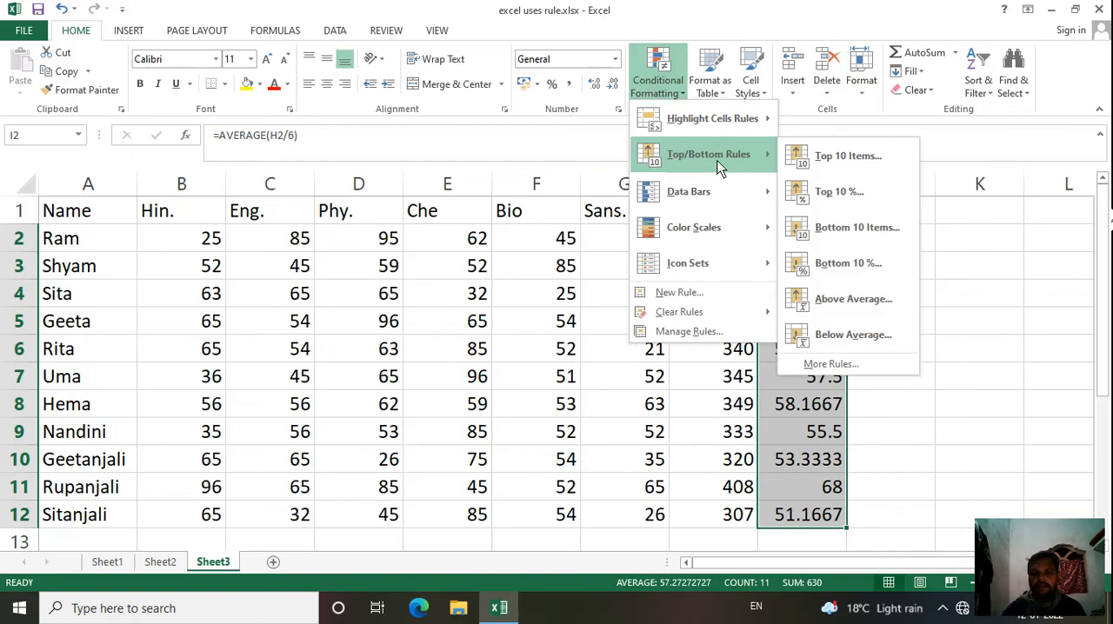
left_click(861, 191)
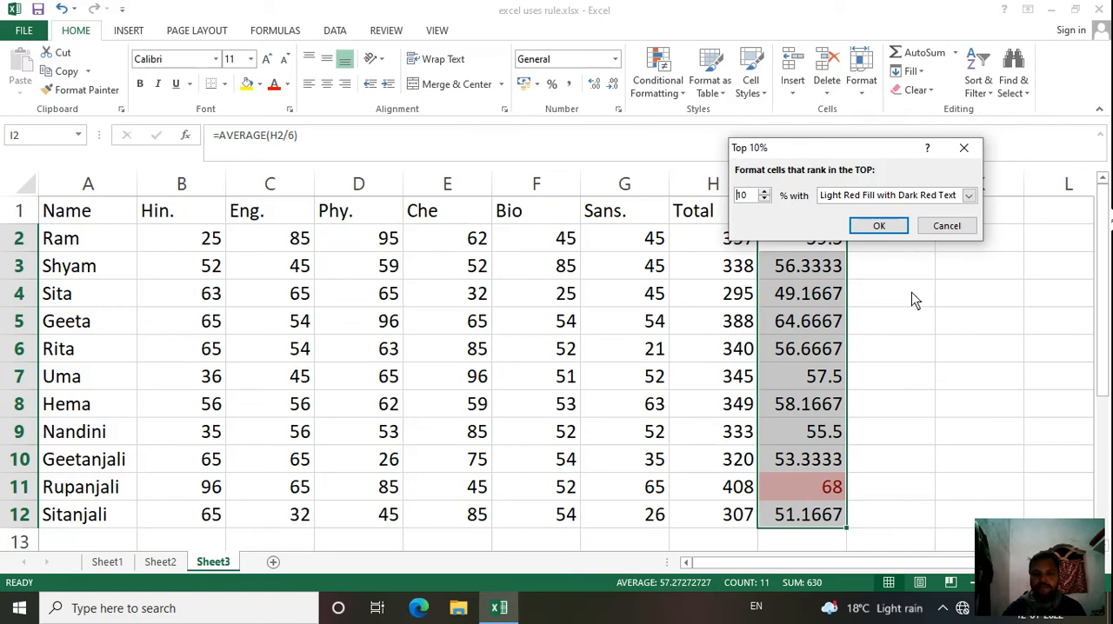
left_click(879, 226)
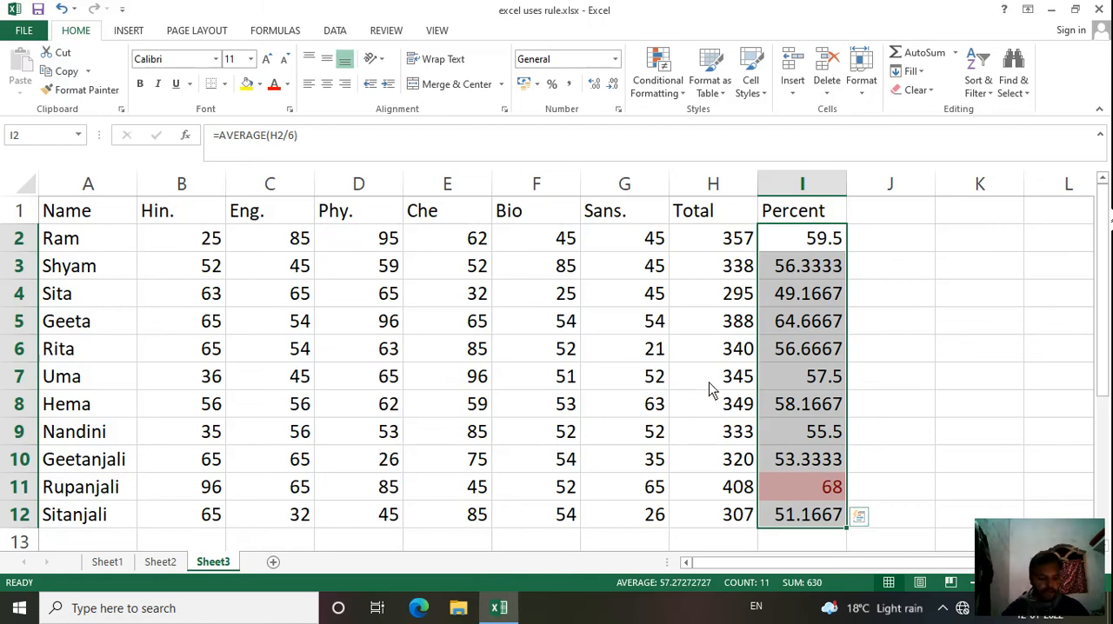
key("ctrl+z")
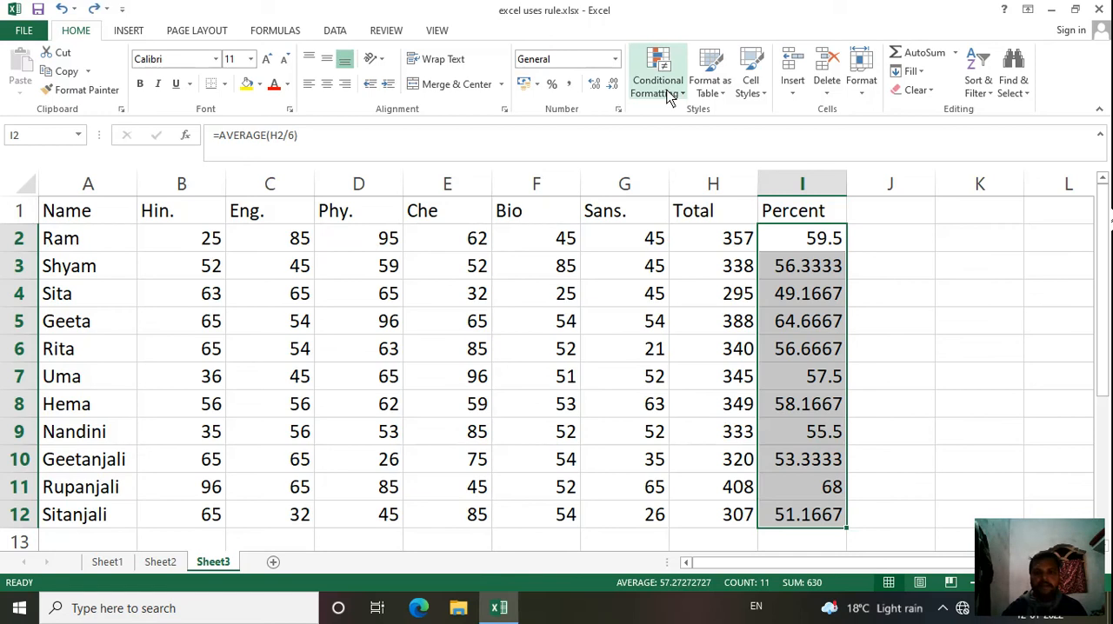
left_click(670, 96)
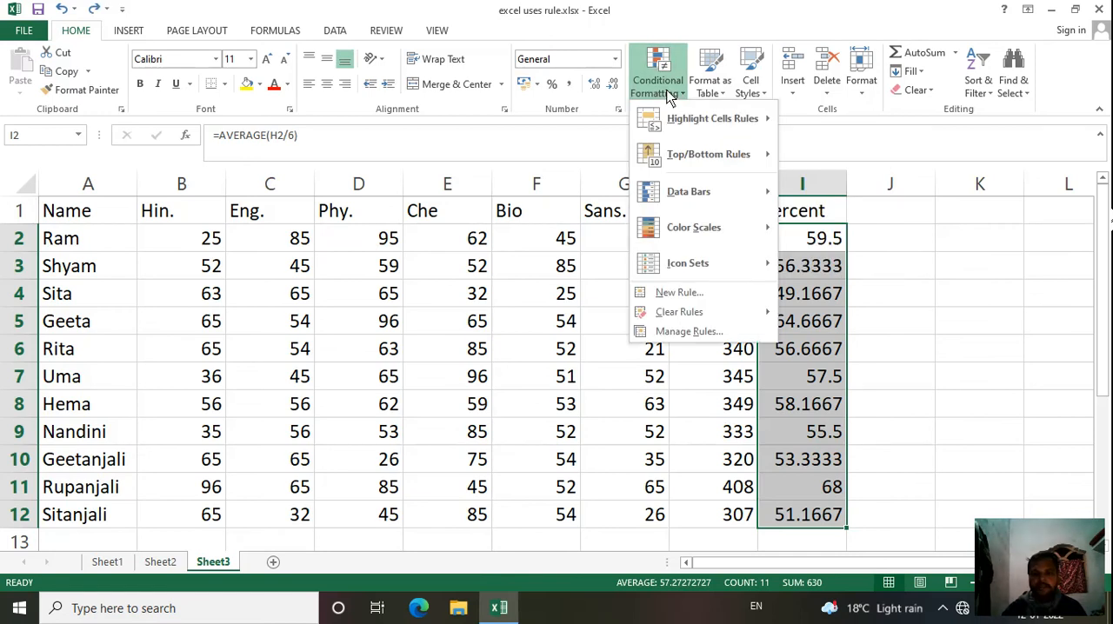
mouse_move(705, 154)
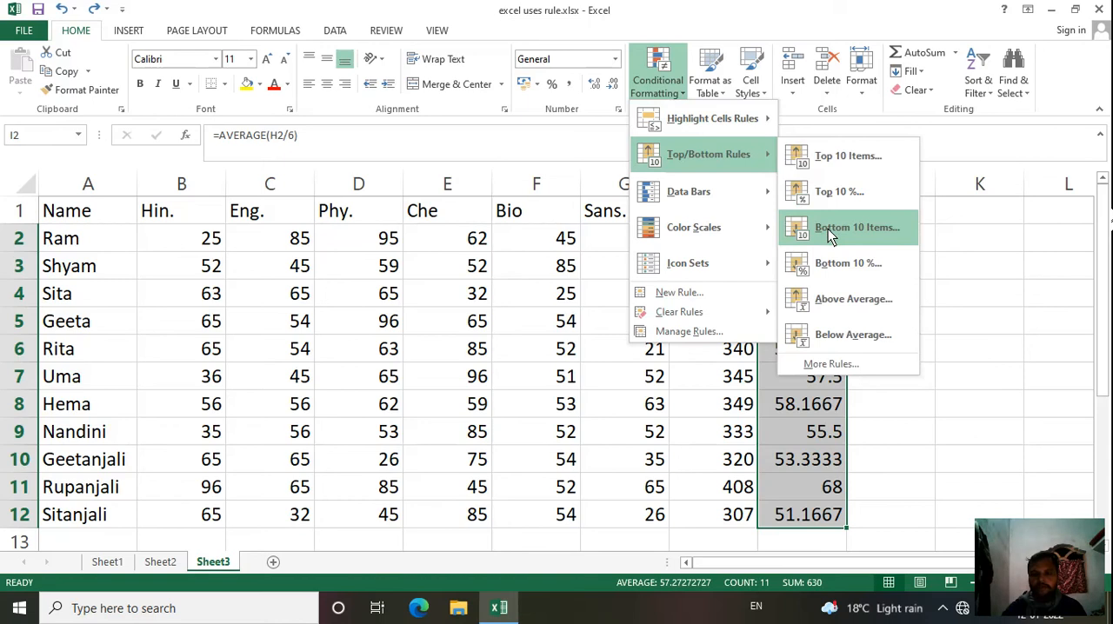
left_click(988, 297)
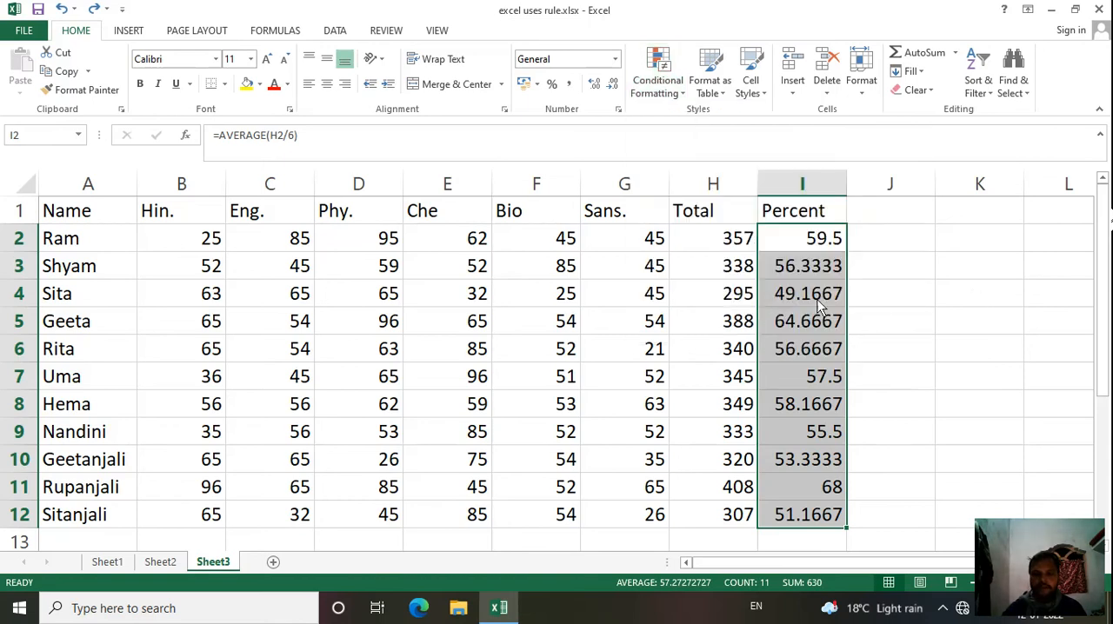
left_click(689, 331)
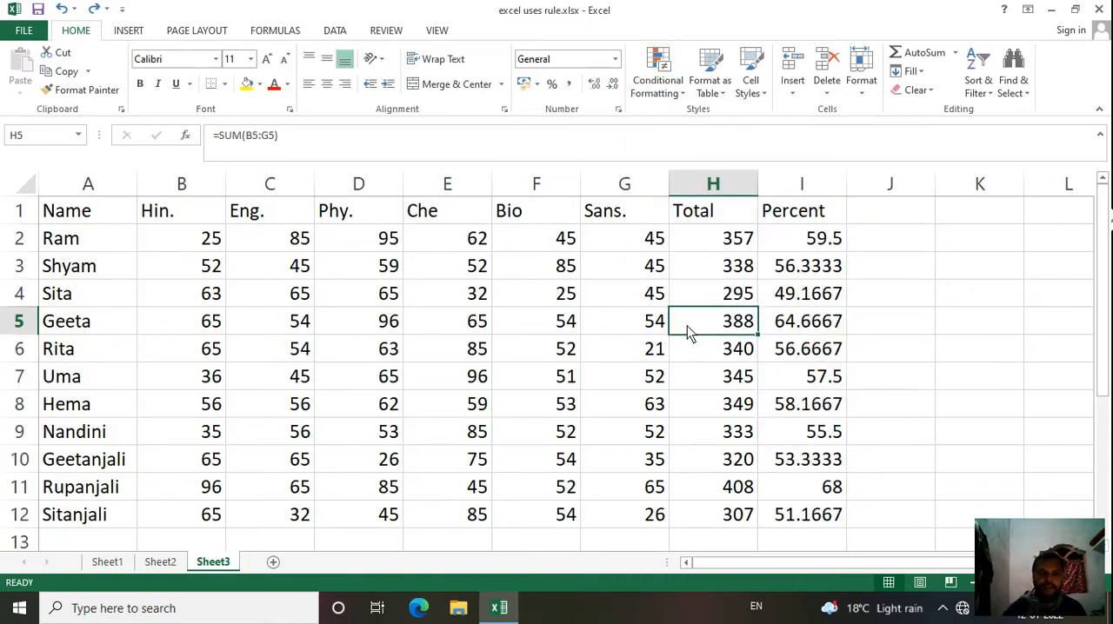
Step: Preview a Bottom 10 Items rule on B2:G12 with Light Red Fill with Dark Red Text, and cancel it
left_click_drag(181, 239, 652, 517)
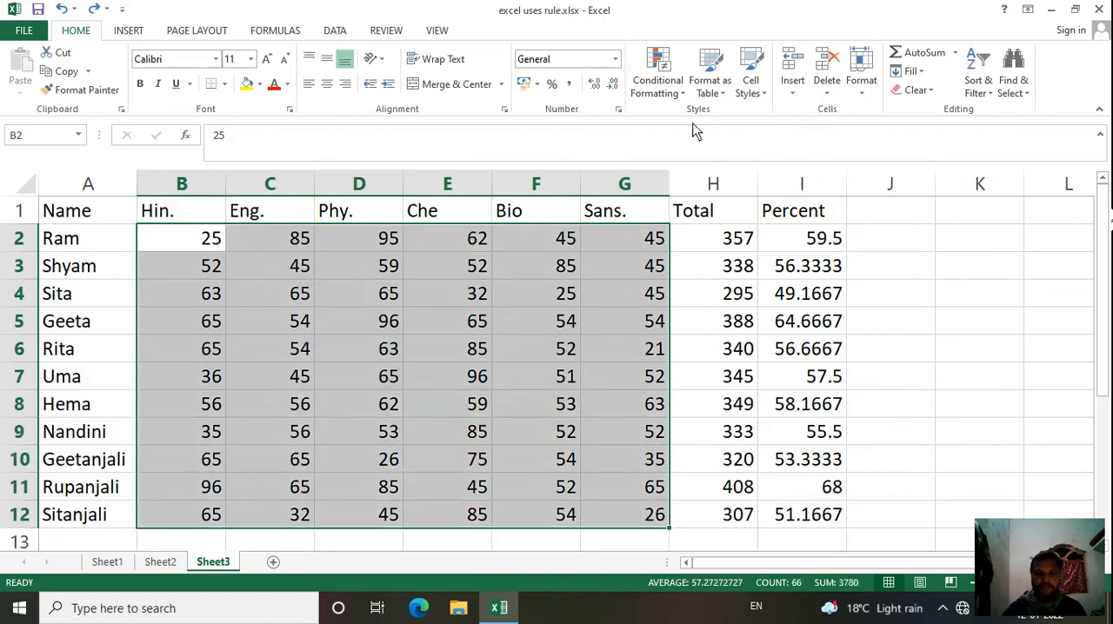
left_click(673, 95)
mouse_move(677, 156)
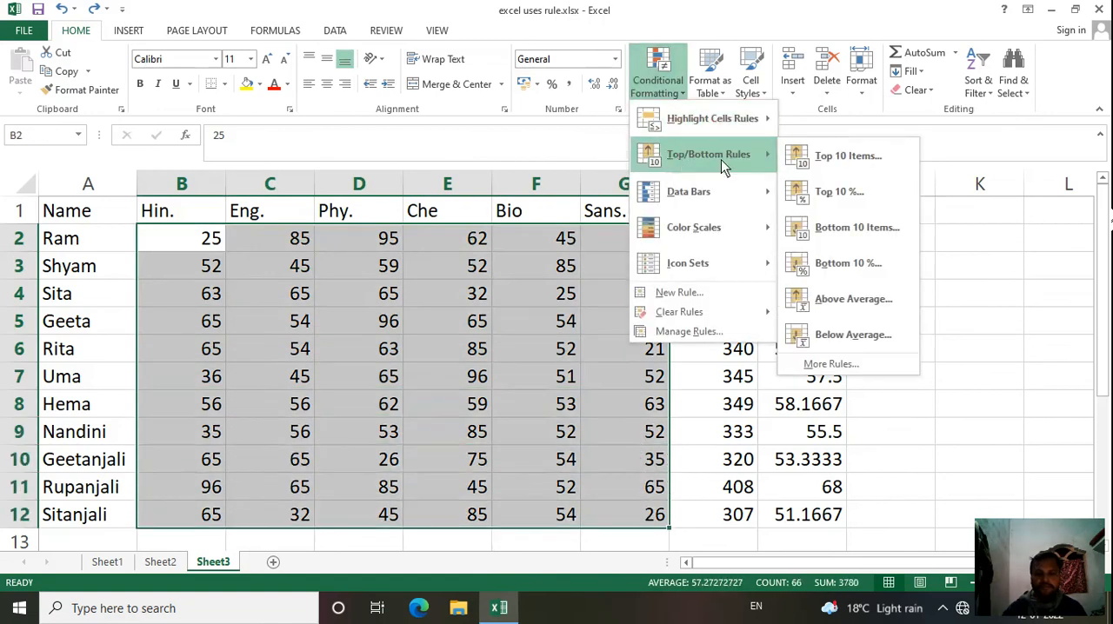
left_click(861, 231)
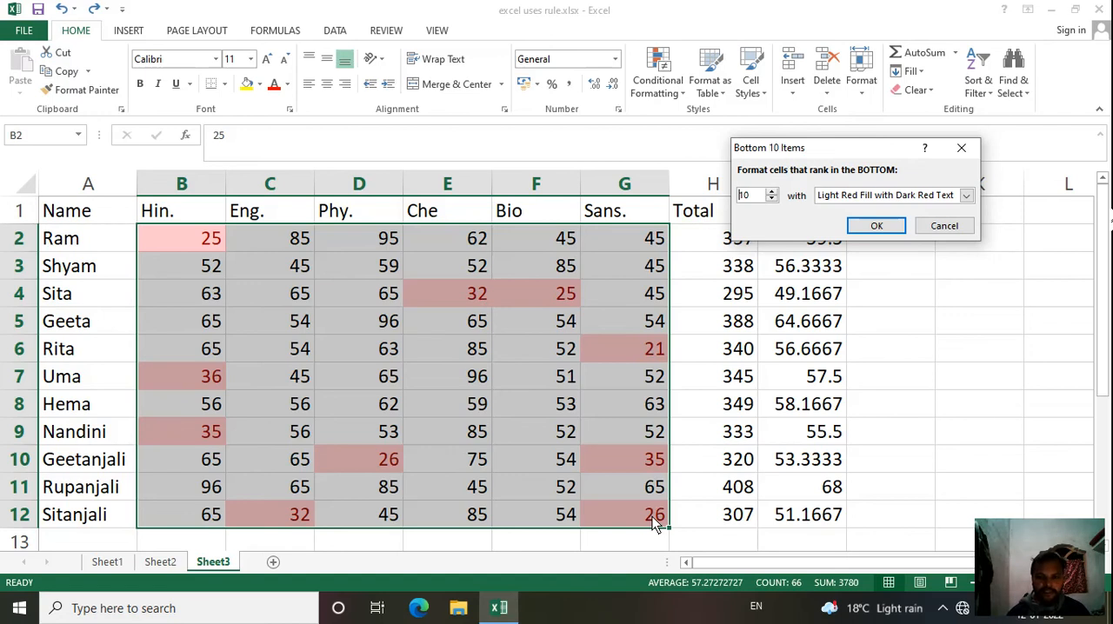
left_click(922, 231)
Step: Apply pink gradient-fill data bars to the marks in B2:G12 and deselect the range
left_click(675, 85)
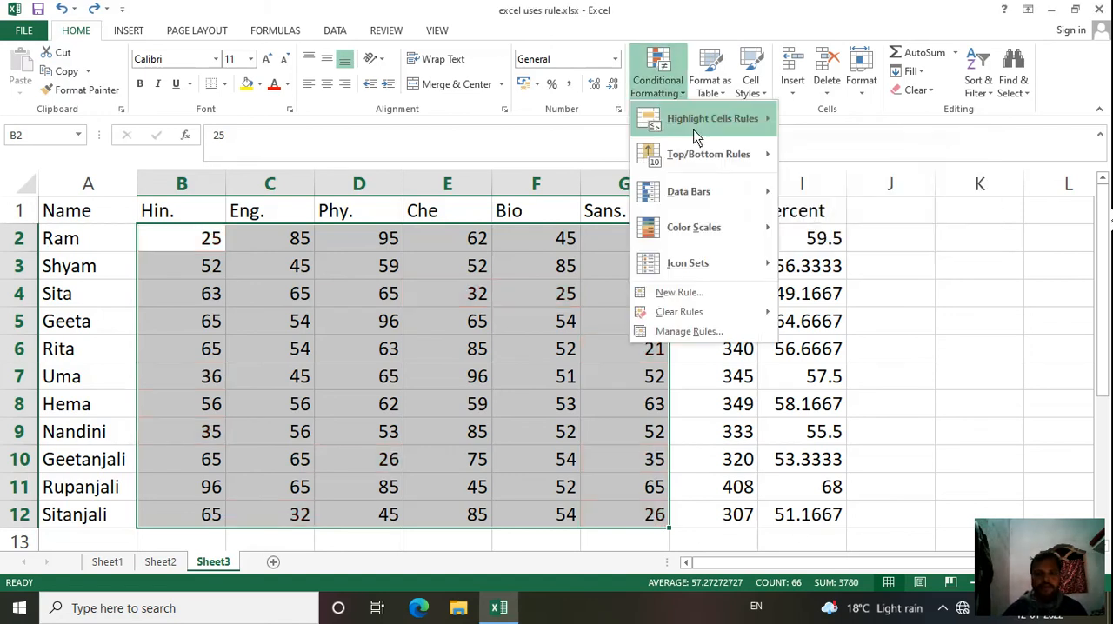
mouse_move(700, 201)
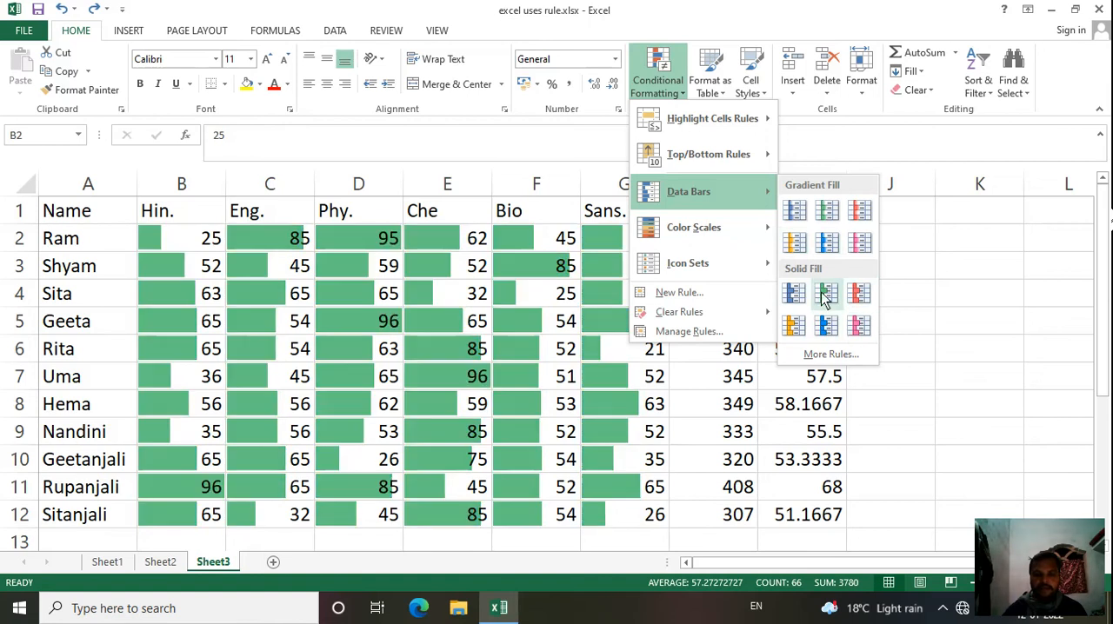
left_click(860, 244)
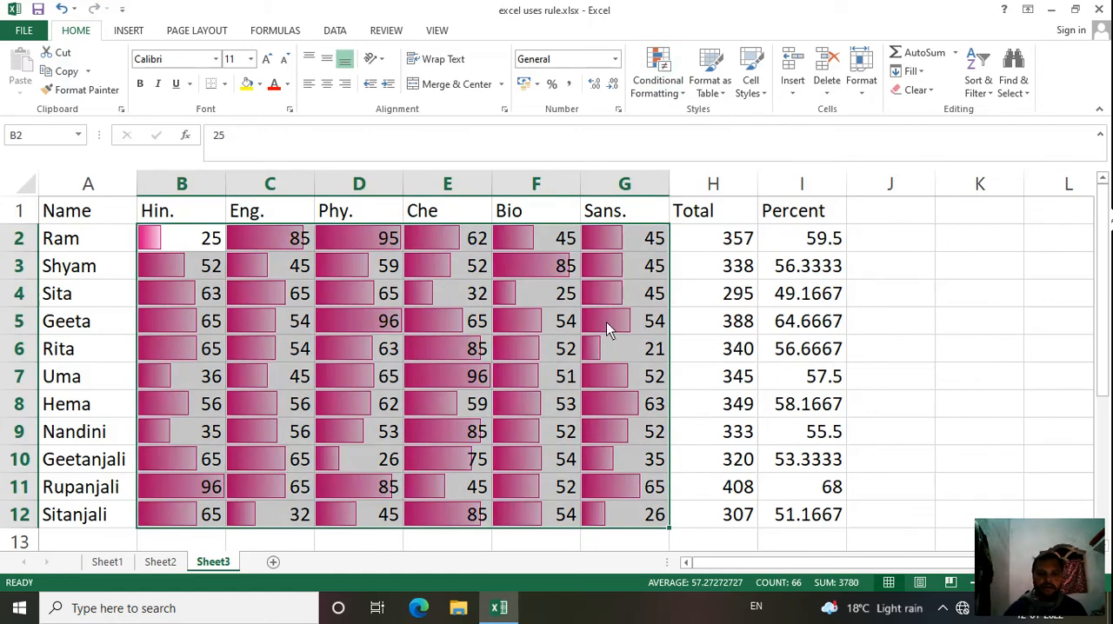
left_click(449, 296)
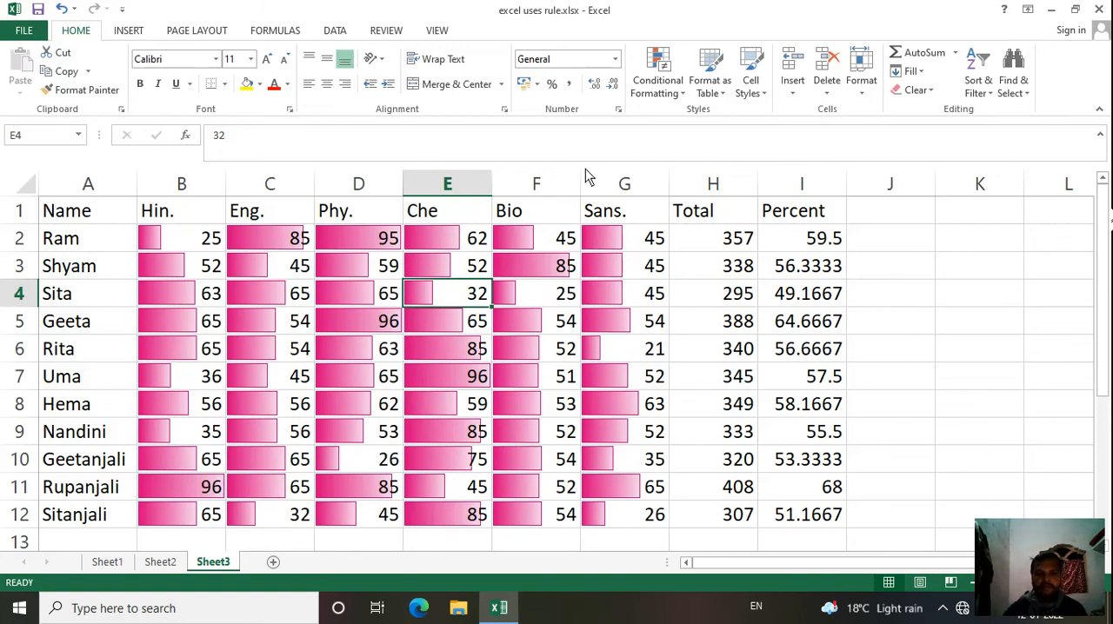
Step: Change the data bars in B2:G12 to a red gradient fill, and undo both data bar formats
left_click_drag(180, 246, 287, 270)
left_click_drag(370, 317, 609, 515)
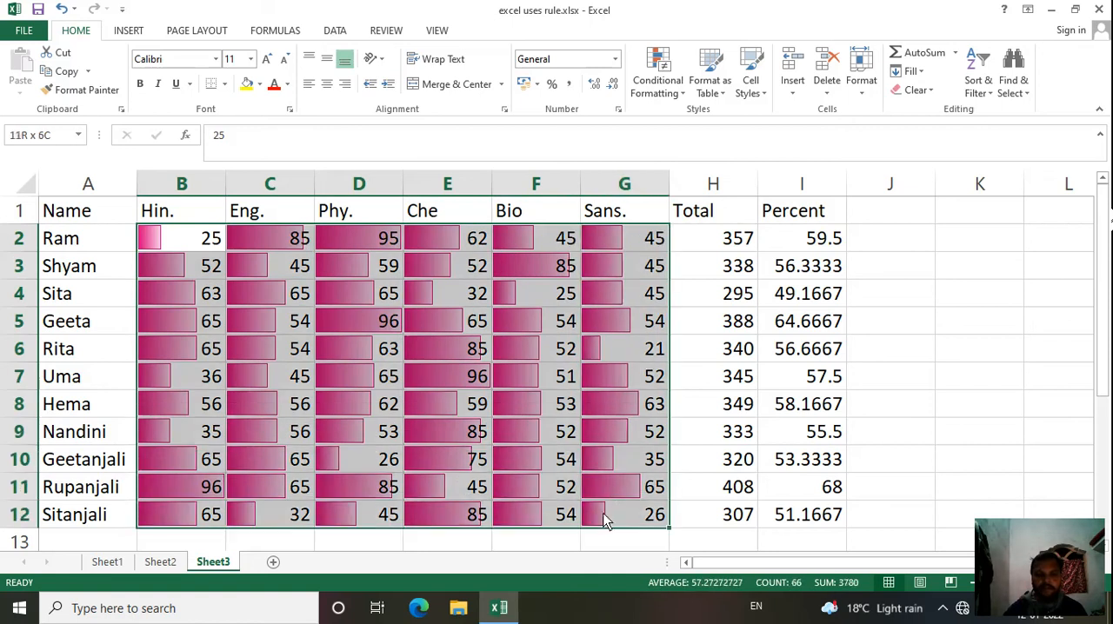
left_click(674, 83)
mouse_move(695, 195)
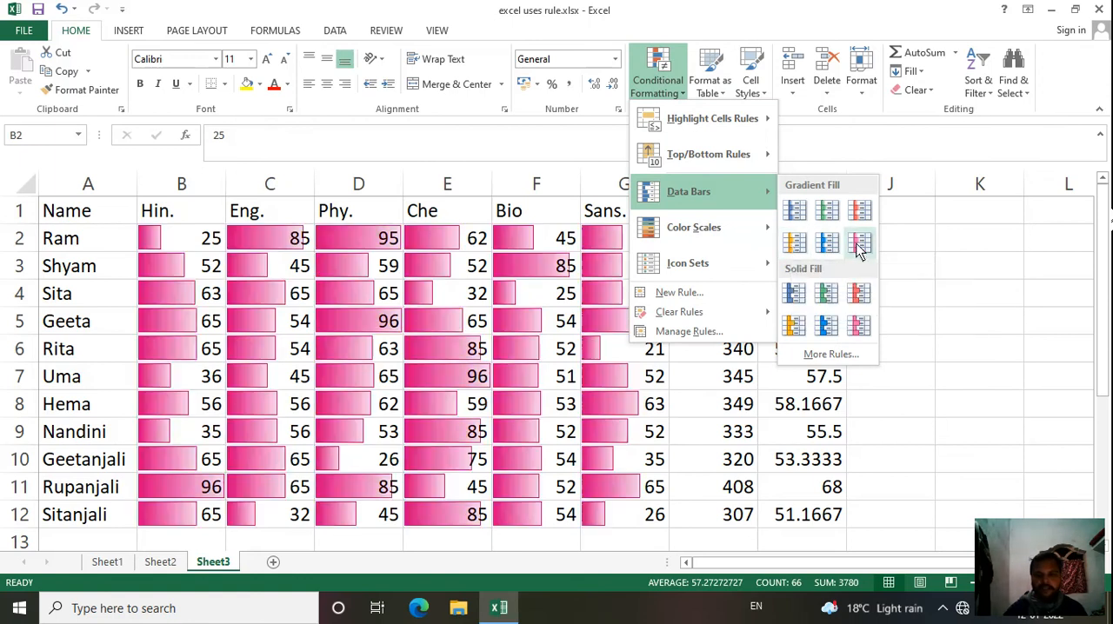
left_click(861, 213)
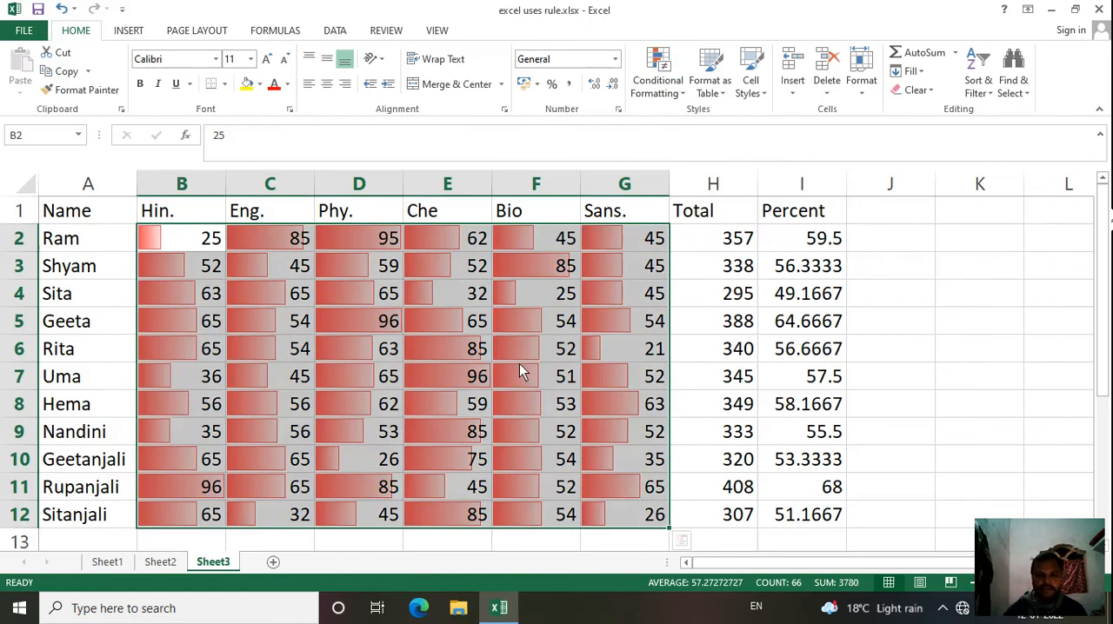
key("ctrl+z")
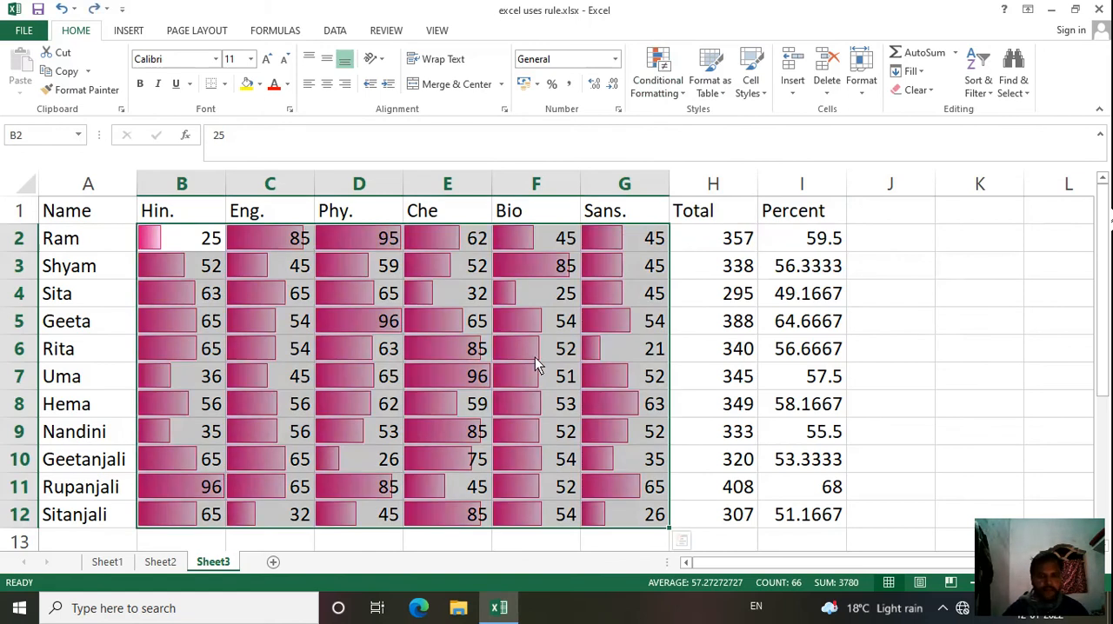
key("ctrl+z")
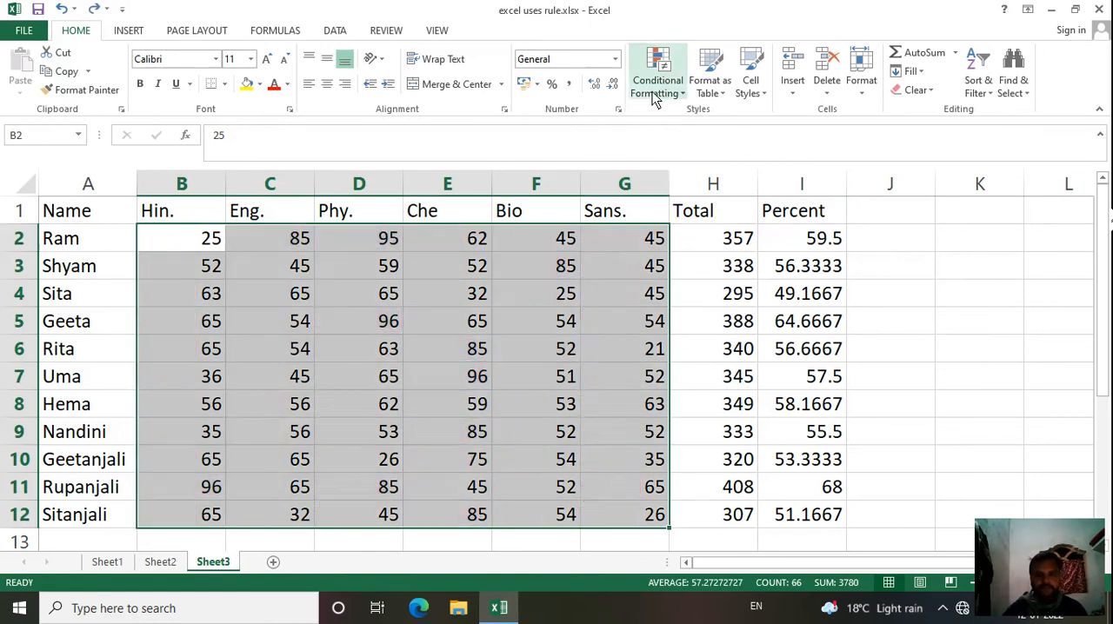
Step: Apply the red-yellow-green color scale to B2:G12, with red for the highest marks and green for the lowest
left_click(654, 87)
mouse_move(713, 225)
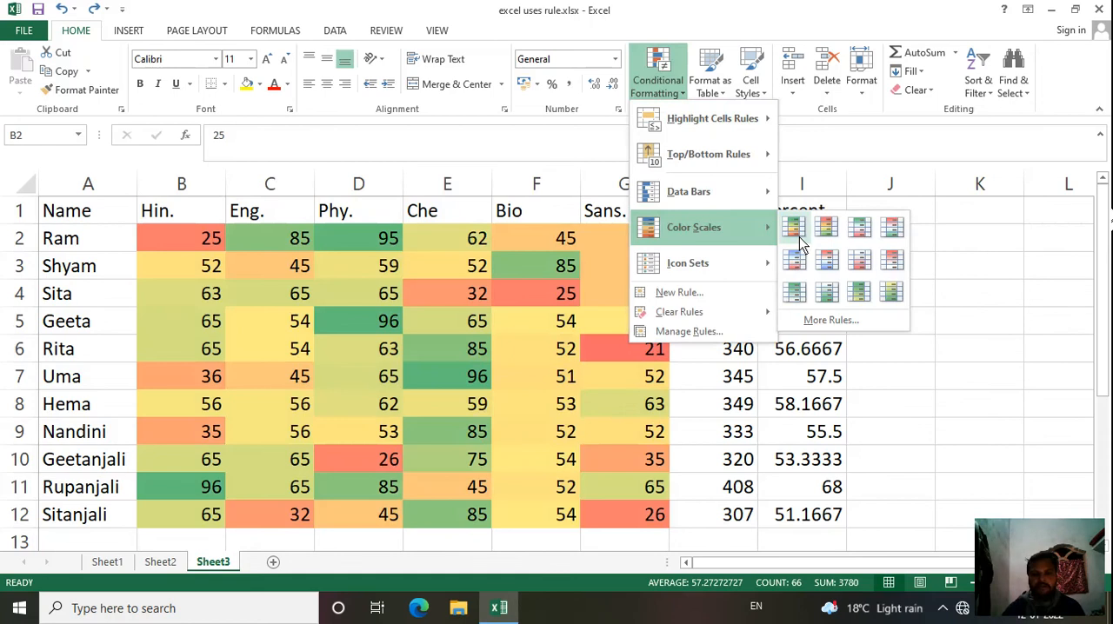
left_click(834, 233)
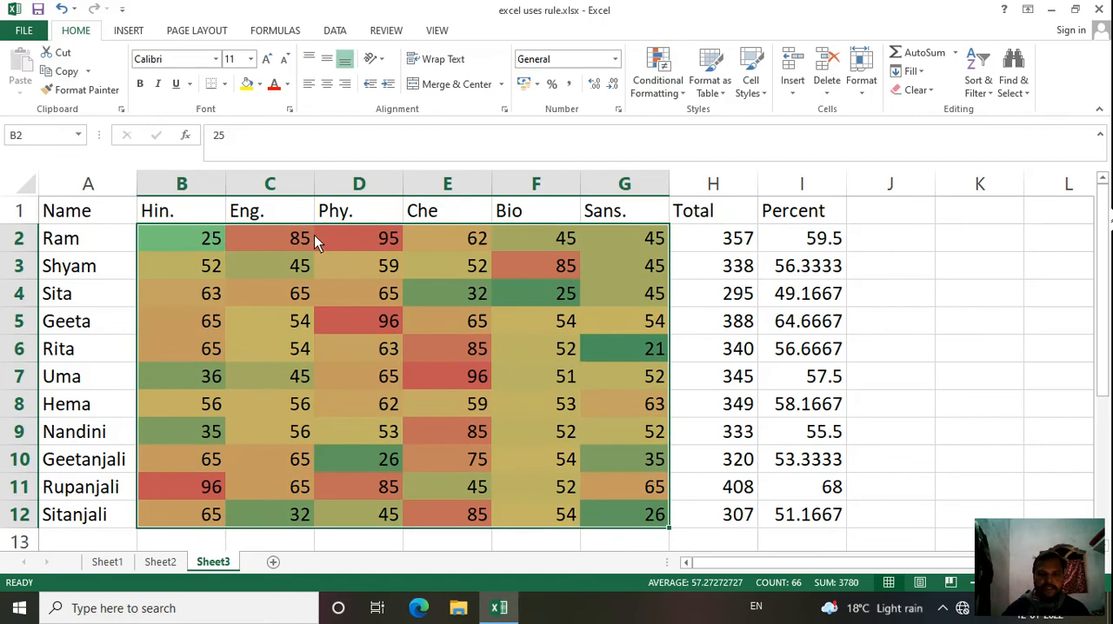
left_click(653, 82)
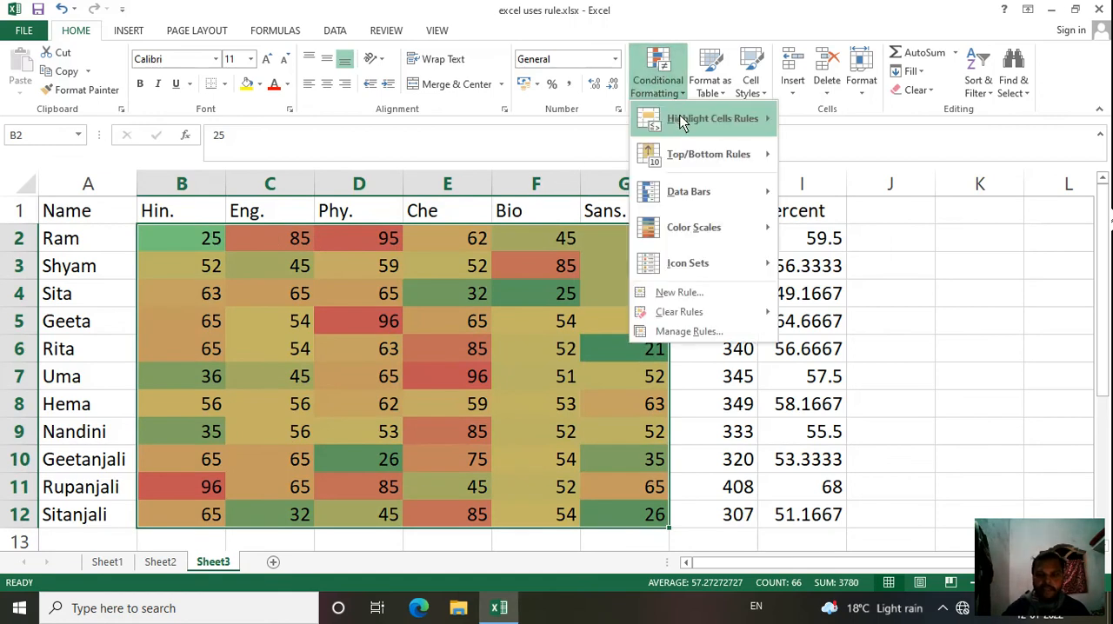
mouse_move(683, 122)
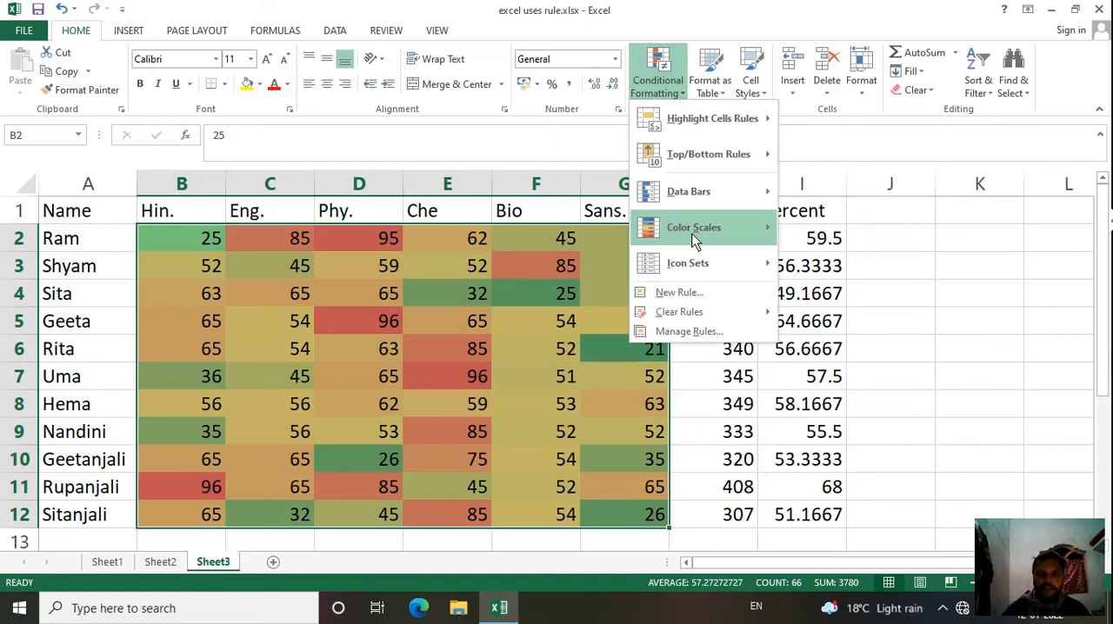
left_click(501, 300)
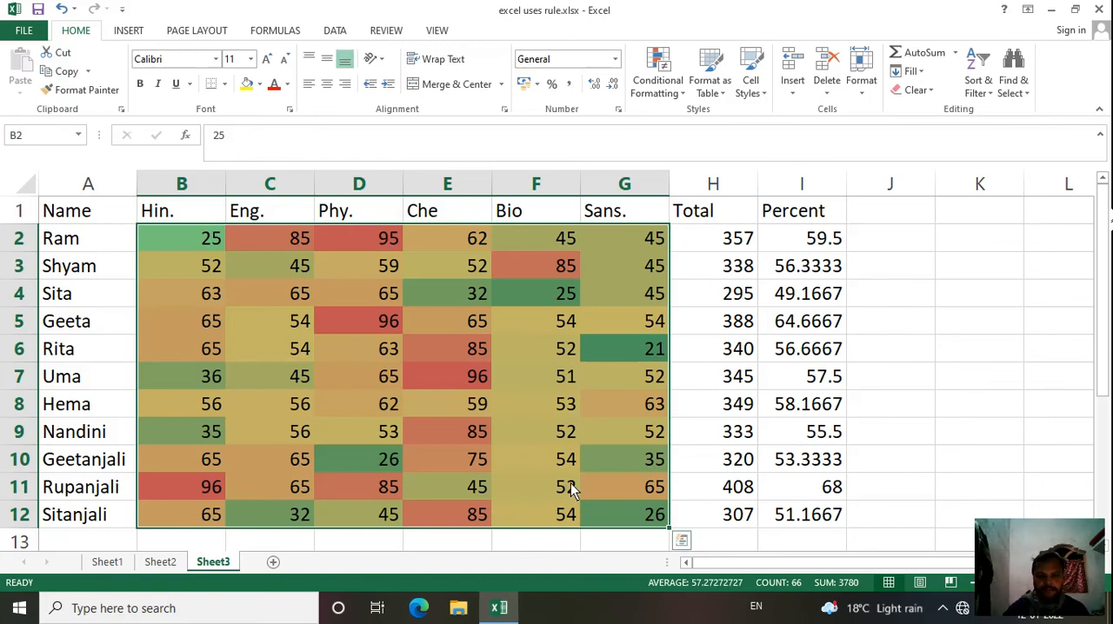
Step: Preview a directional icon set over the colored marks in B2:G12 without applying it, and undo the color scale
left_click(664, 87)
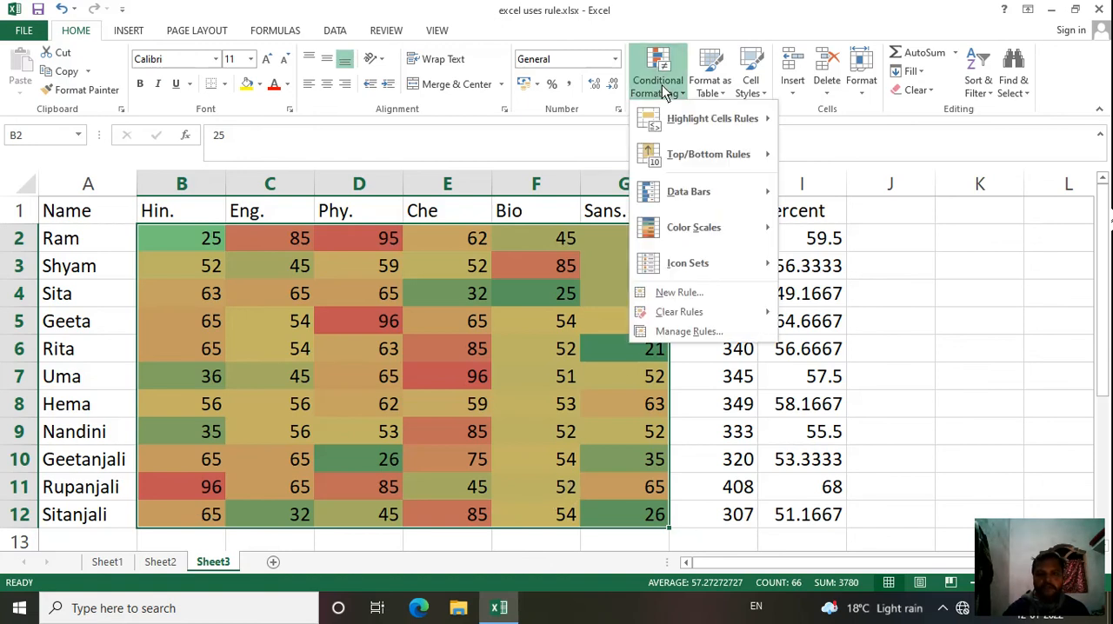
mouse_move(700, 224)
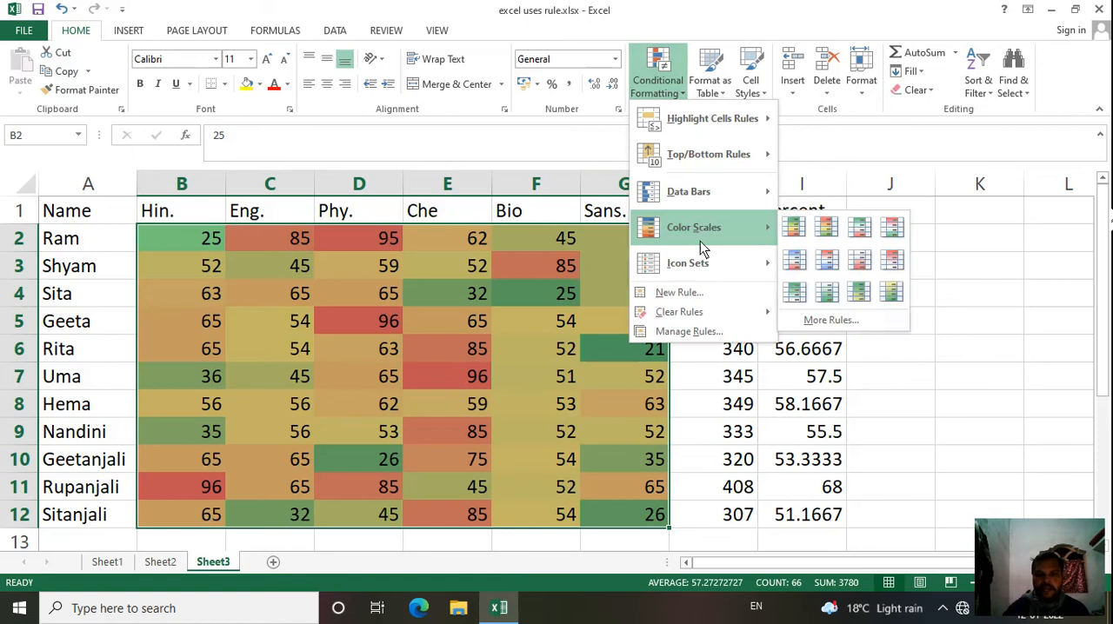
mouse_move(706, 272)
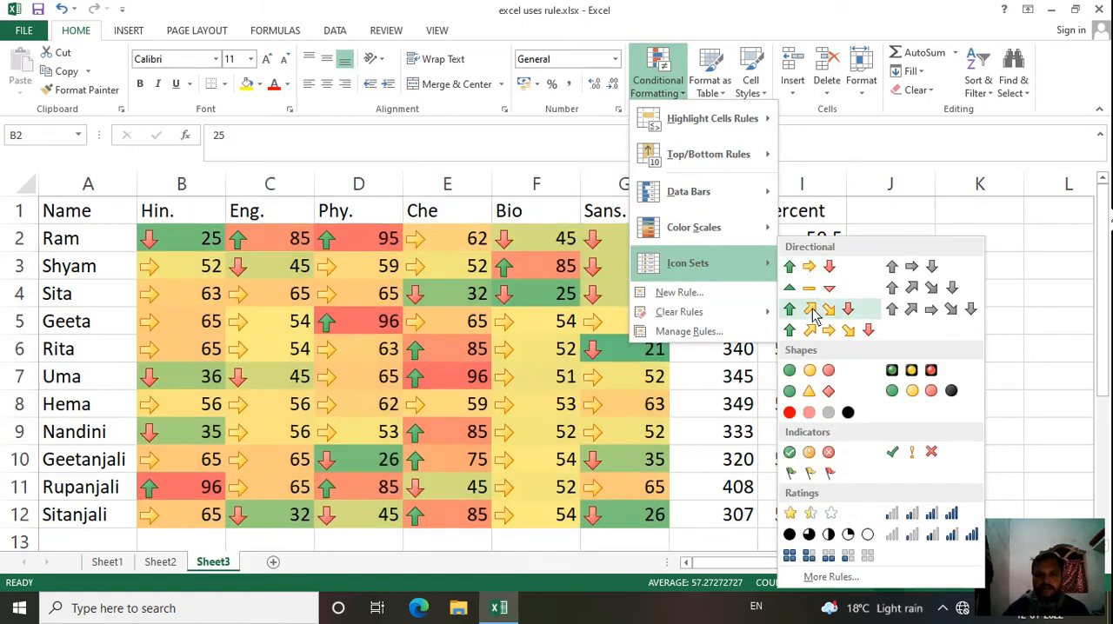
left_click(521, 341)
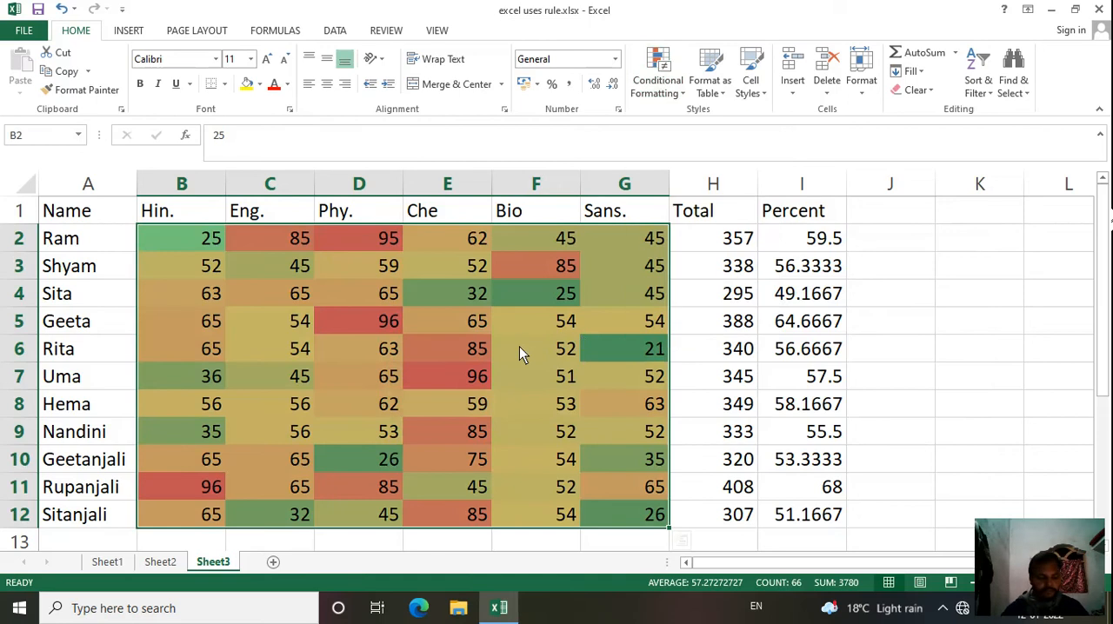
key("ctrl+z")
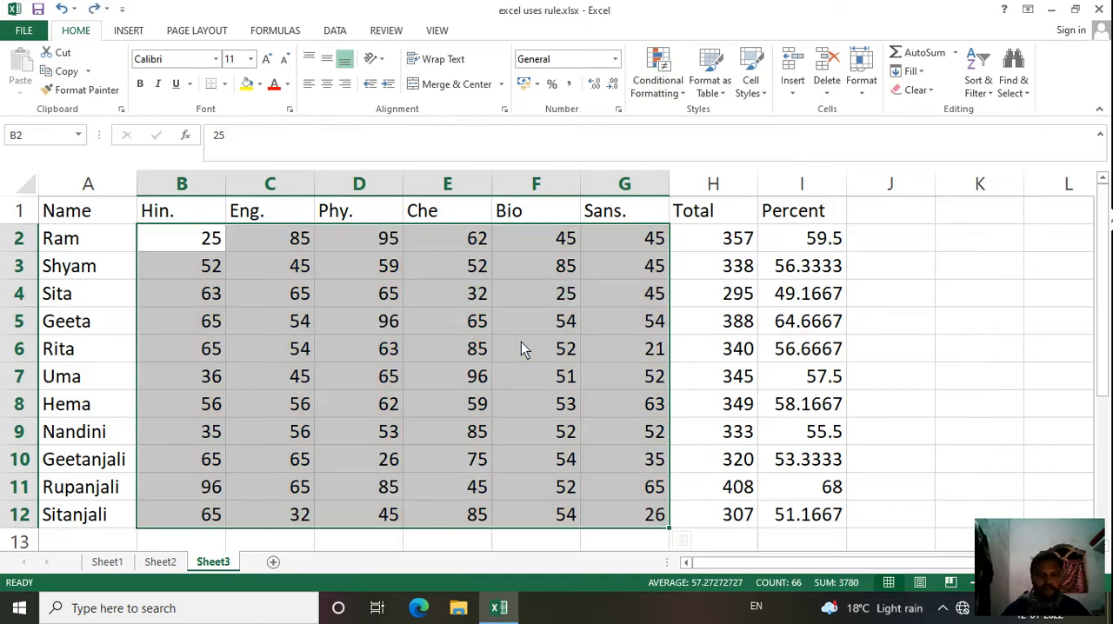
Step: Apply the 3 Arrows (Colored) icon set to the marks in B2:G12, and undo it
left_click(657, 83)
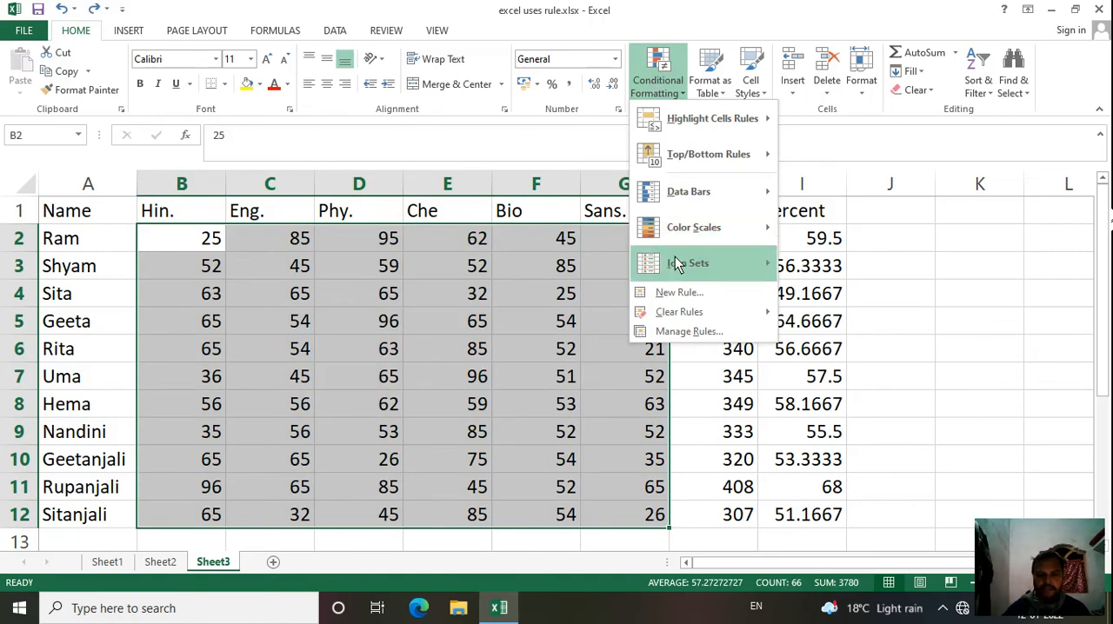
mouse_move(678, 263)
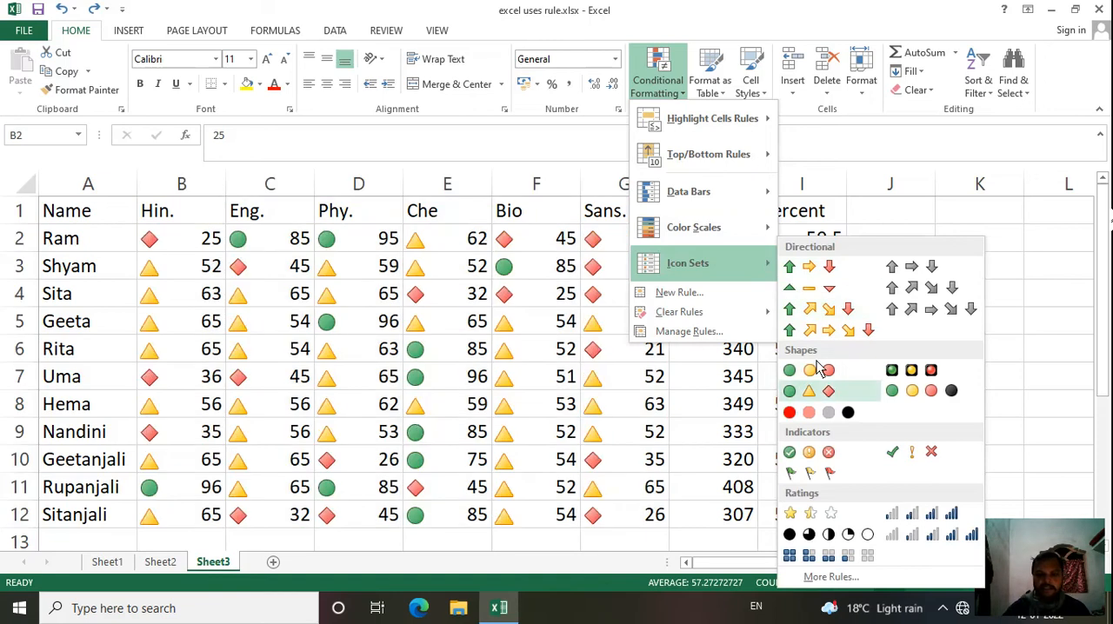
left_click(823, 268)
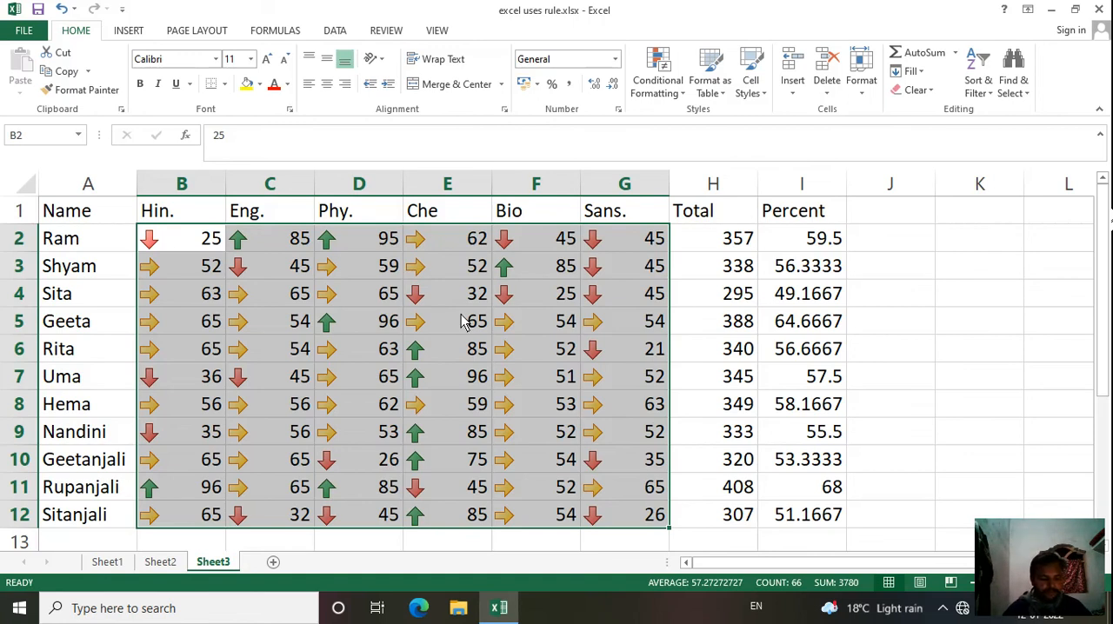
key("ctrl+z")
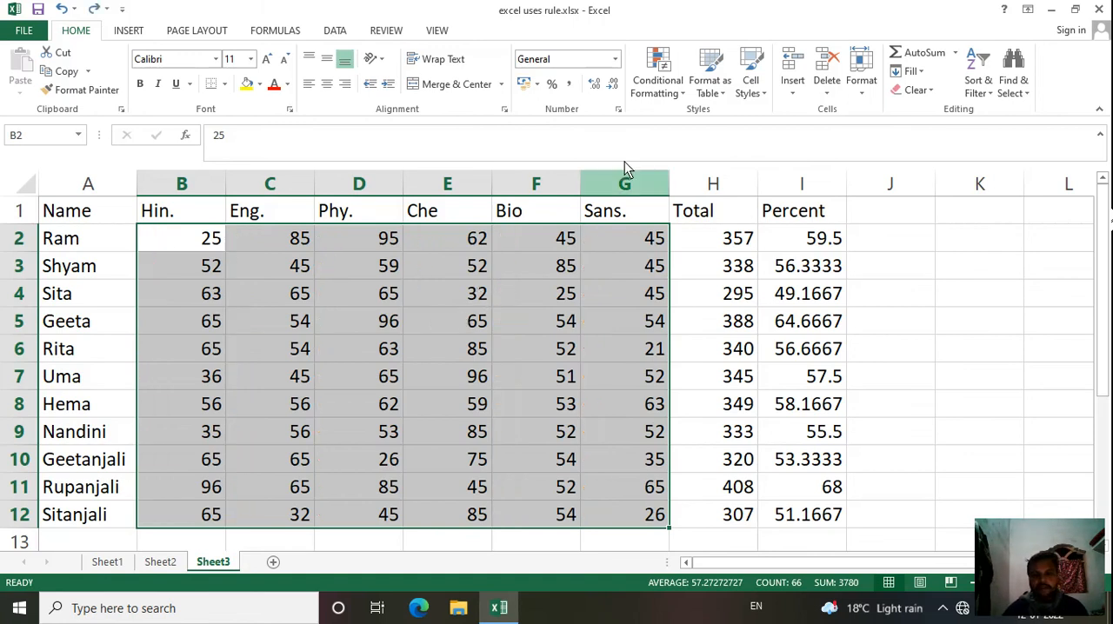
left_click(659, 102)
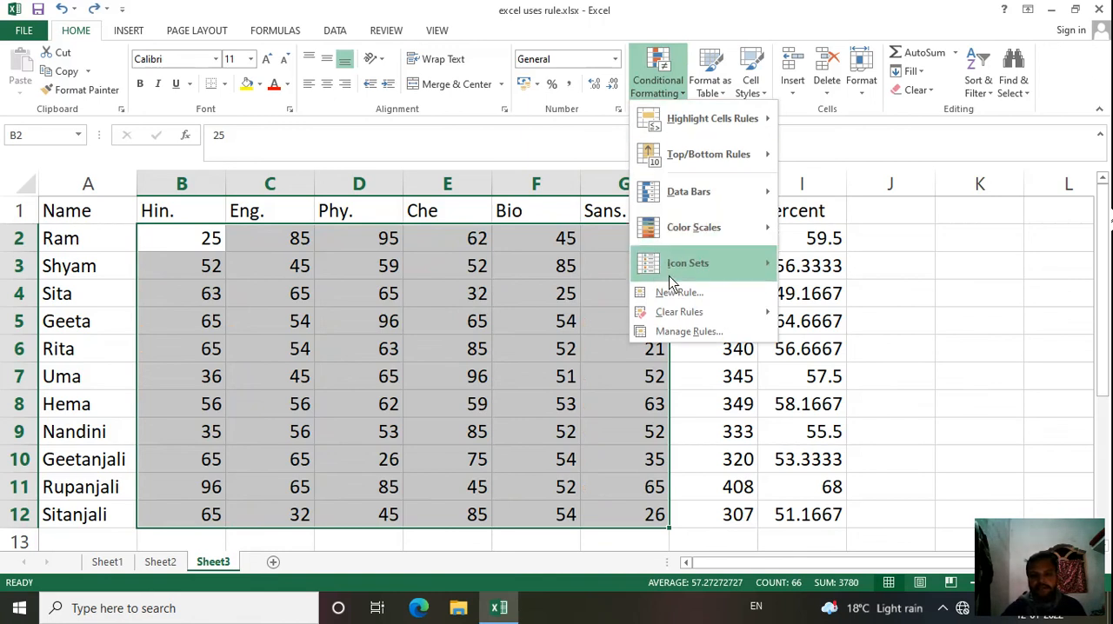
mouse_move(680, 315)
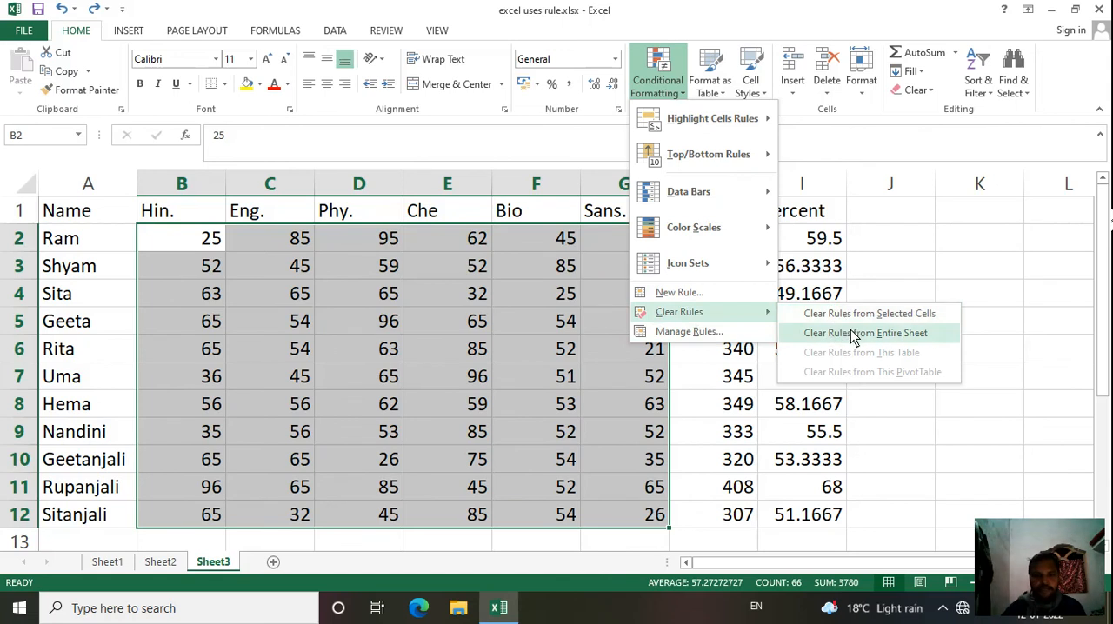
left_click(534, 342)
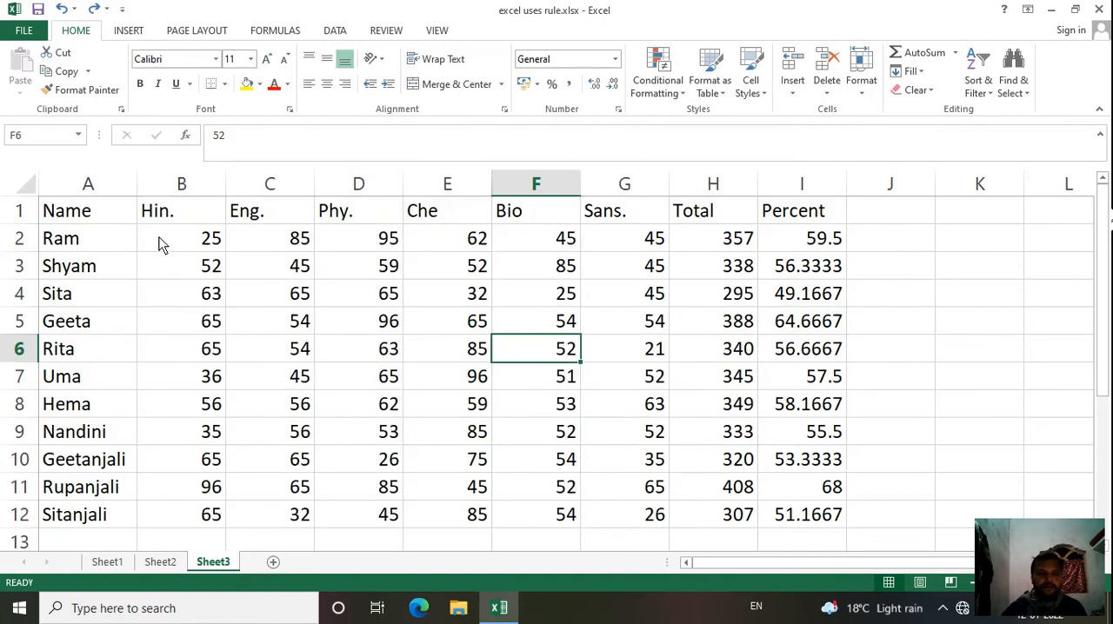
Step: Format the marks range A1:I12 as a table with headers, using the light table style with a solid gold header
left_click_drag(87, 218, 786, 525)
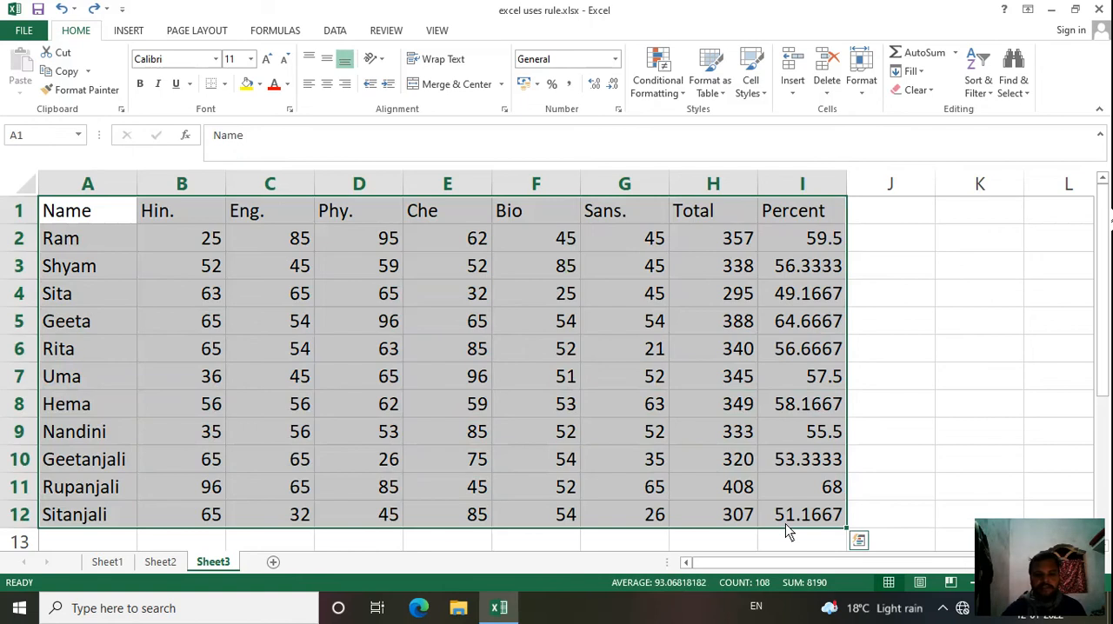
left_click(721, 99)
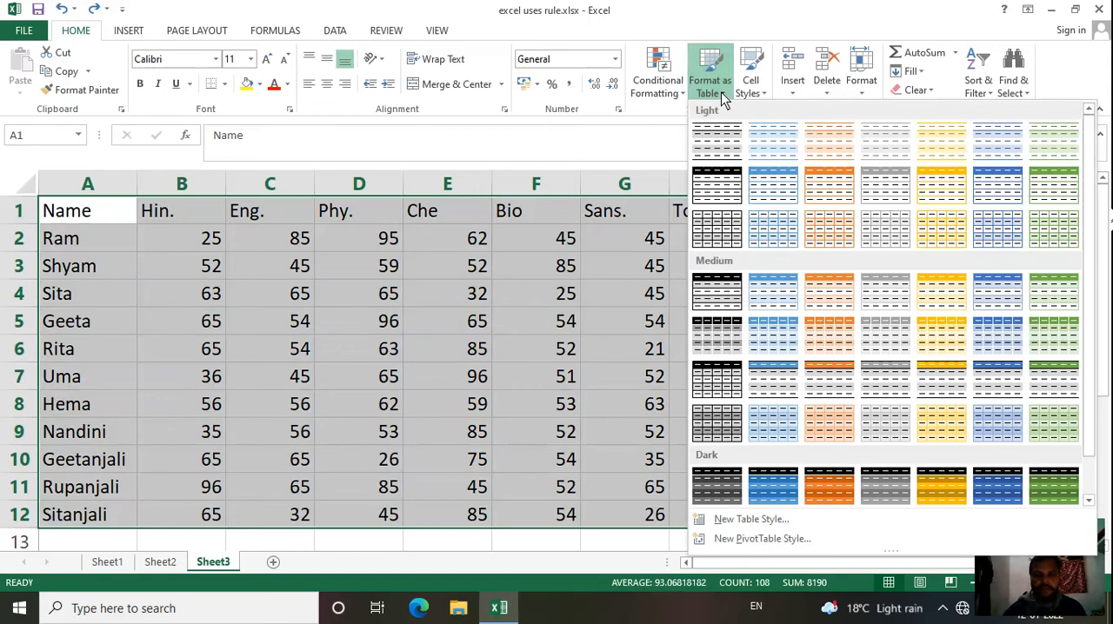
left_click(944, 189)
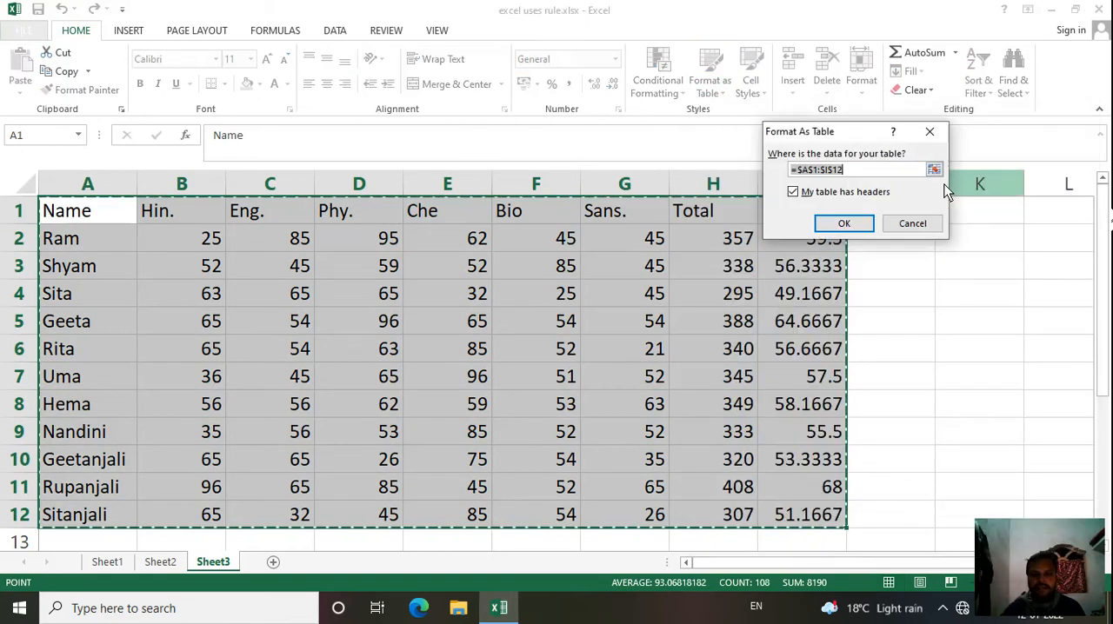
left_click(851, 224)
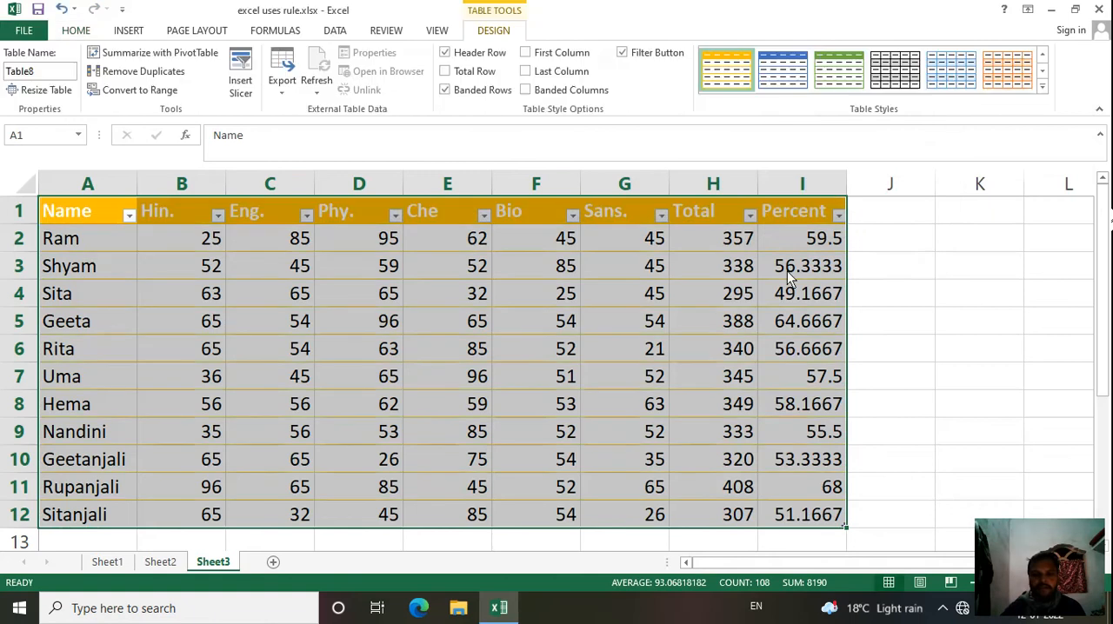
left_click(533, 373)
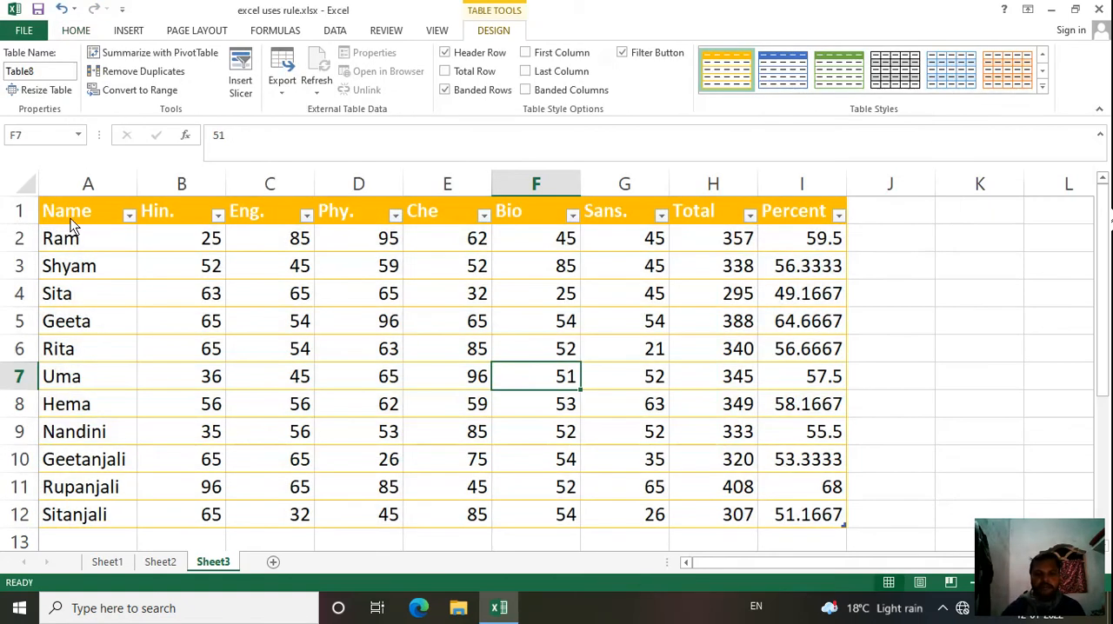
Step: Change the style of the whole marks table to the medium one with a black header and gray banded rows
left_click_drag(70, 218, 808, 522)
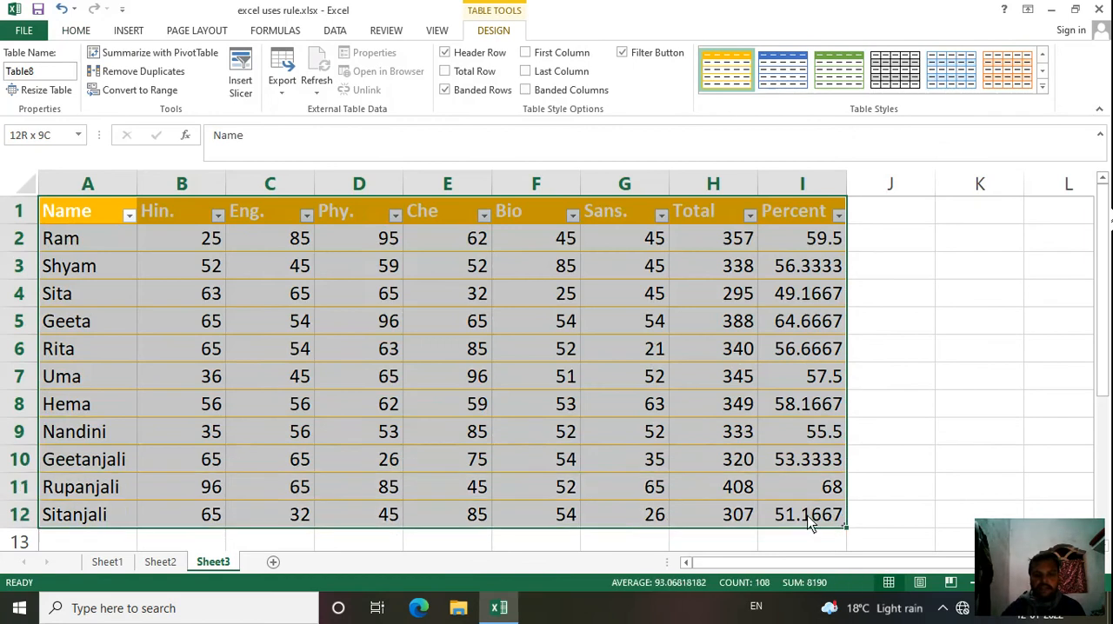
left_click(808, 521)
left_click(138, 222)
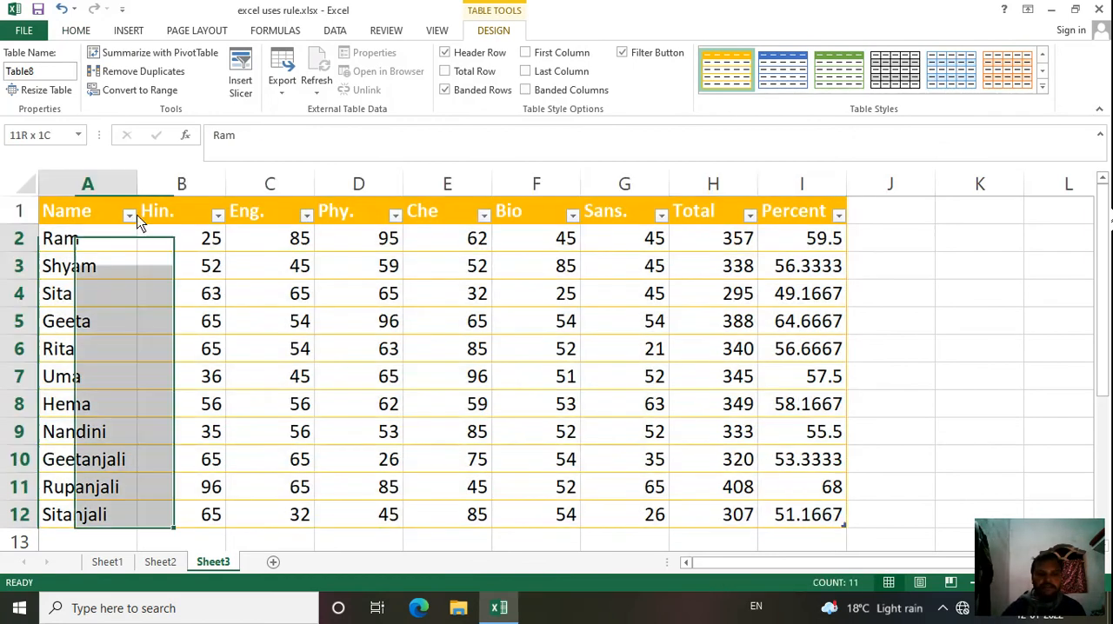
left_click_drag(138, 222, 819, 402)
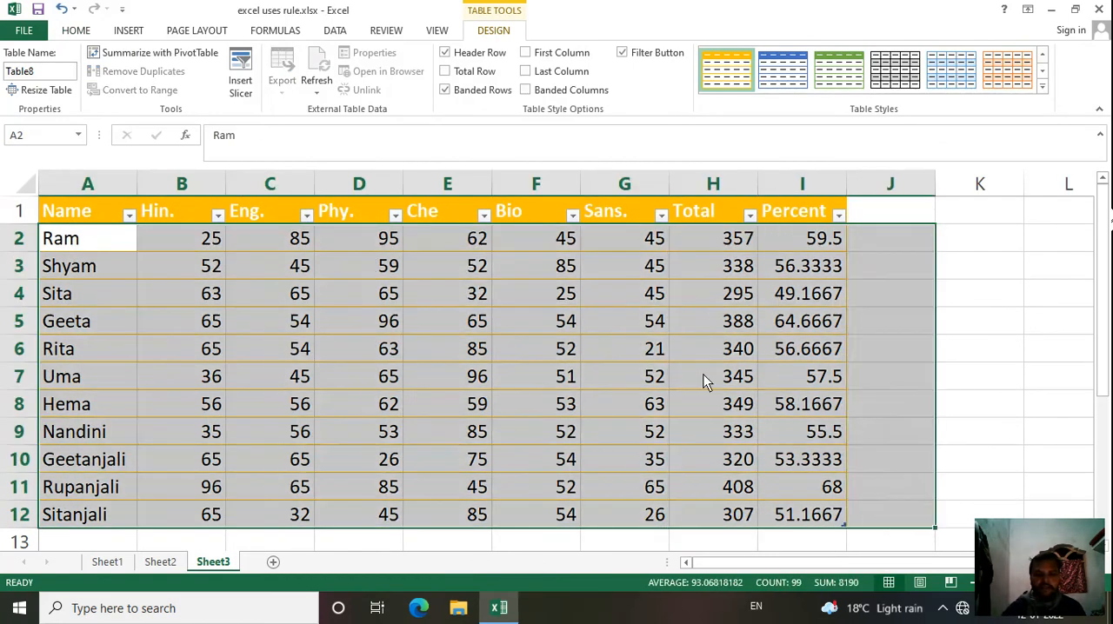
left_click(703, 374)
left_click_drag(127, 222, 450, 298)
left_click_drag(523, 348, 828, 519)
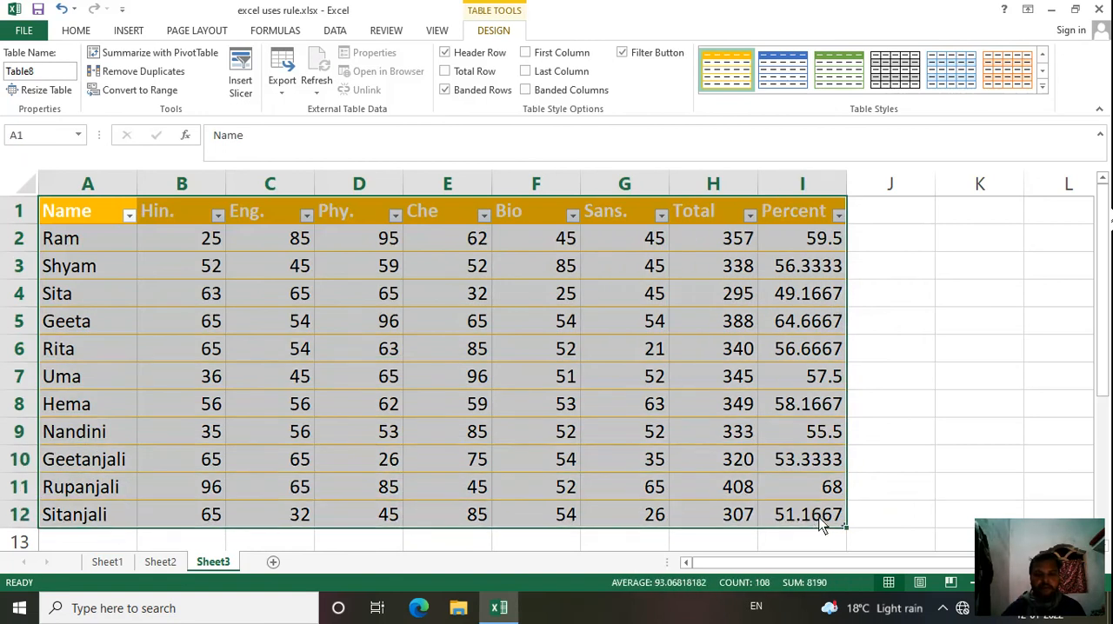
left_click(1043, 86)
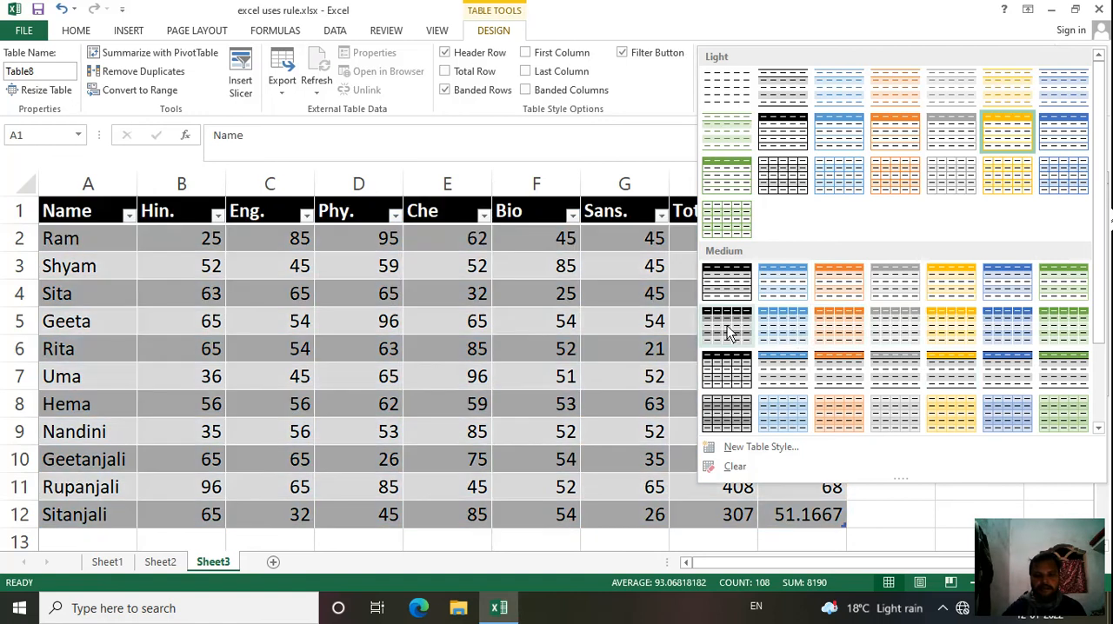
left_click(727, 323)
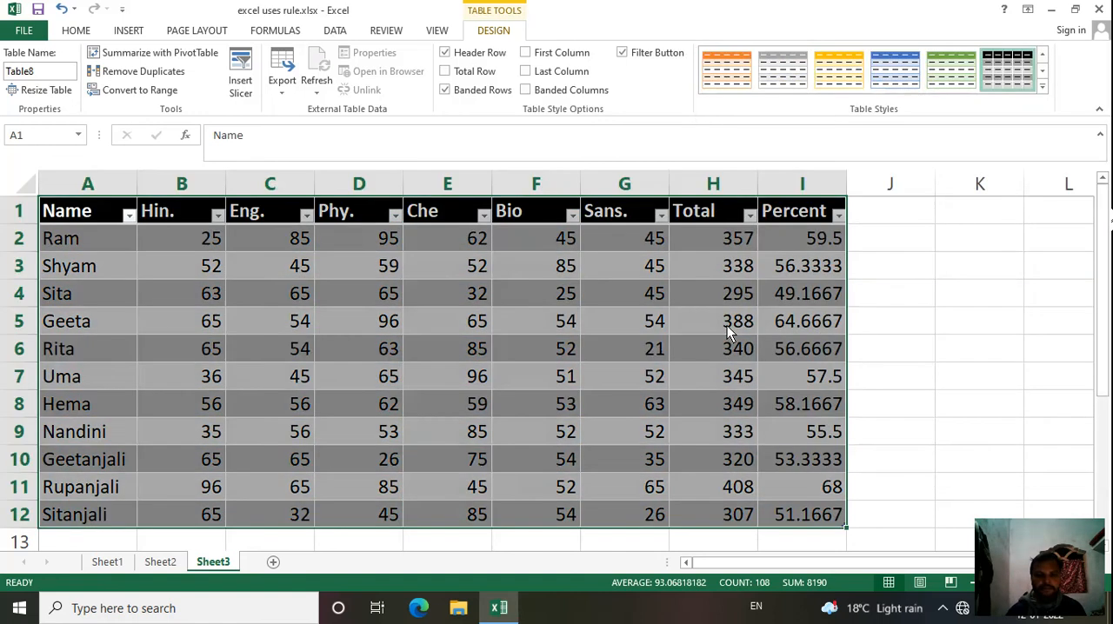
left_click(934, 334)
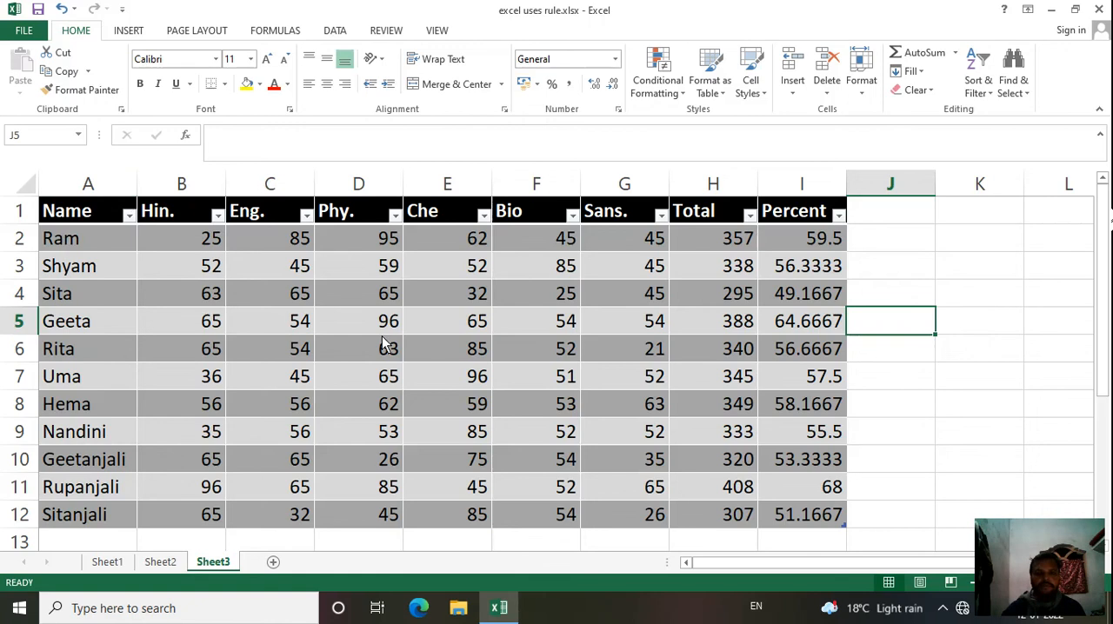
Step: Apply the Accent4 cell style to the table's header row A1:I1
left_click(757, 97)
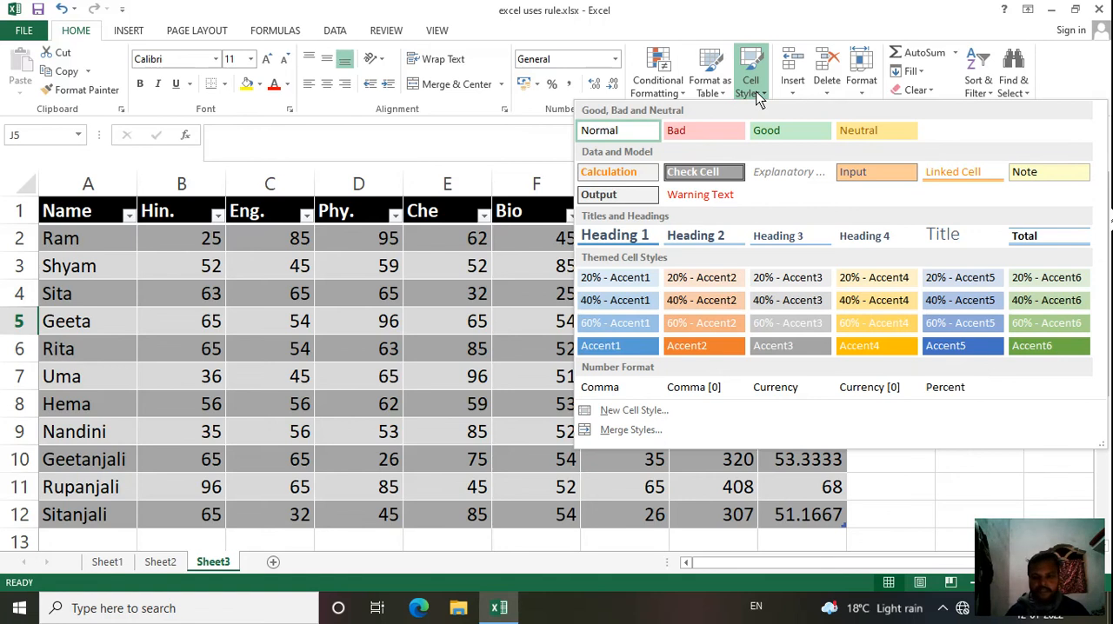
left_click(496, 293)
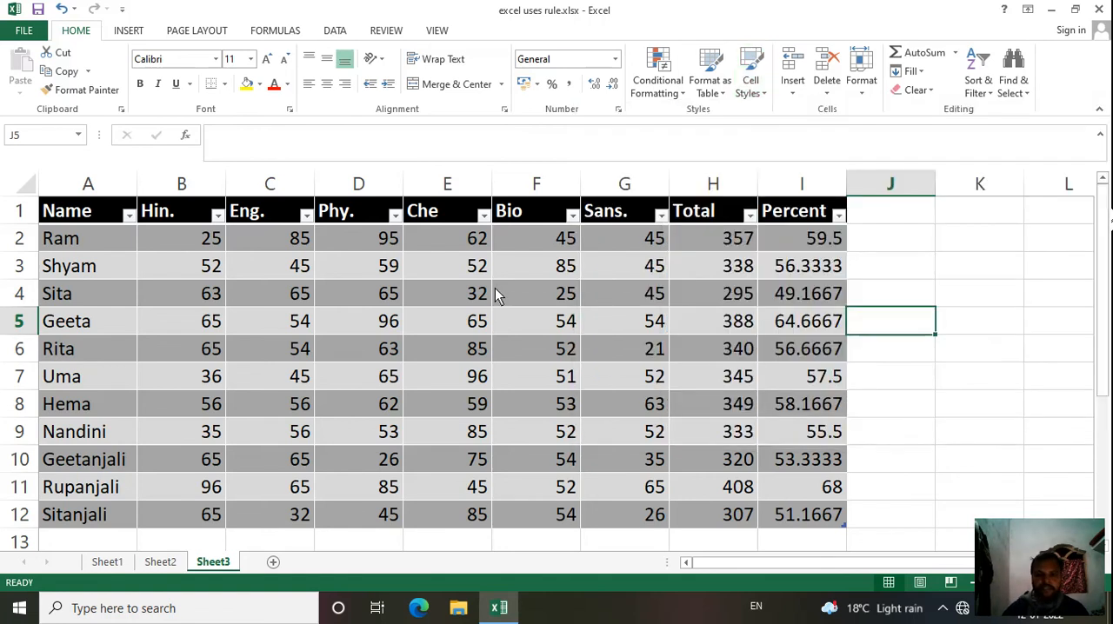
left_click(63, 218)
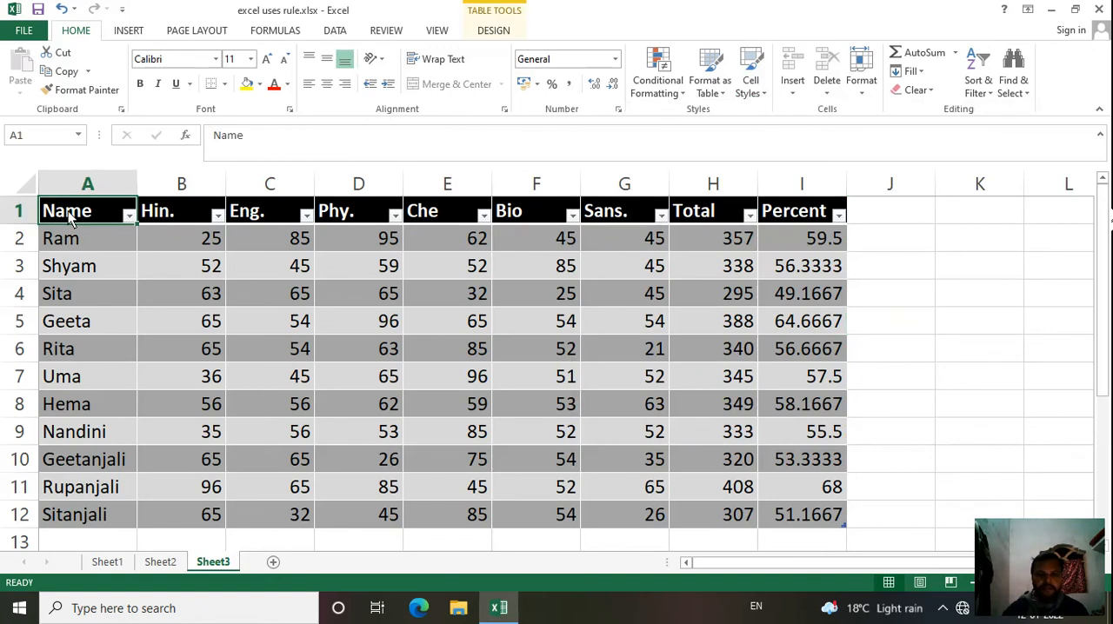
left_click_drag(65, 217, 815, 216)
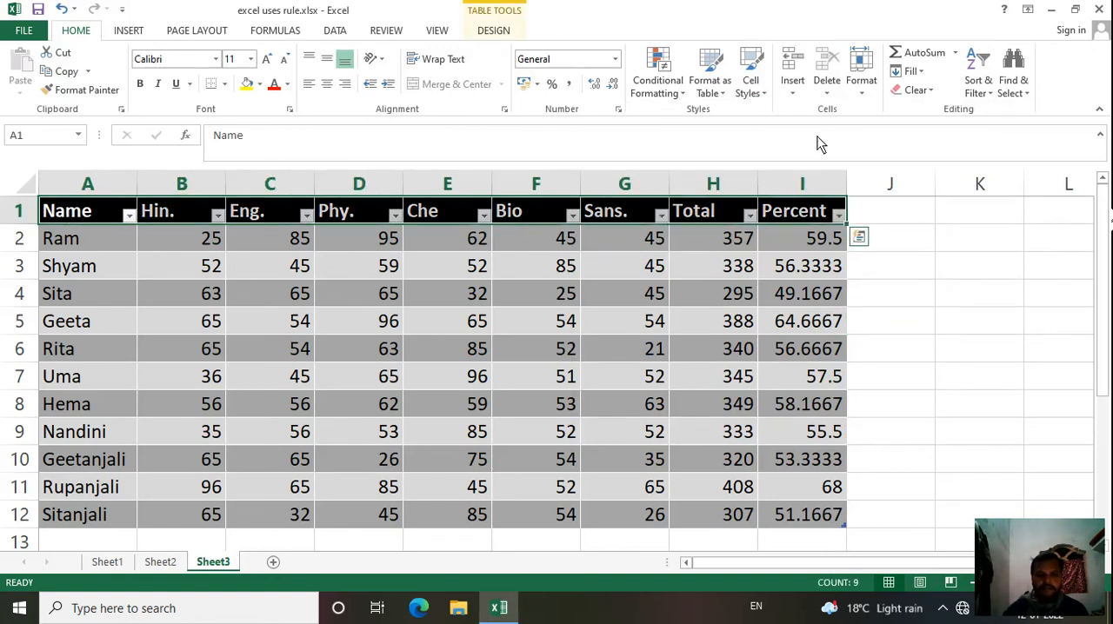
left_click(756, 94)
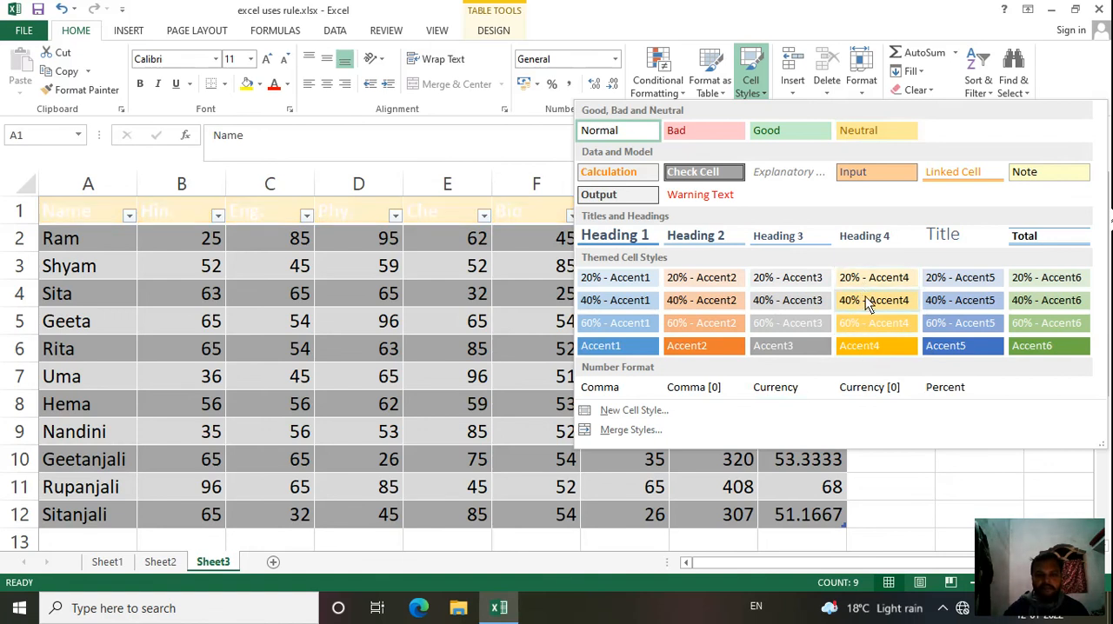
left_click(866, 346)
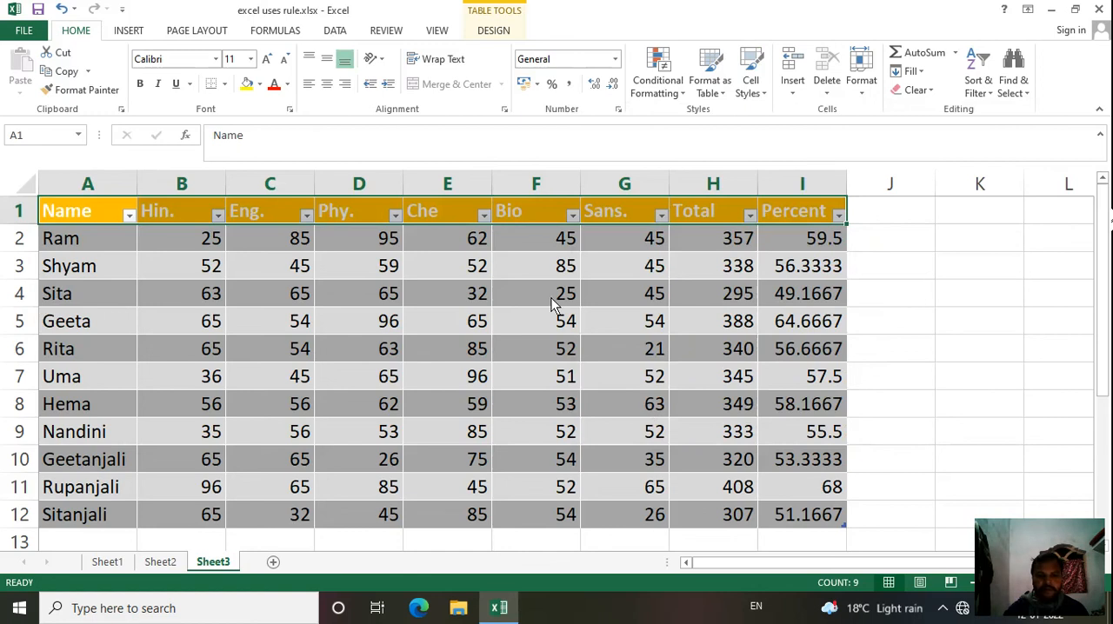
Step: Apply the Accent5 cell style to the student record in A3:I3
left_click(41, 267)
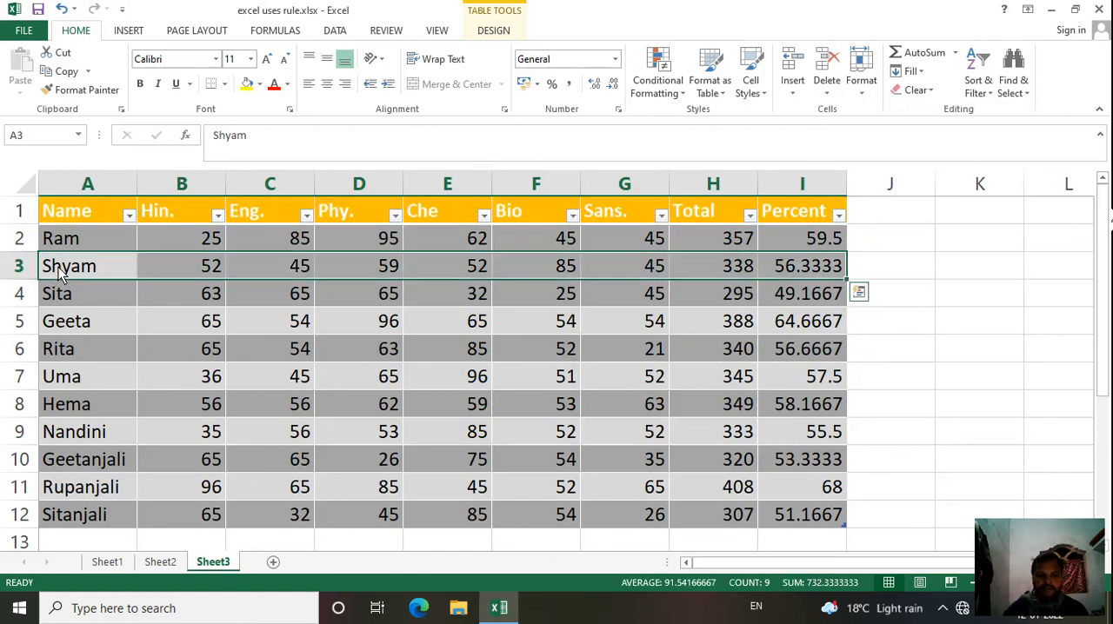
left_click(752, 83)
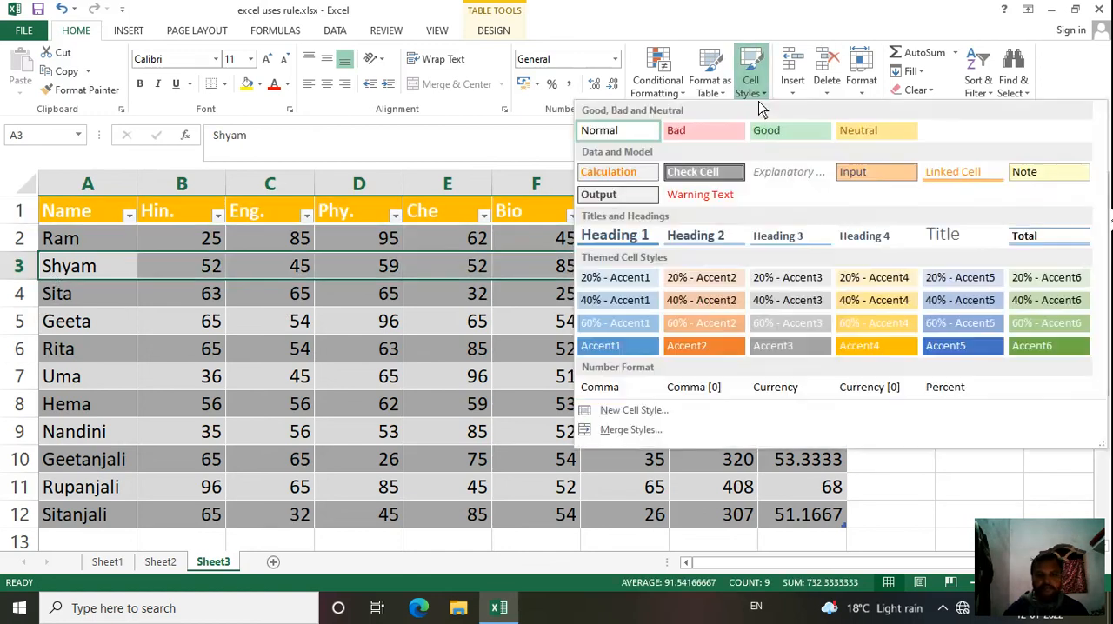
left_click(949, 346)
Step: Apply the Accent6 cell style to the student record in A7:I7
left_click(60, 381)
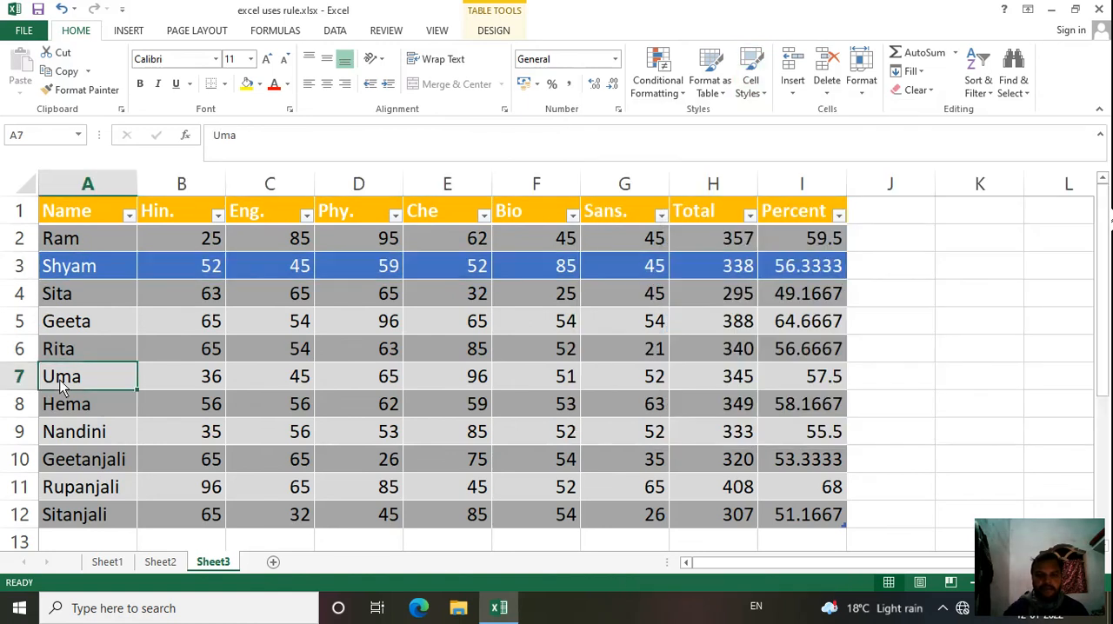
left_click_drag(58, 378, 244, 381)
key("ctrl+shift+Right")
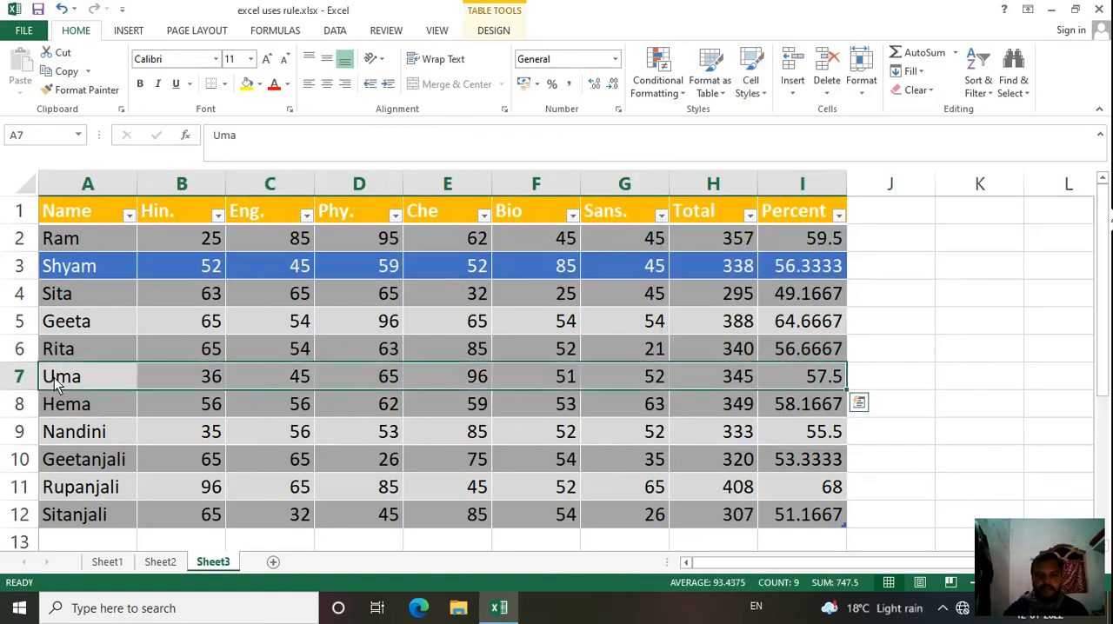
left_click(752, 100)
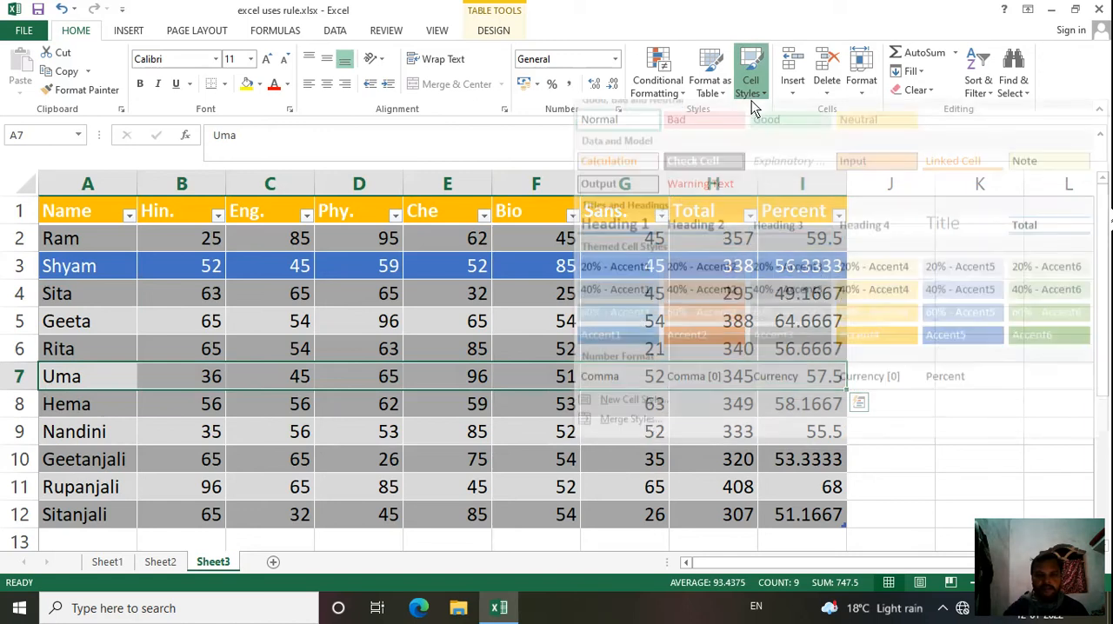
left_click(1014, 348)
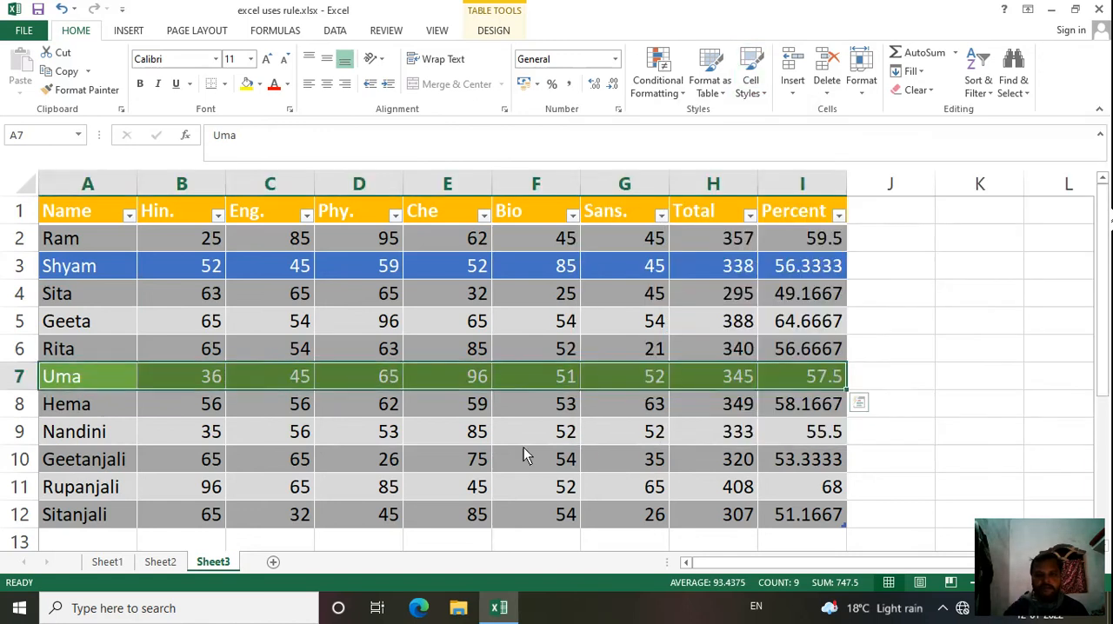
left_click(443, 461)
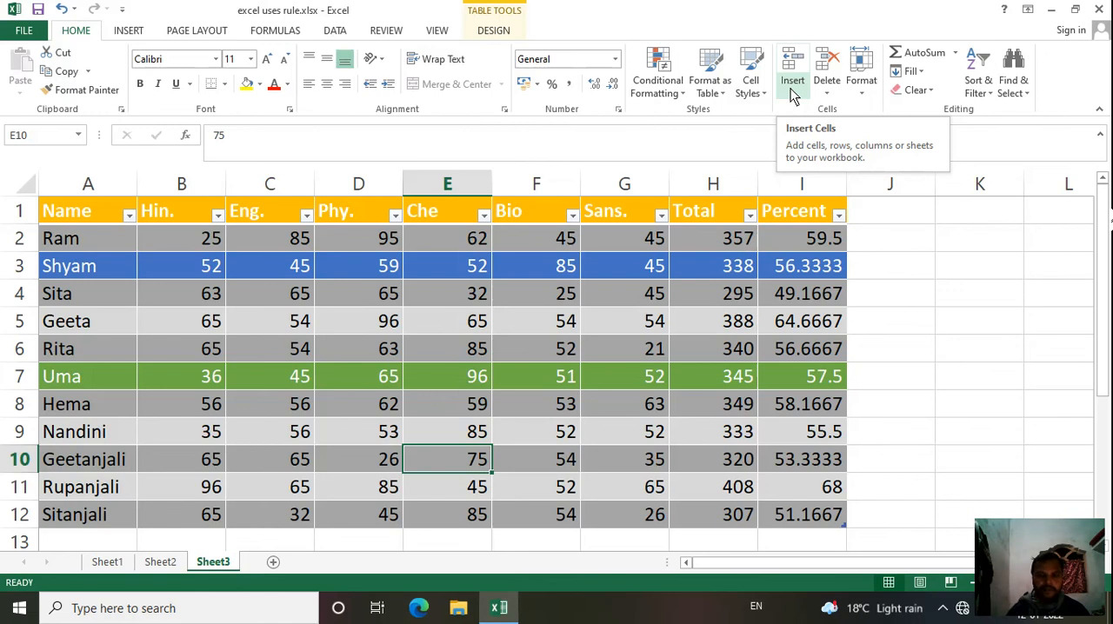
left_click(500, 432)
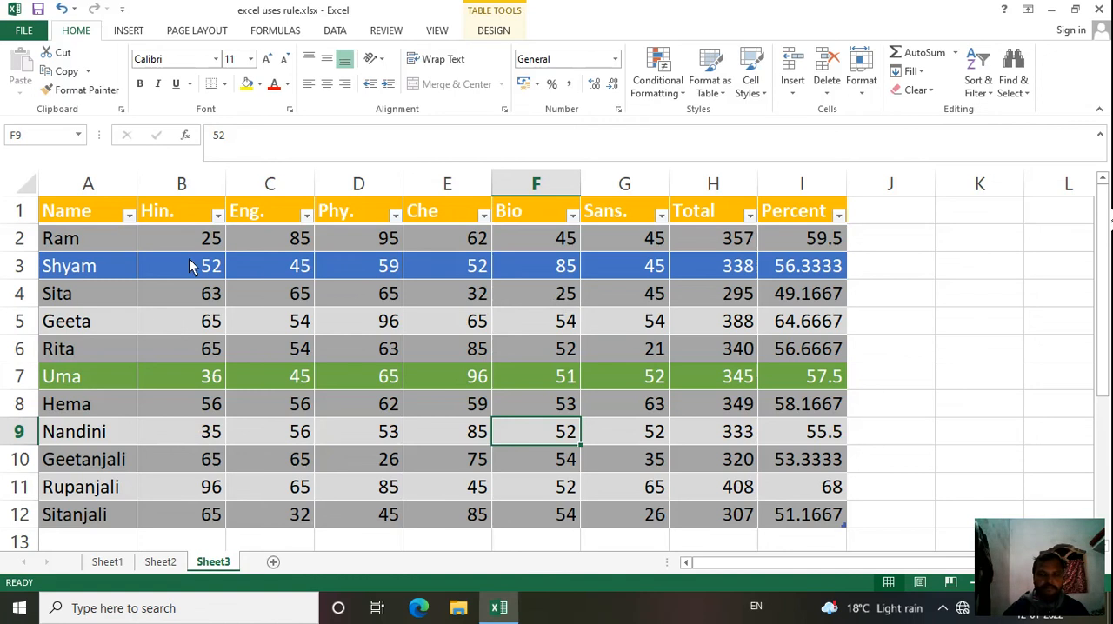
Step: Insert a new sheet column between the Name and Hin. columns
left_click(173, 188)
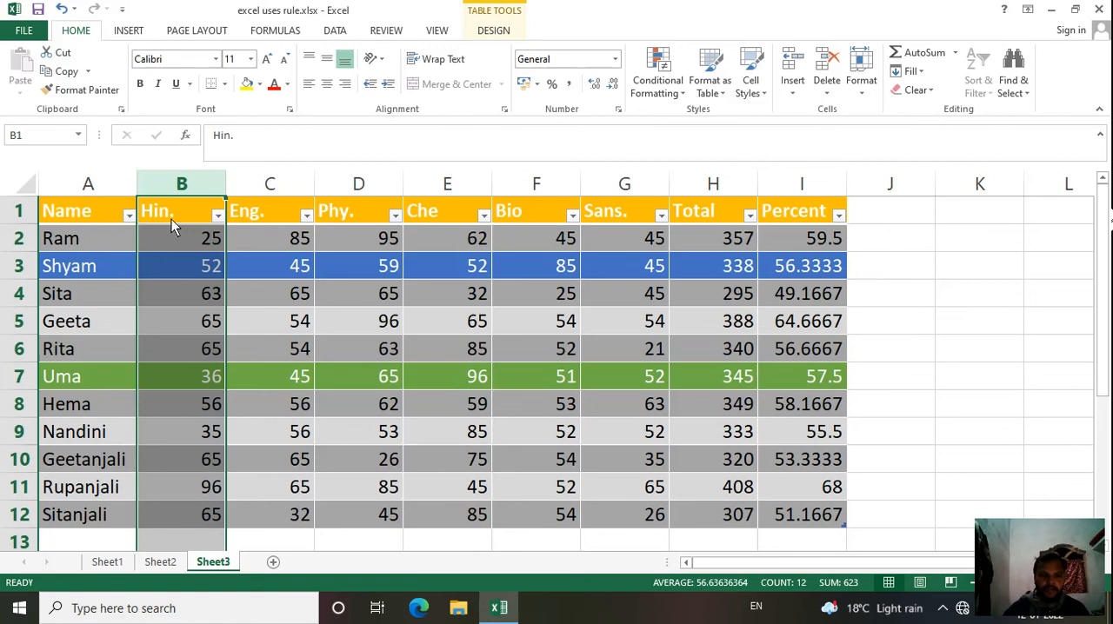
left_click(96, 294)
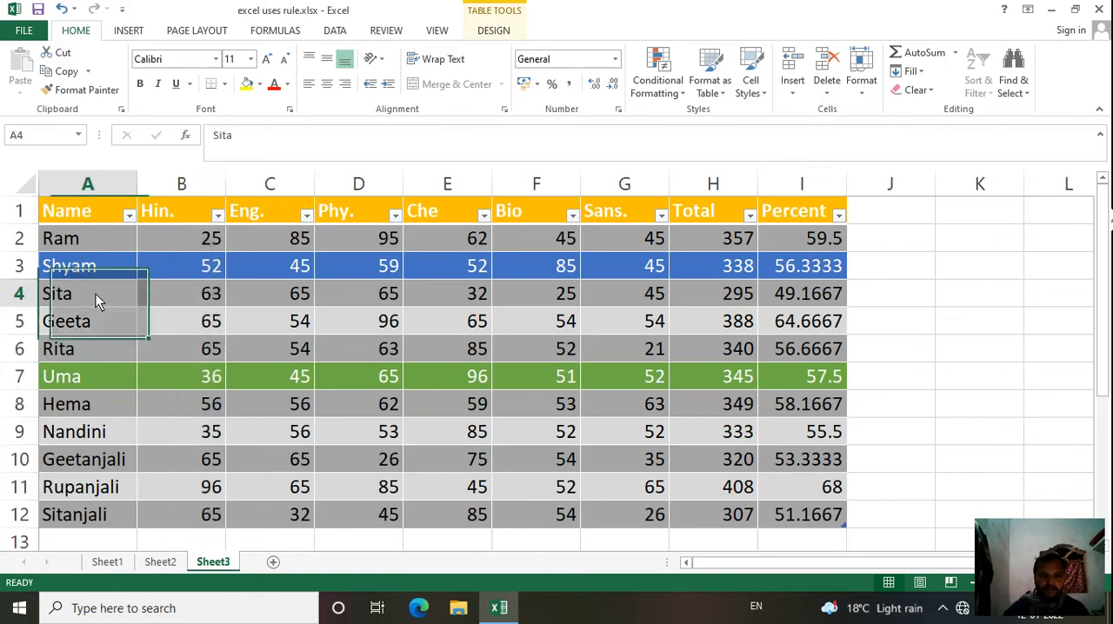
left_click(181, 193)
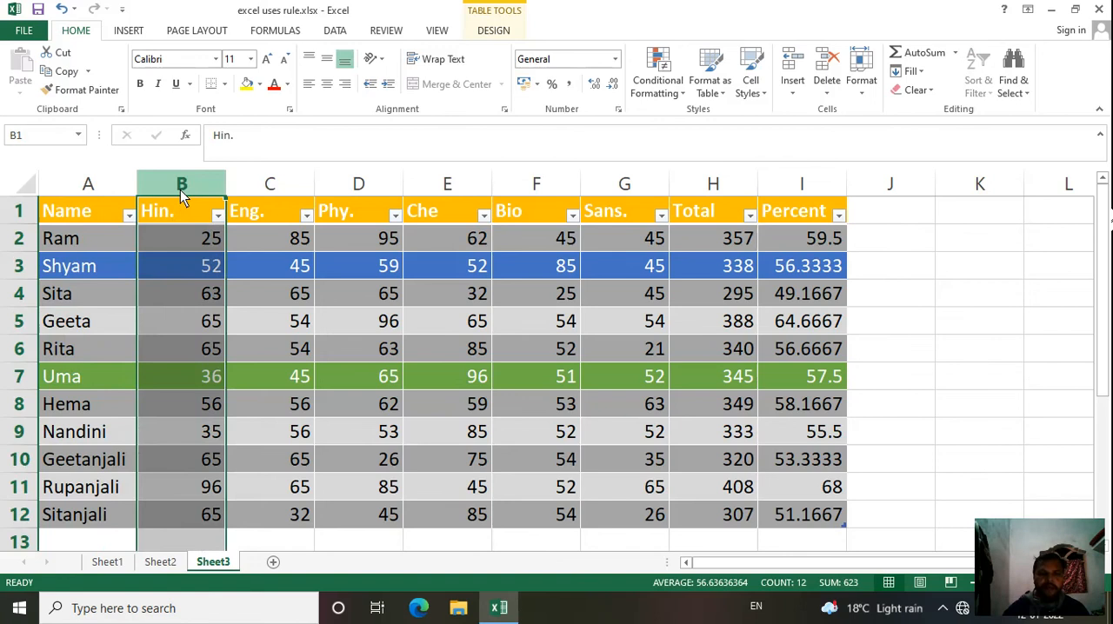
left_click(788, 96)
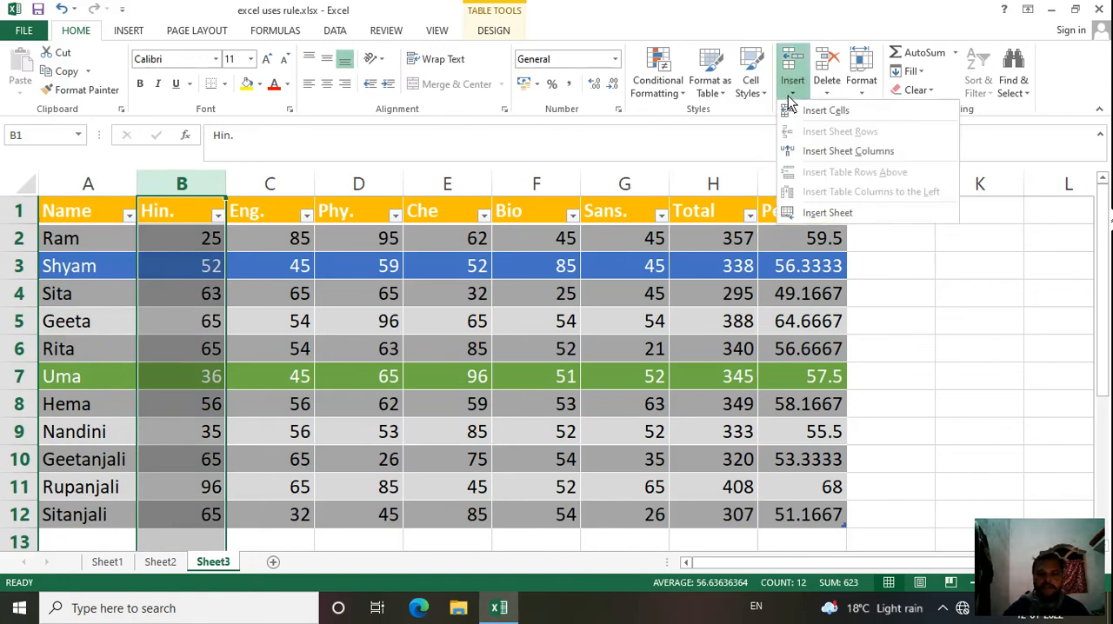
left_click(822, 157)
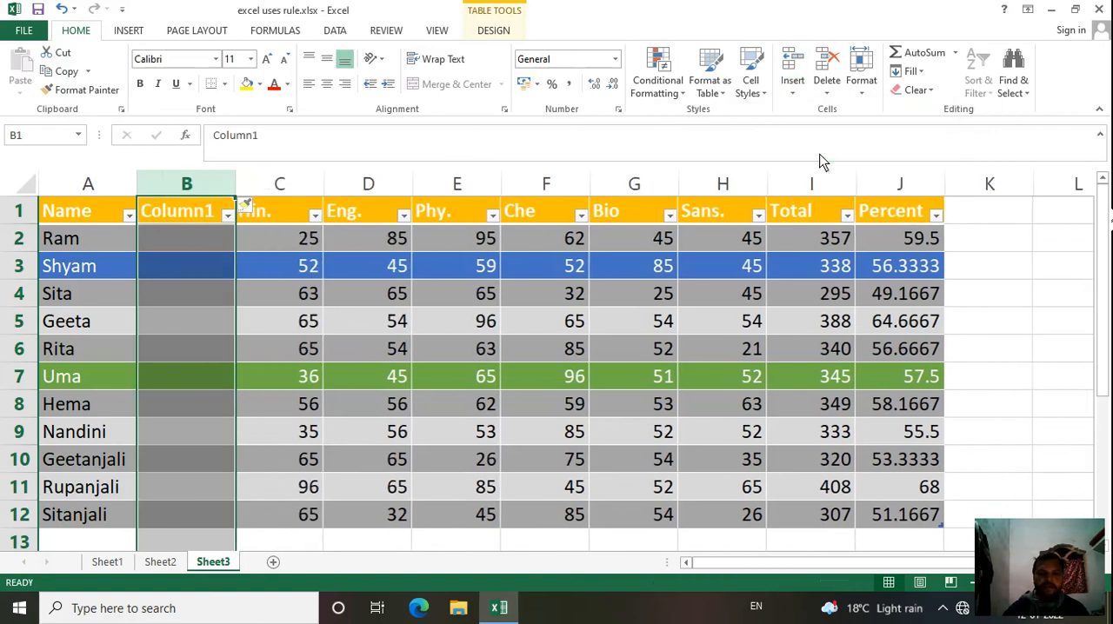
left_click(174, 274)
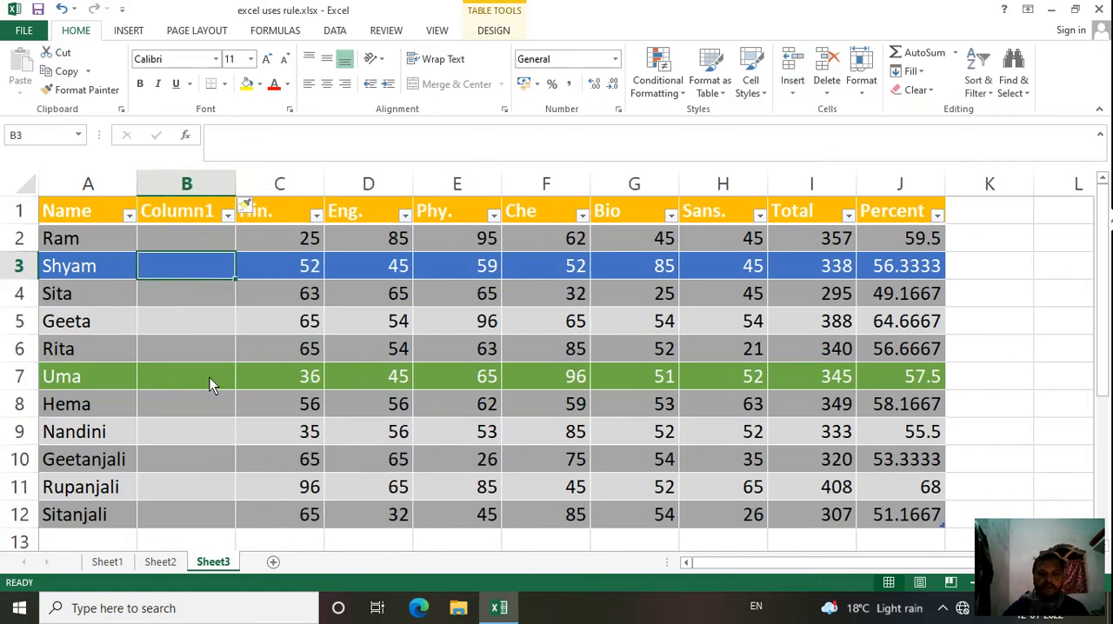
Step: Change the new column's header to Father's name and autofit the column to the text
left_click(193, 247)
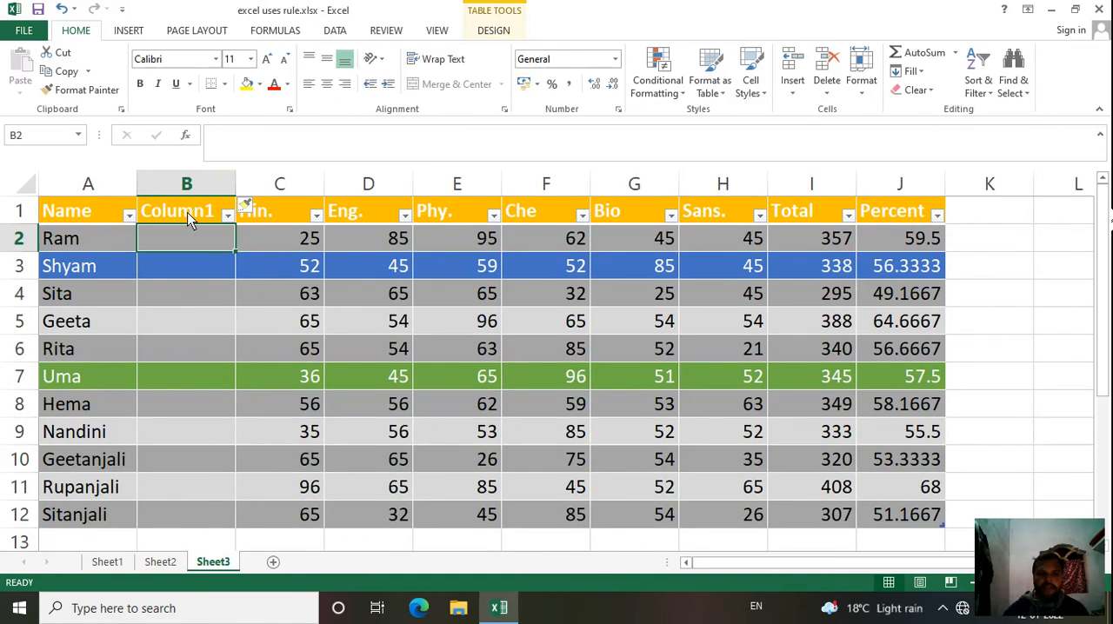
left_click(190, 220)
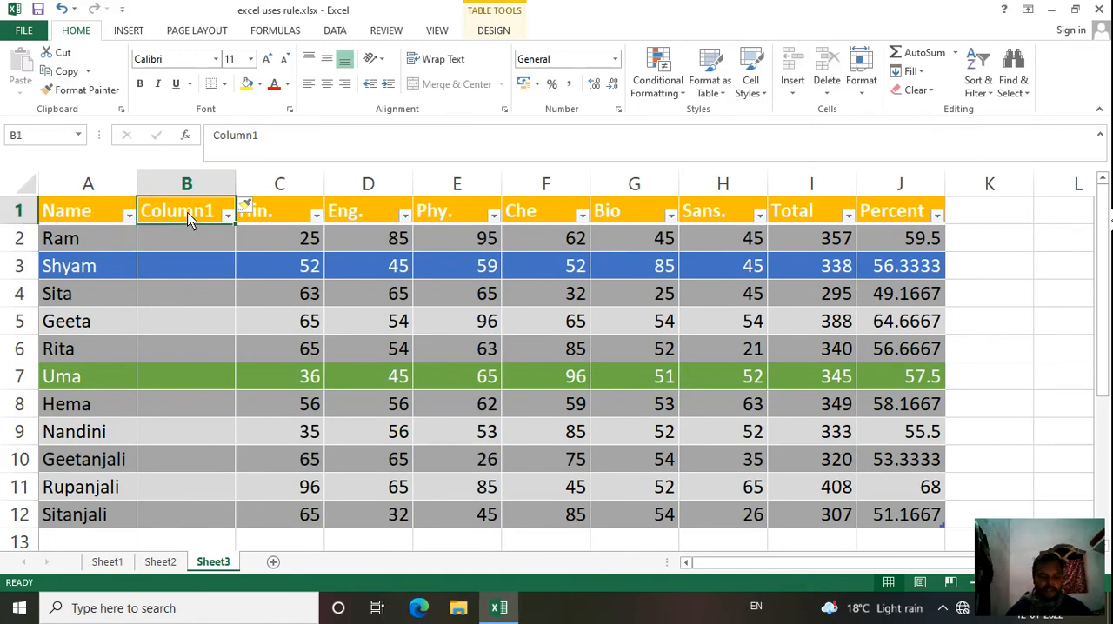
type("Fat")
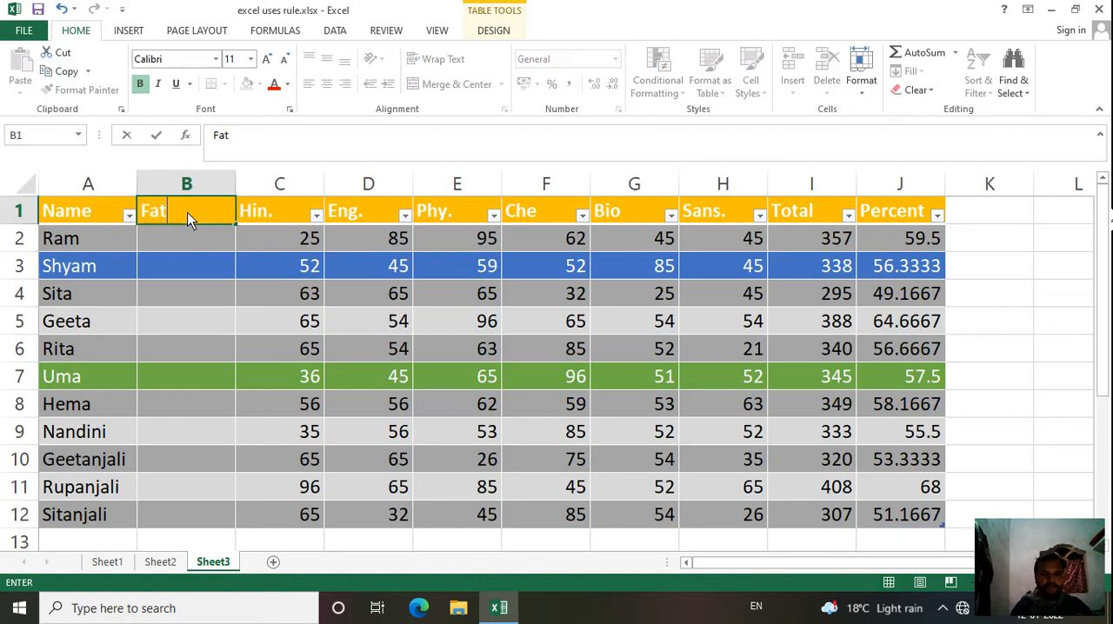
type("her's name")
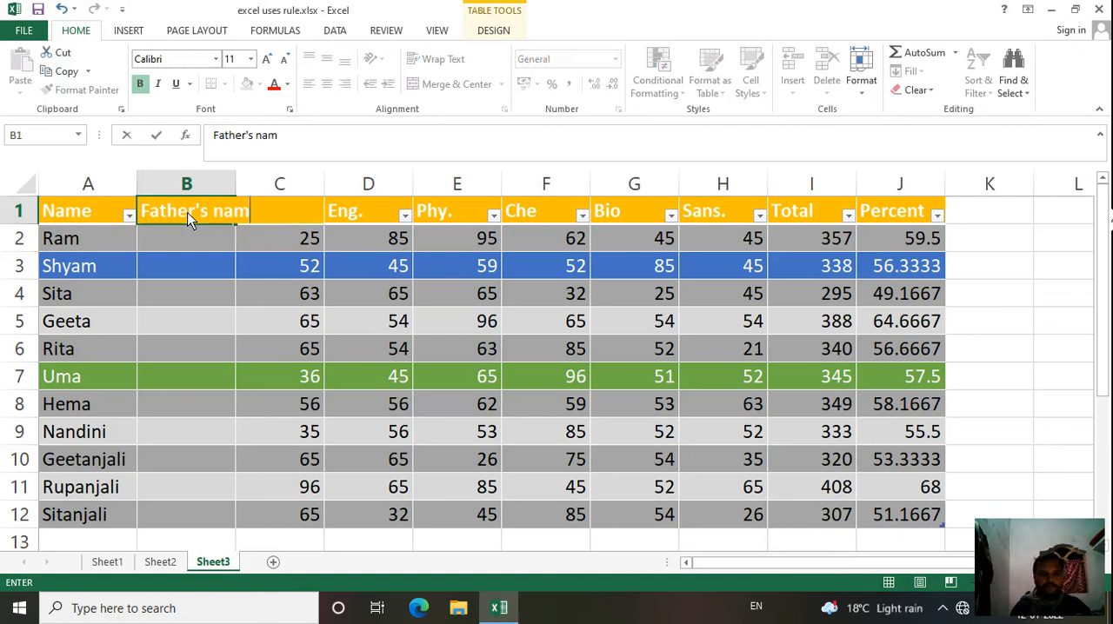
double_click(234, 184)
left_click(234, 319)
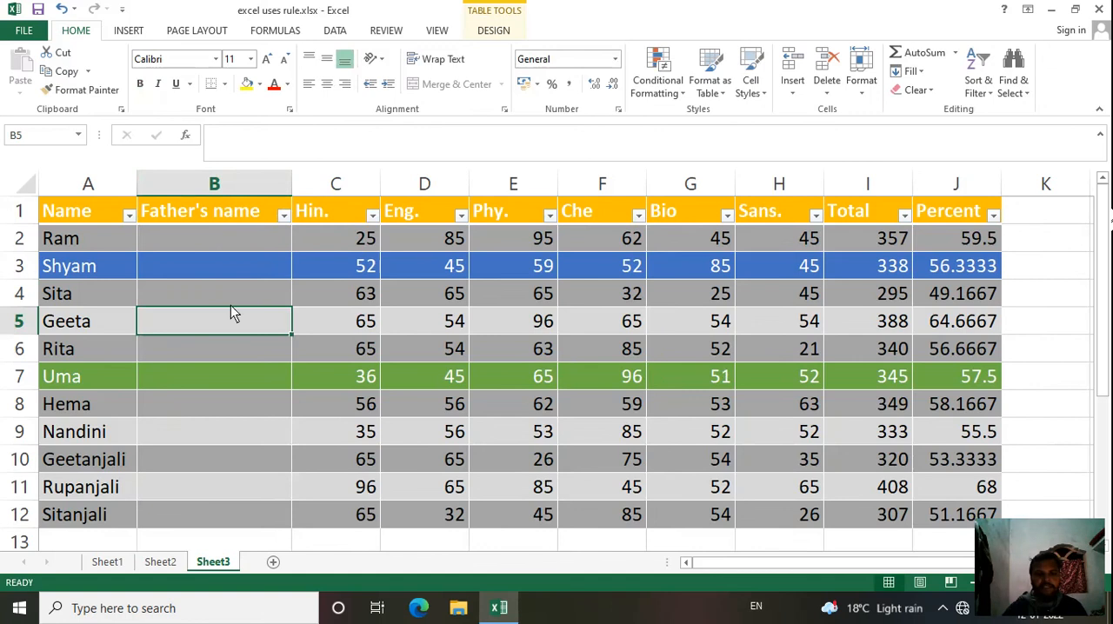
Step: Enter the father's name for the first student record in cell B2
double_click(207, 242)
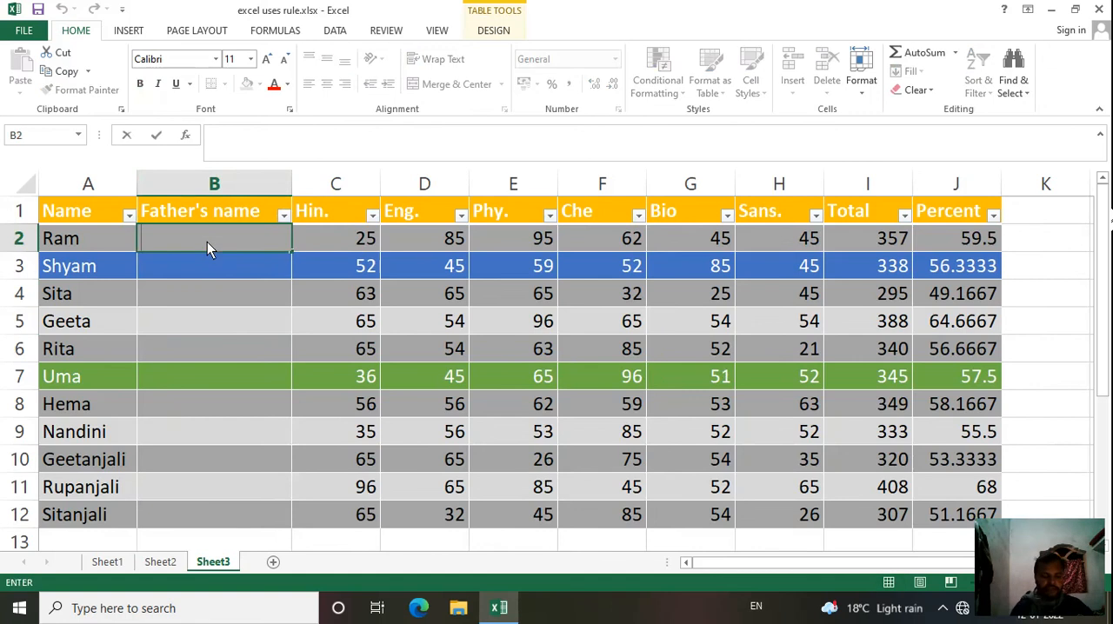
type("dsa")
key("BackSpace")
key("BackSpace")
key("BackSpace")
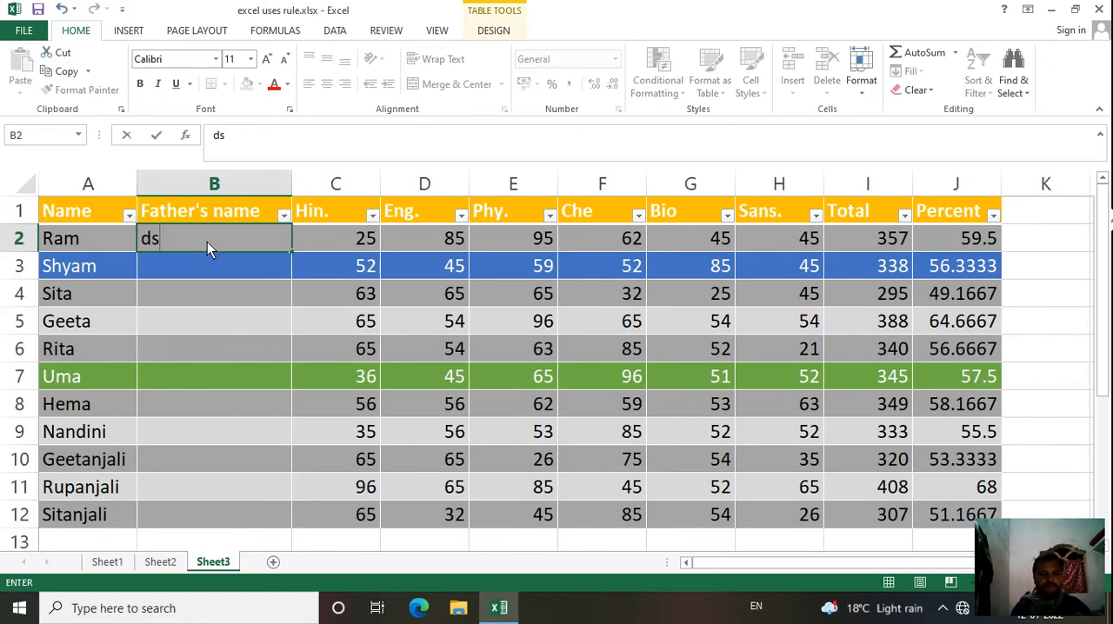
type("Da")
type("shrath")
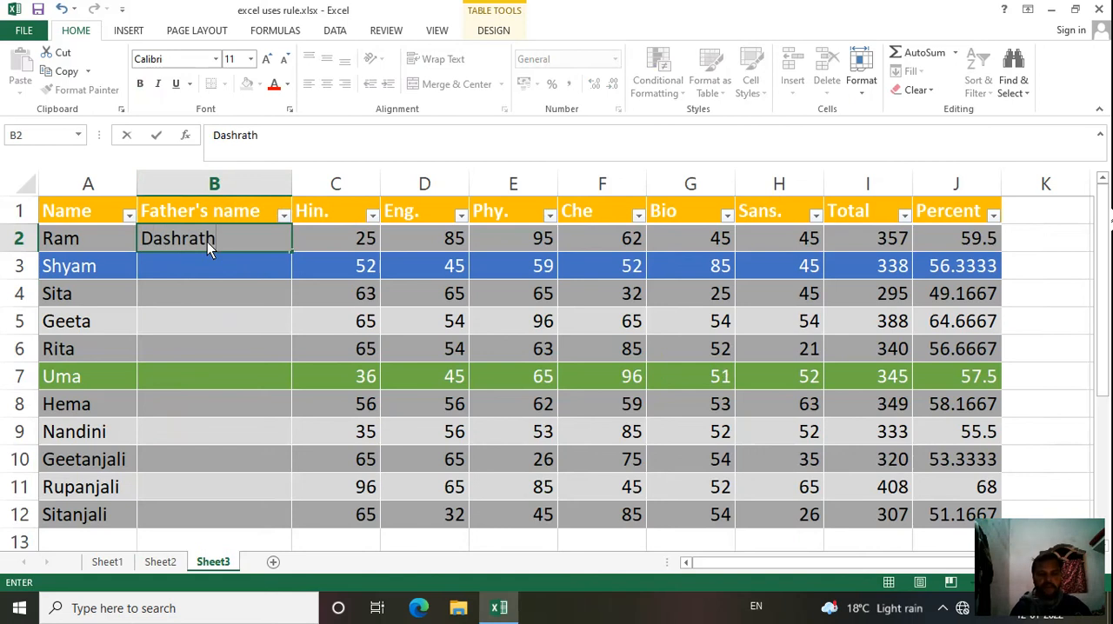
key("Return")
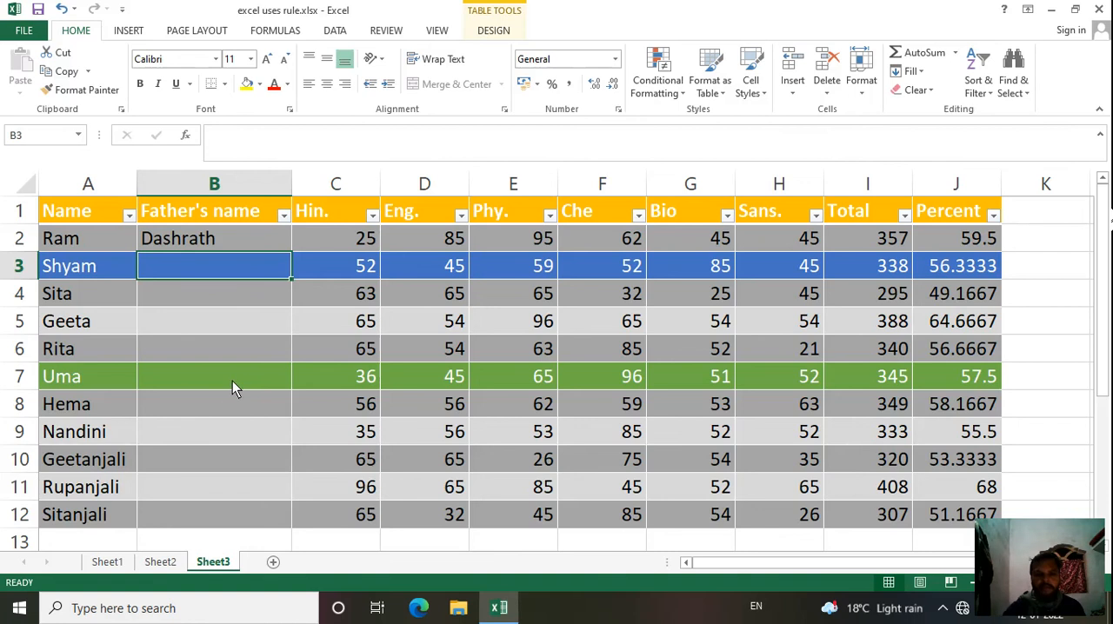
Step: Insert a new sheet column between the Father's name and Hin. columns
left_click(347, 192)
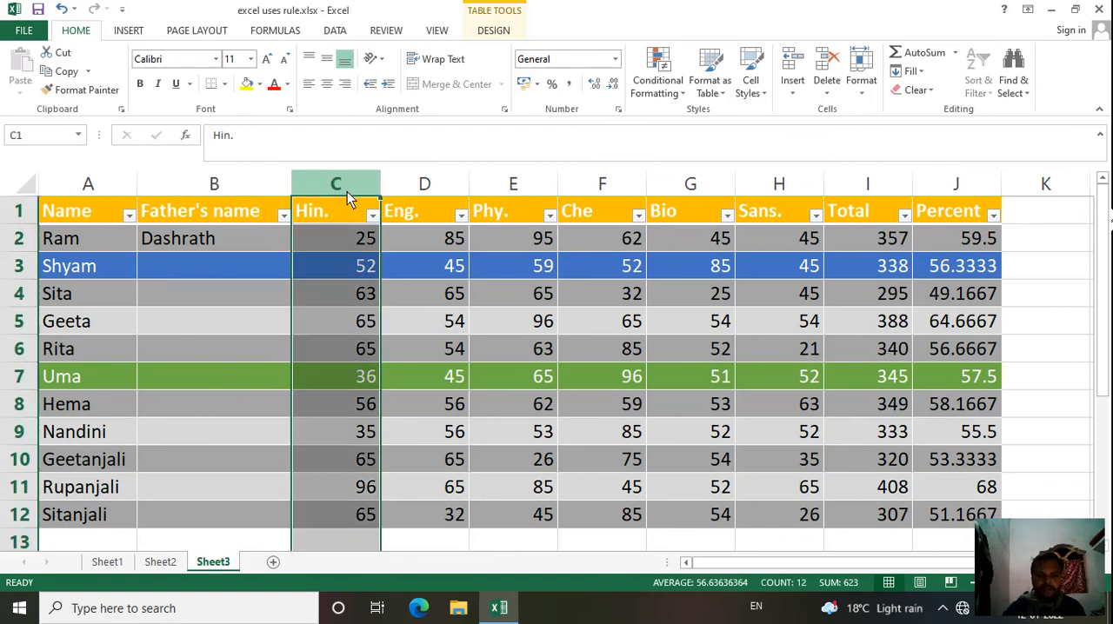
left_click(232, 367)
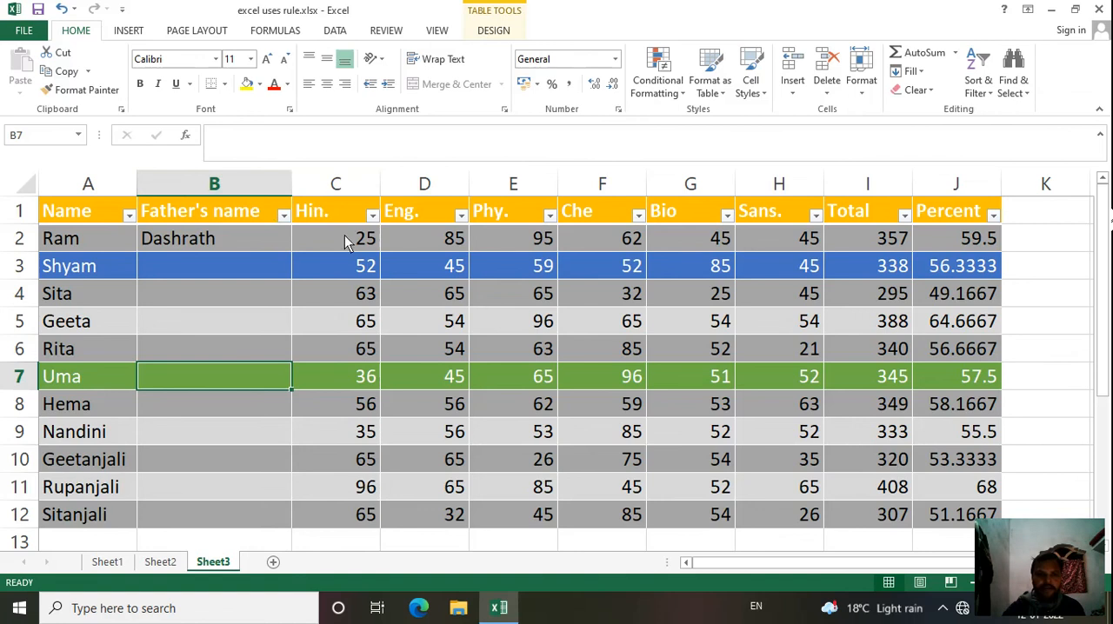
left_click(337, 186)
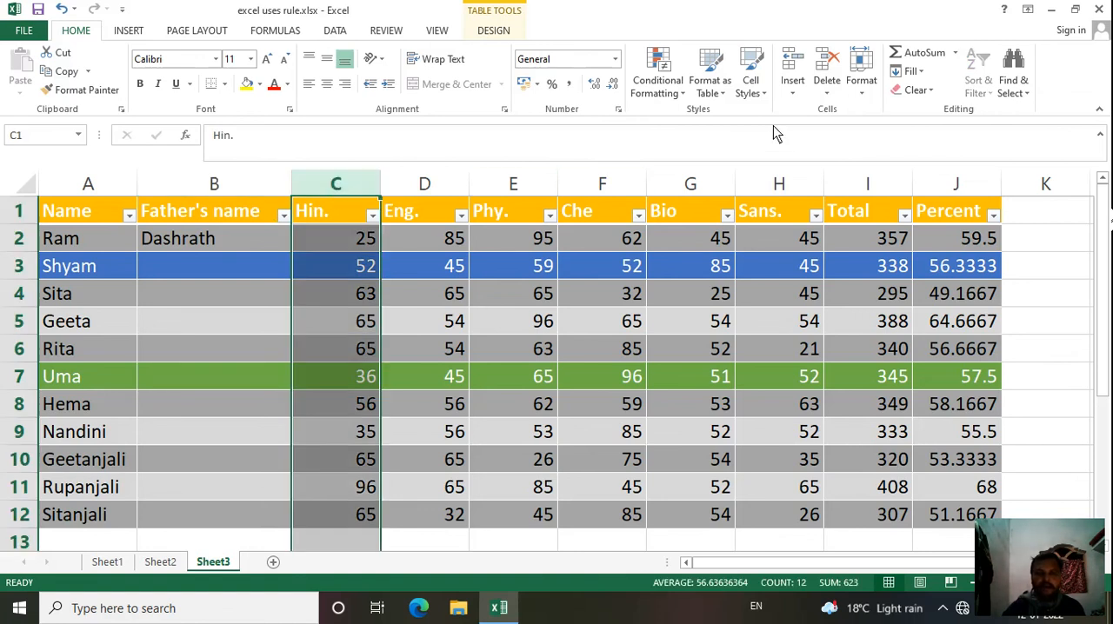
left_click(793, 91)
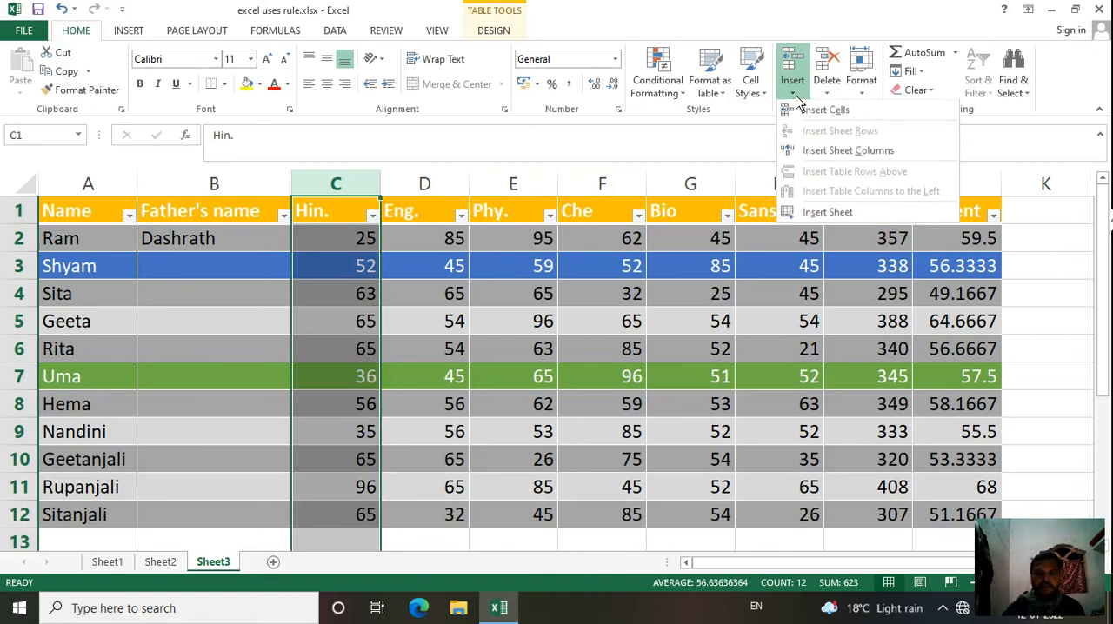
left_click(824, 152)
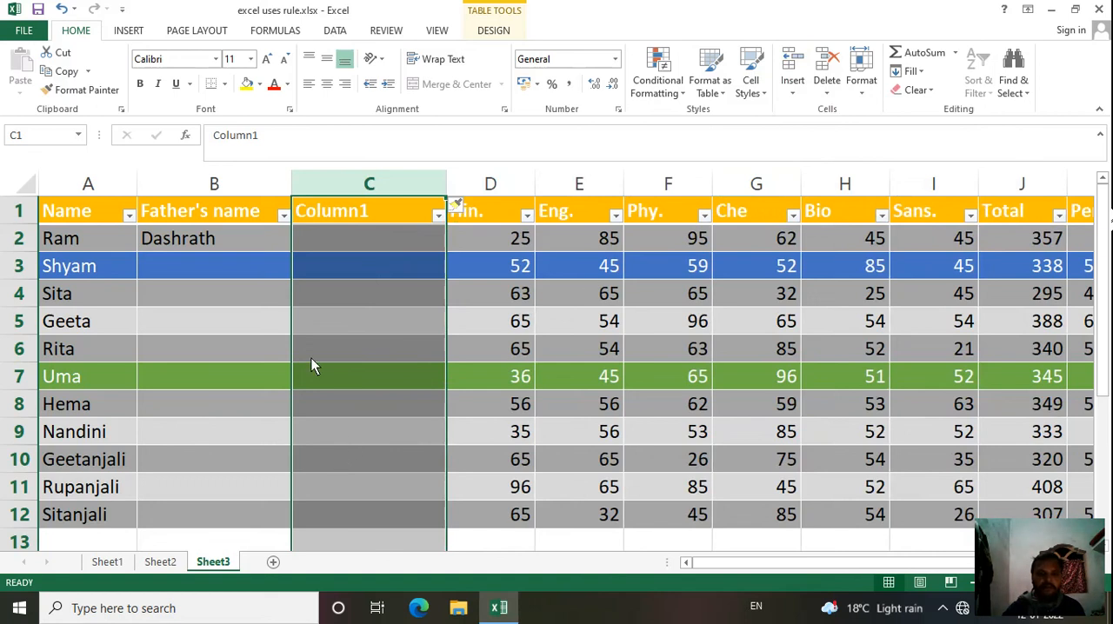
left_click(215, 339)
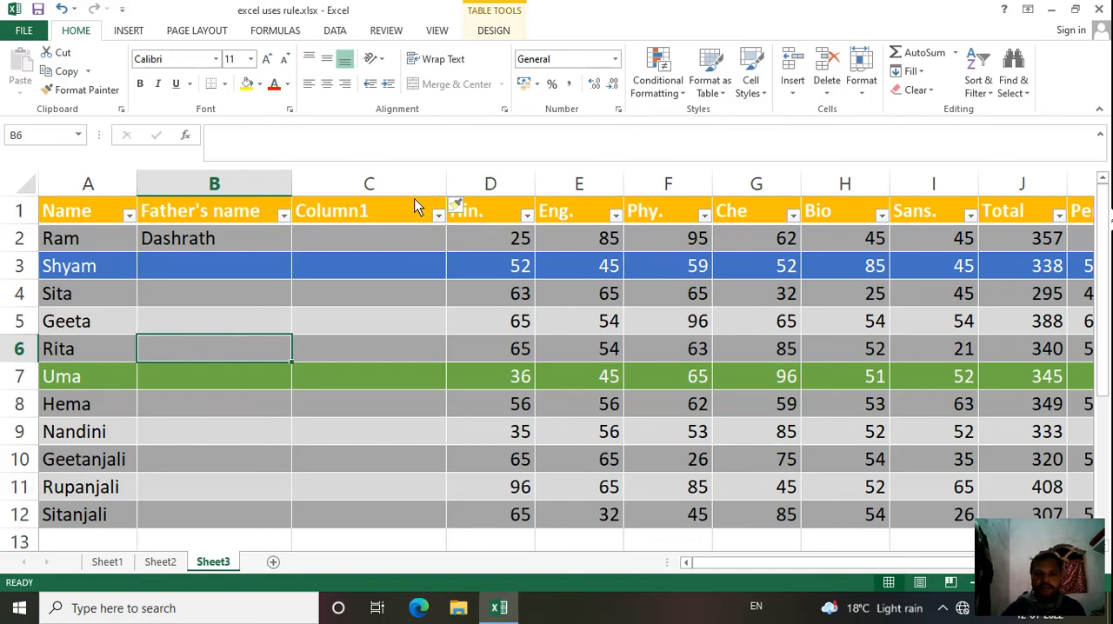
Step: Insert two blank sheet rows above the table's header row
left_click(30, 216)
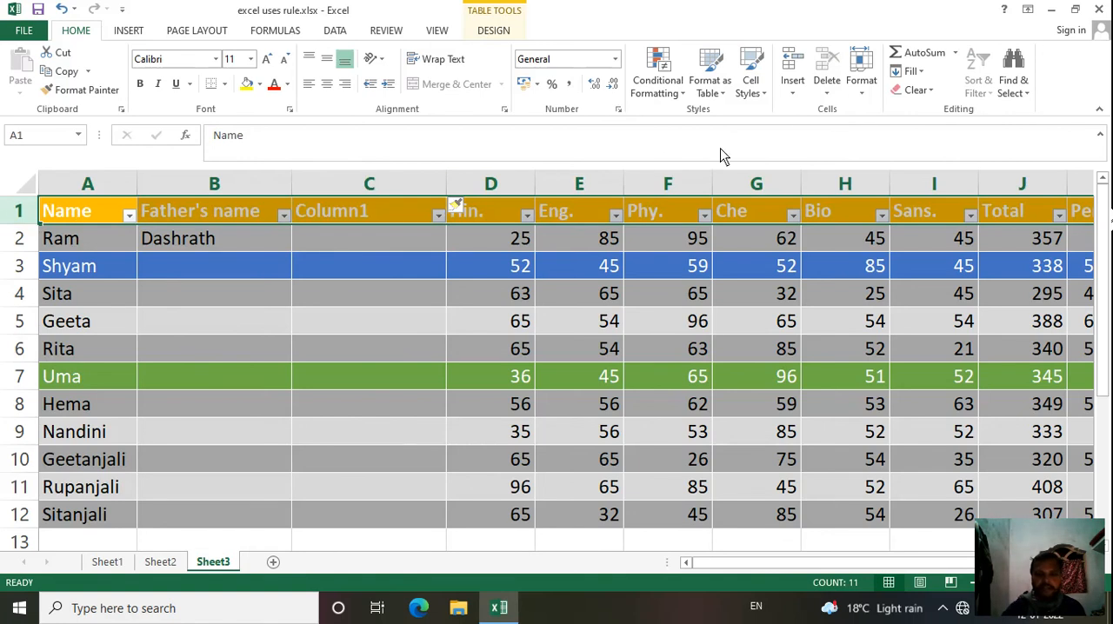
left_click(794, 97)
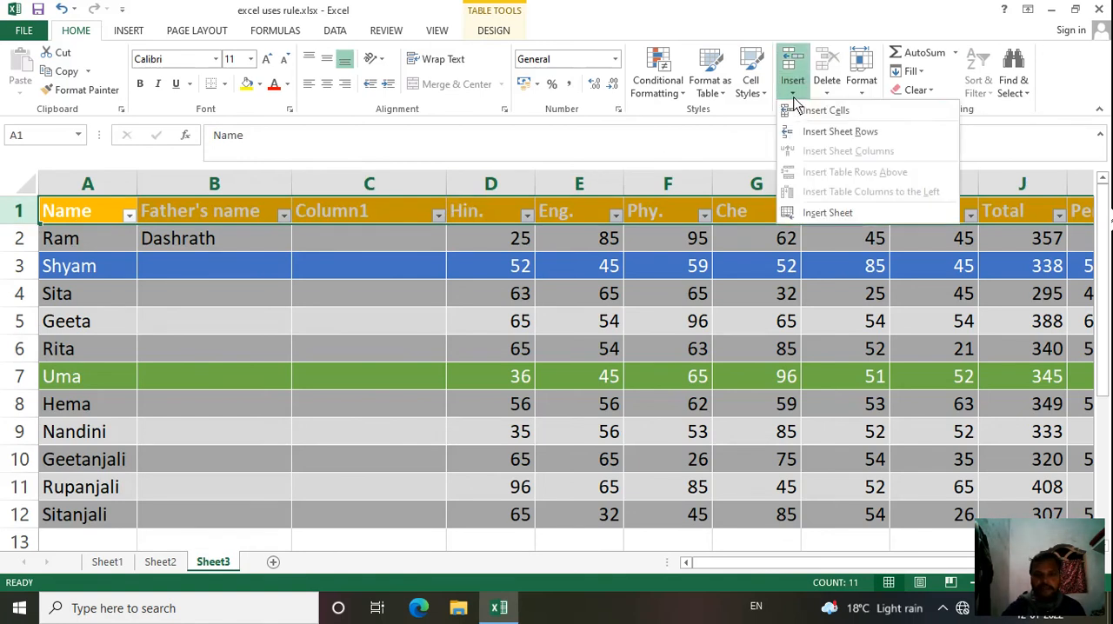
left_click(824, 132)
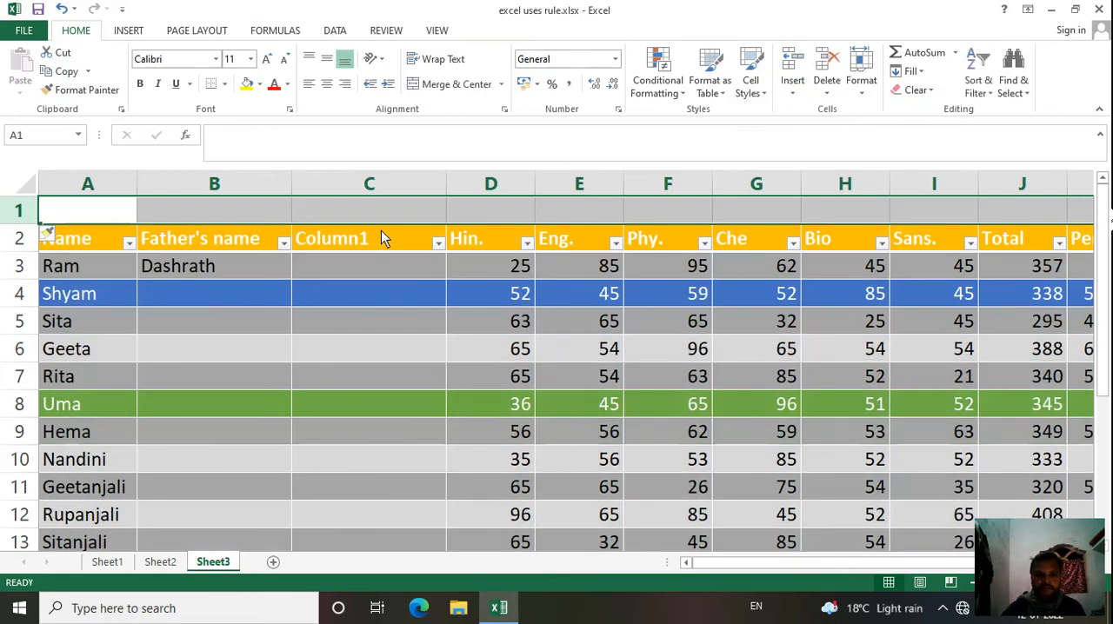
left_click(297, 357)
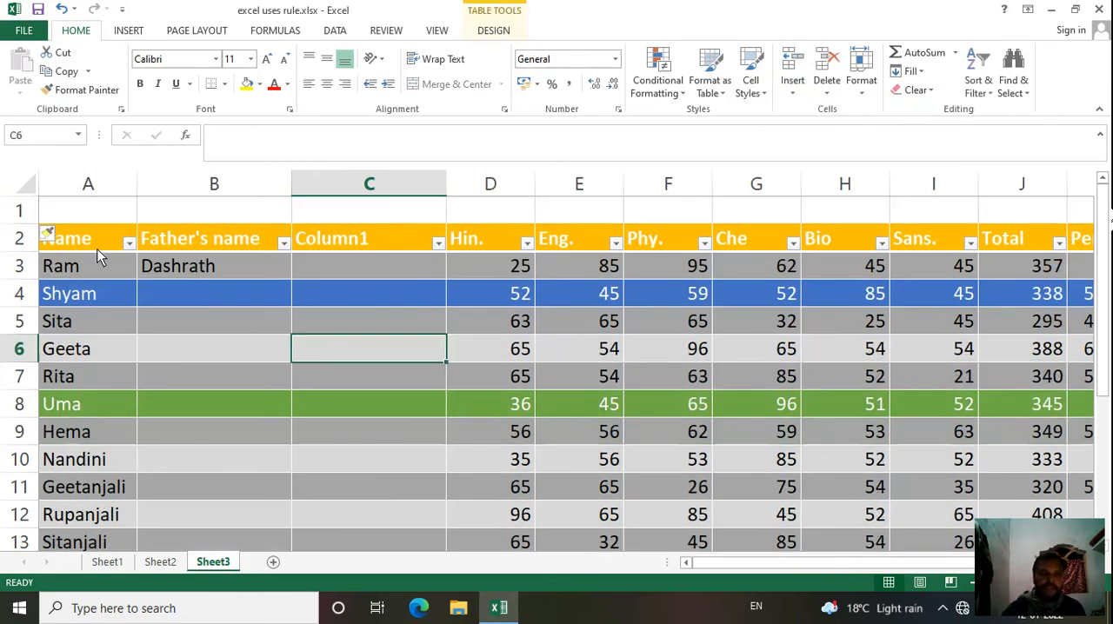
left_click(19, 211)
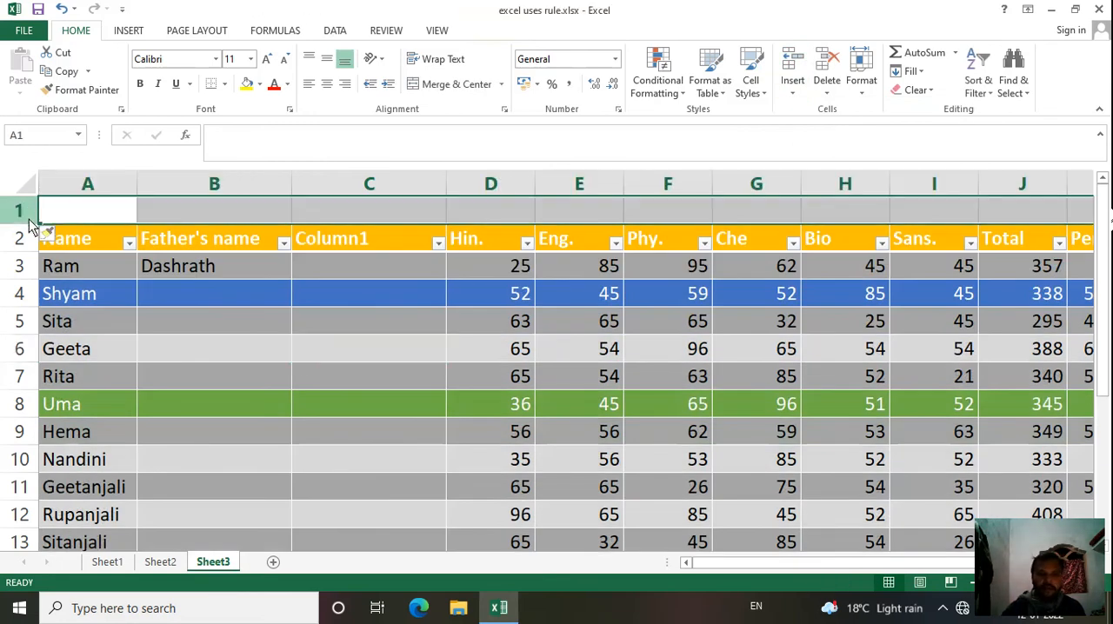
left_click(799, 92)
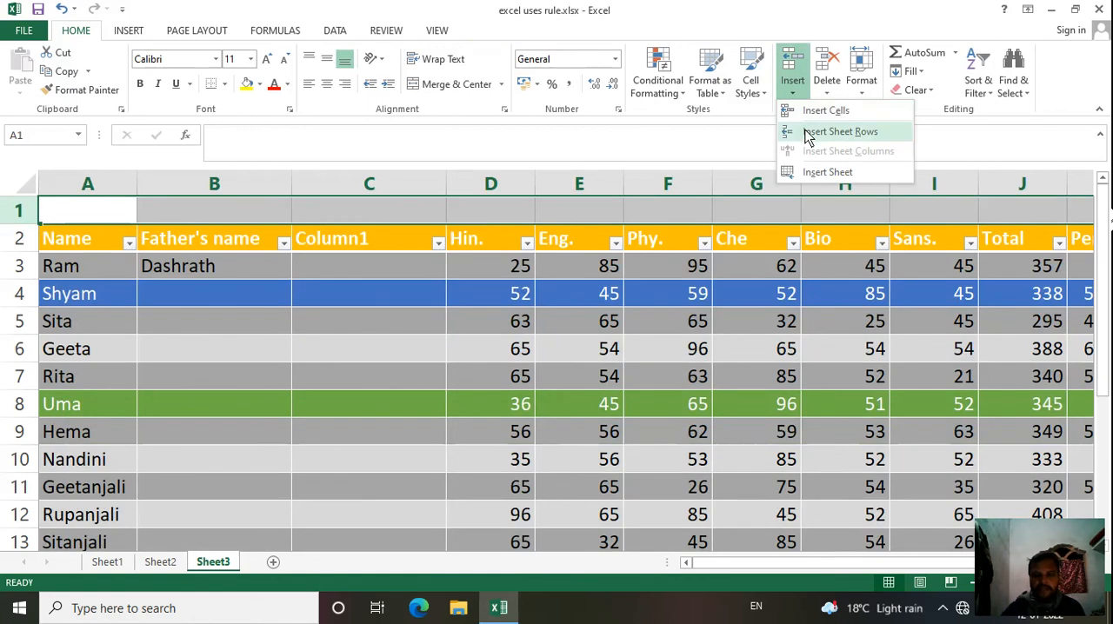
left_click(809, 133)
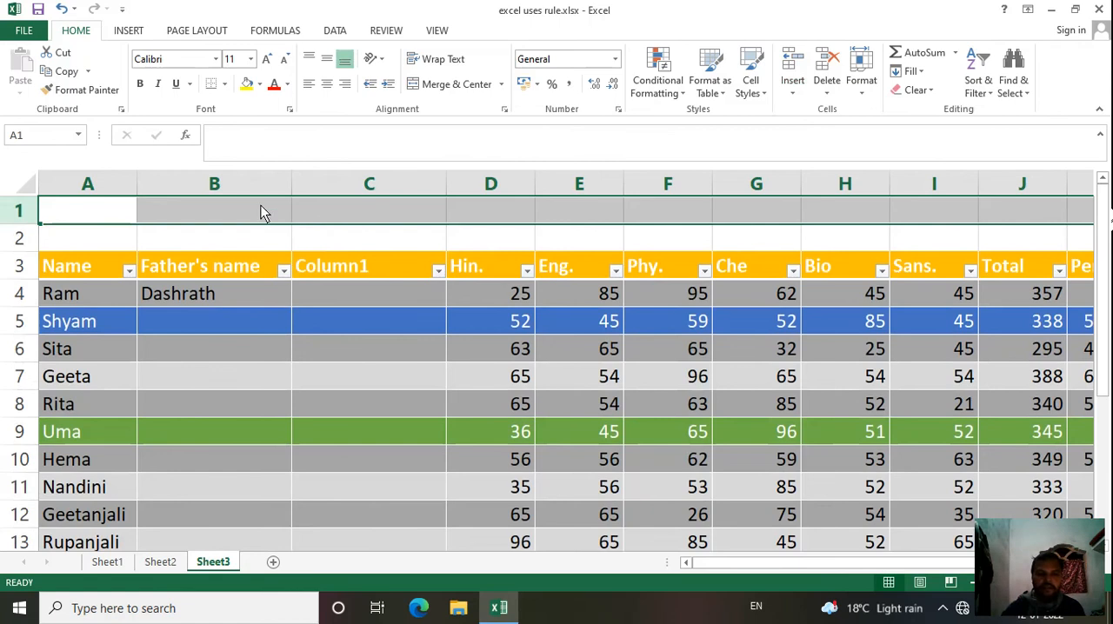
Step: Insert a new sheet column between the Name and Father's name columns
left_click(237, 189)
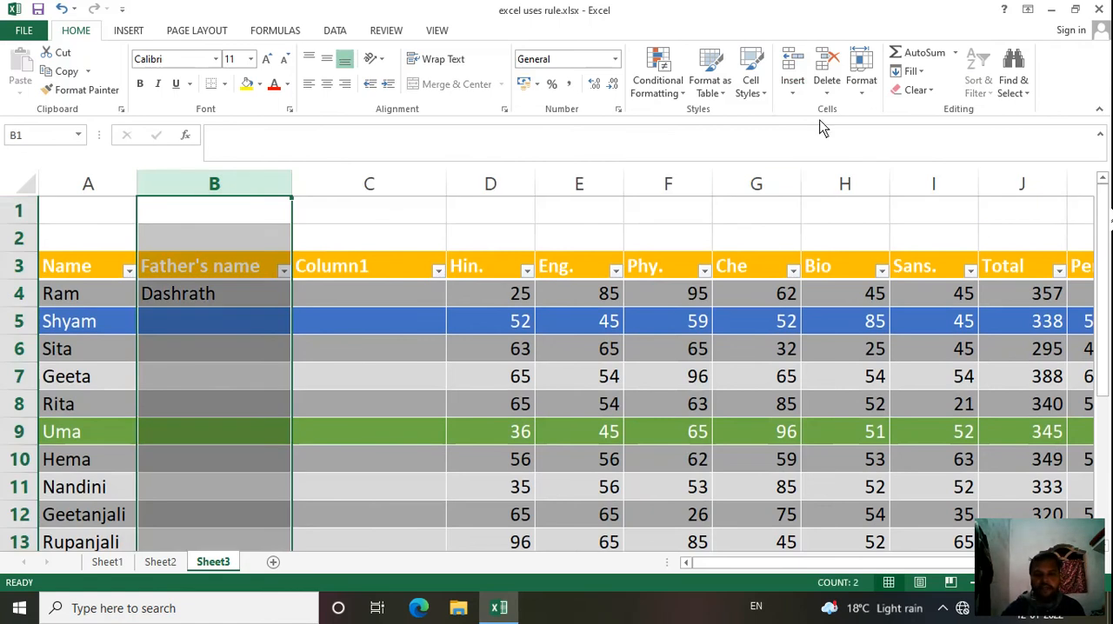
left_click(793, 94)
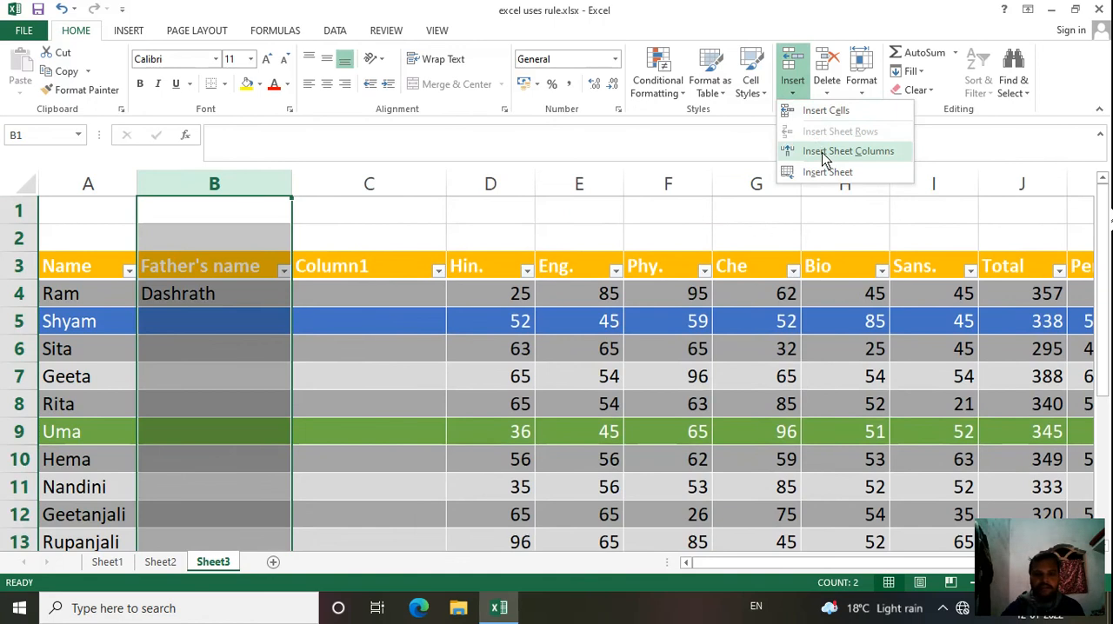
left_click(822, 152)
key("F2")
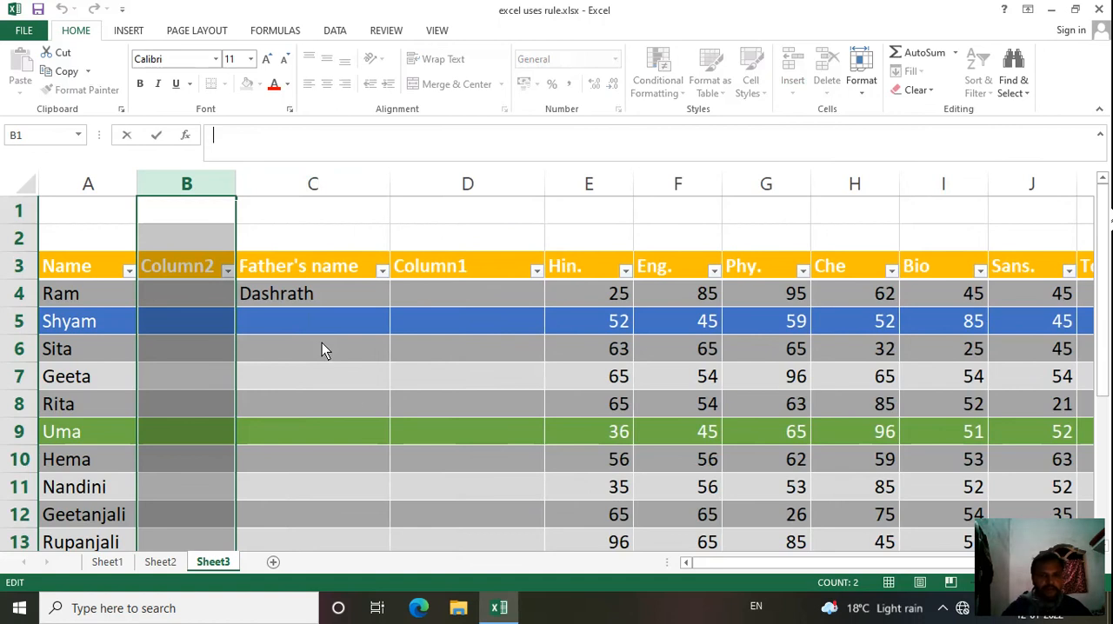
left_click(356, 388)
Step: Undo all the inserted rows and columns and the Father's name entries, so that the Hin. column directly follows Name
key("ctrl+z")
key("ctrl+z")
key("ctrl+z")
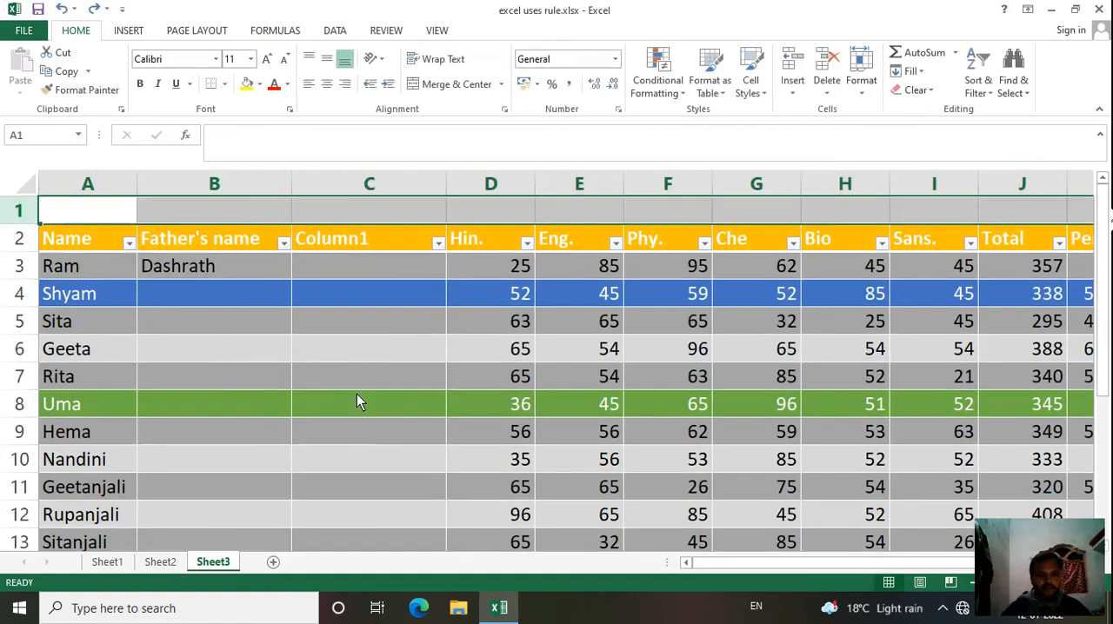
key("ctrl+z")
key("ctrl+z")
key("ctrl+z")
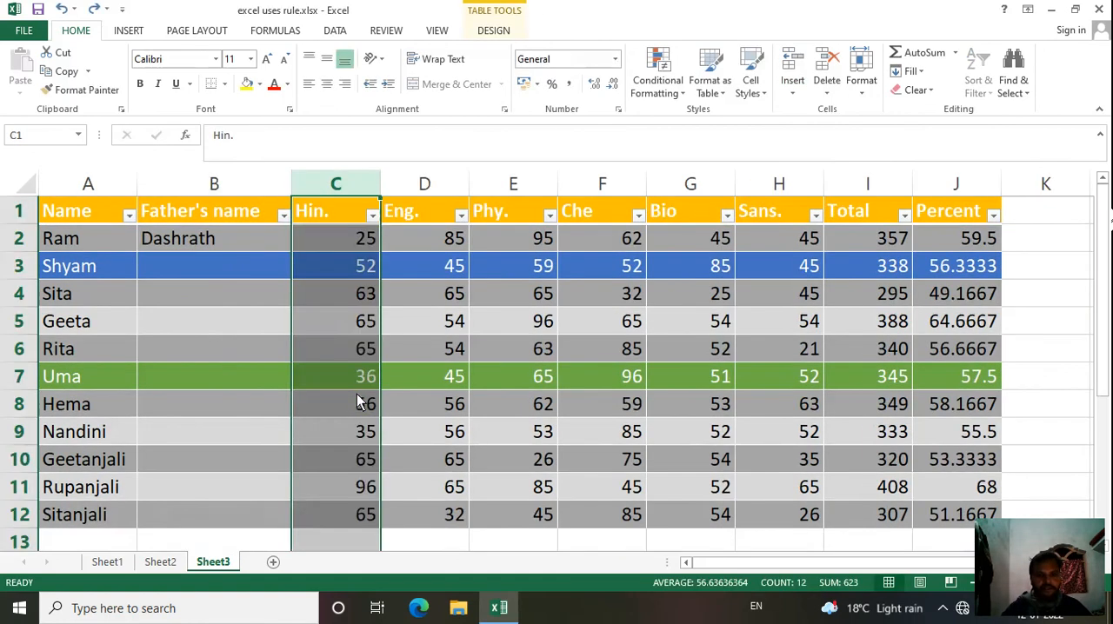
key("ctrl+z")
key("ctrl+z")
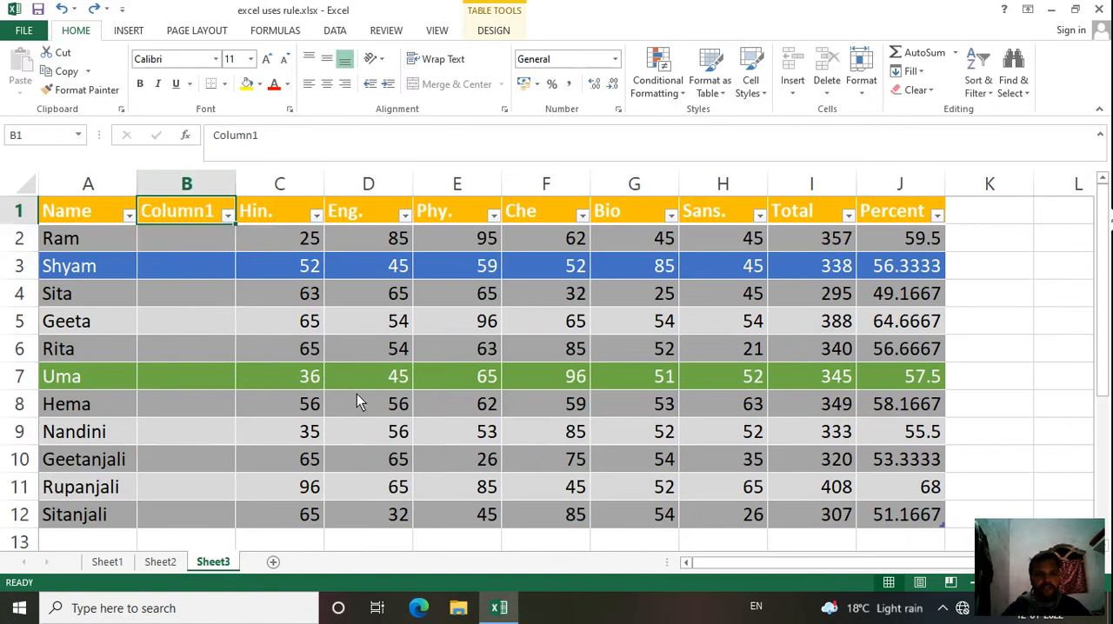
left_click(355, 388)
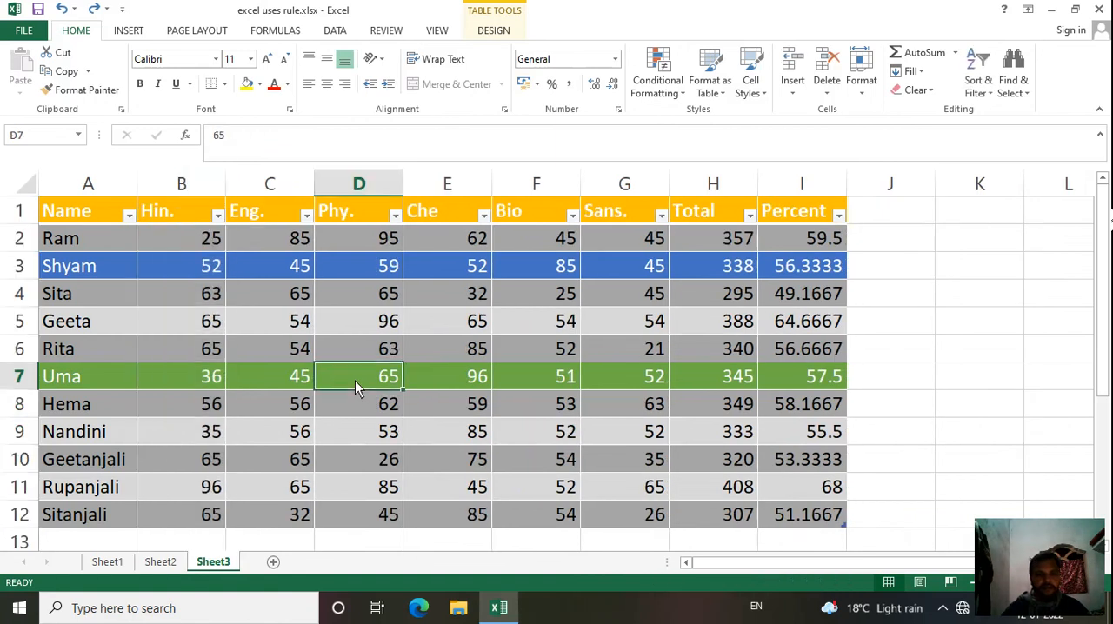
left_click(792, 92)
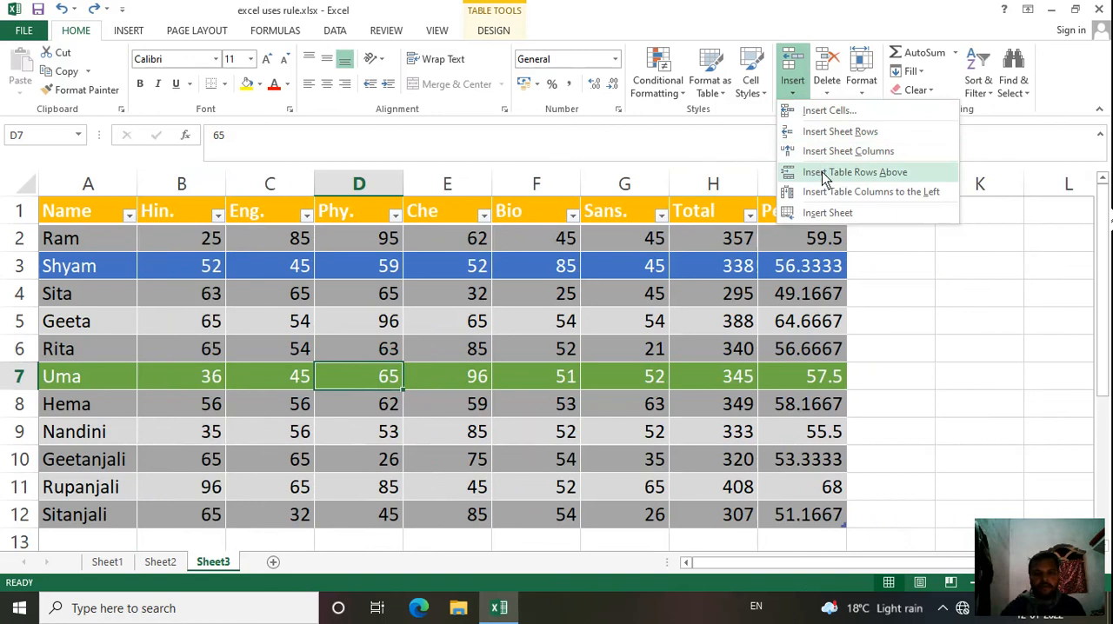
left_click(898, 280)
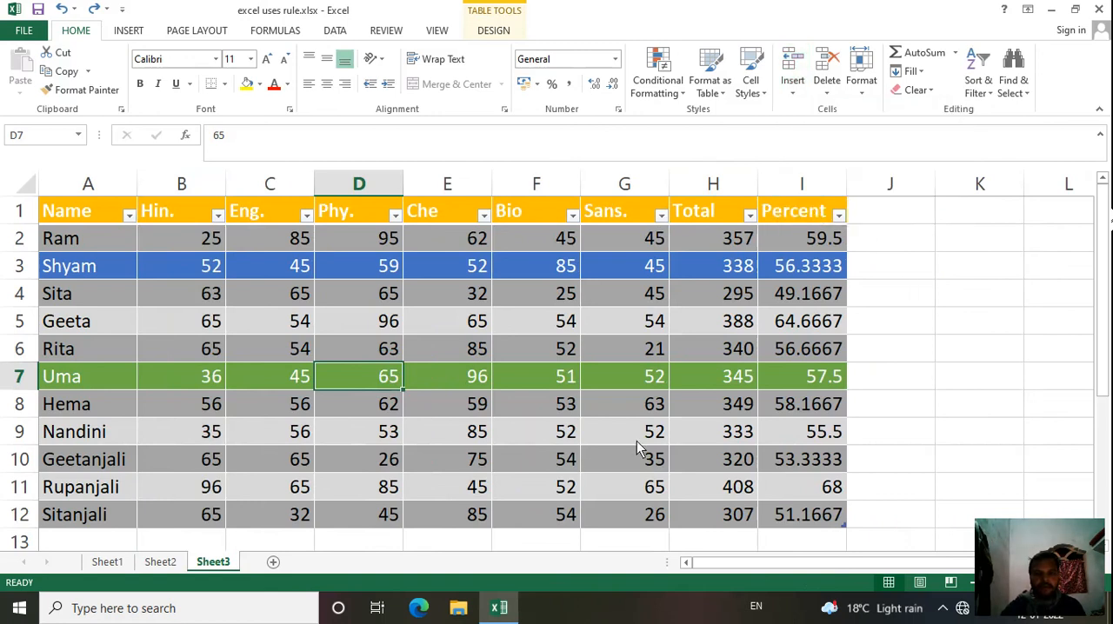
left_click(873, 357)
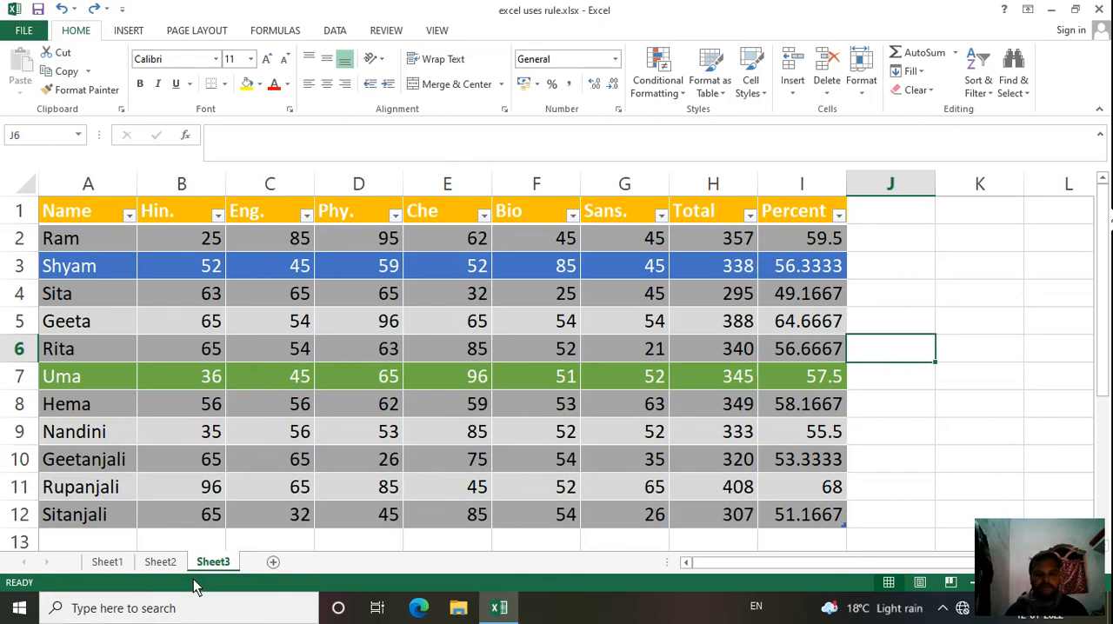
Step: View Sheet1 and Sheet2, and return to the marks table on Sheet3
left_click(116, 564)
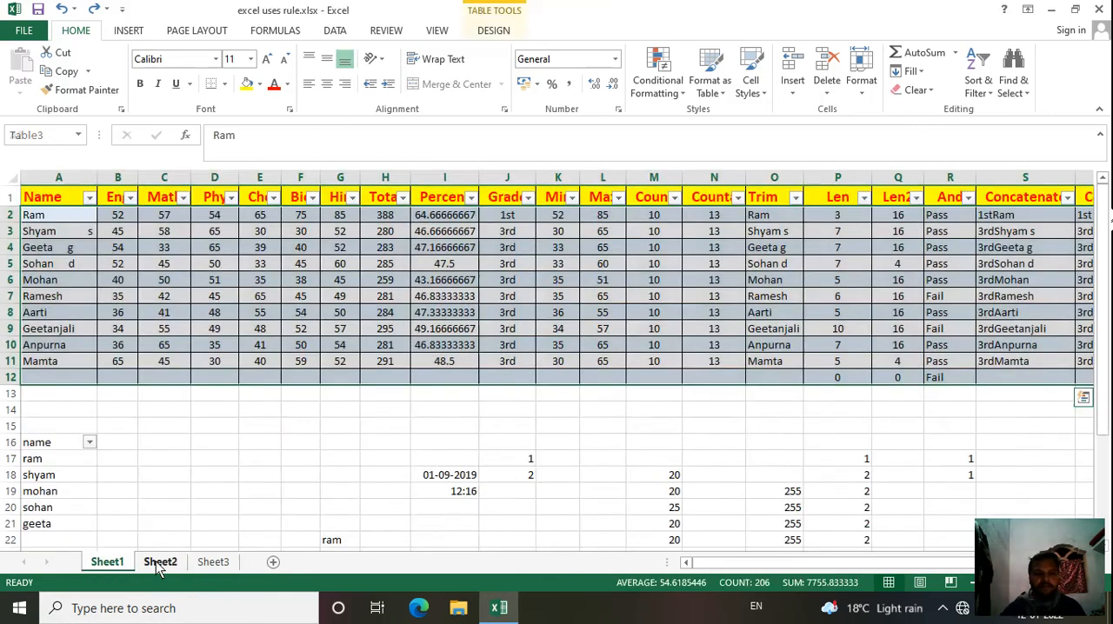
left_click(163, 564)
left_click(209, 562)
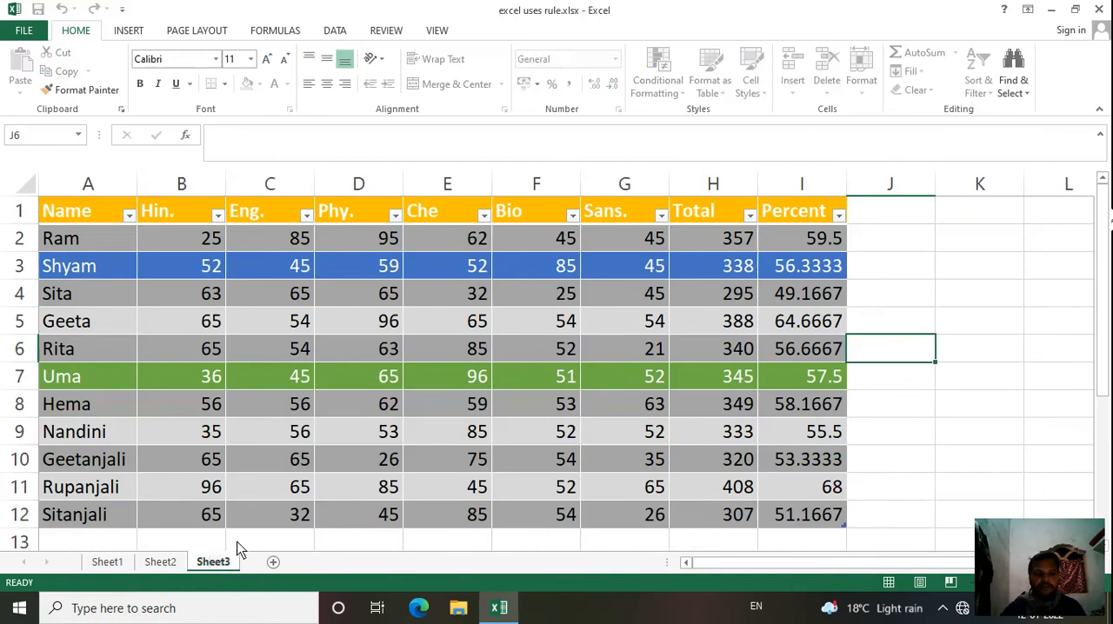
left_click(285, 541)
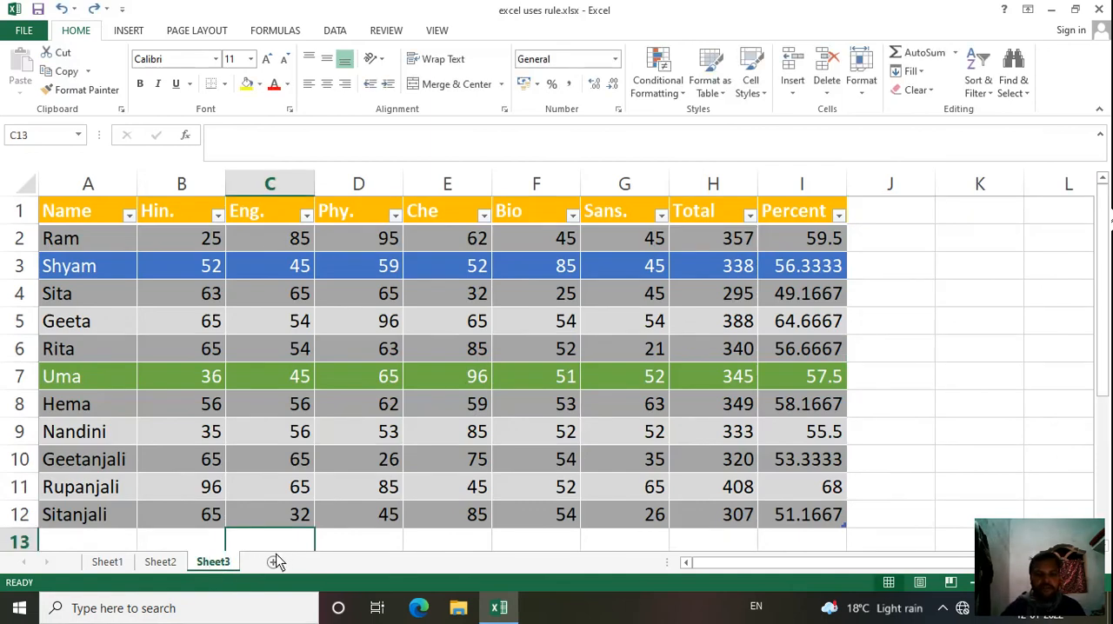
left_click(160, 562)
left_click(213, 562)
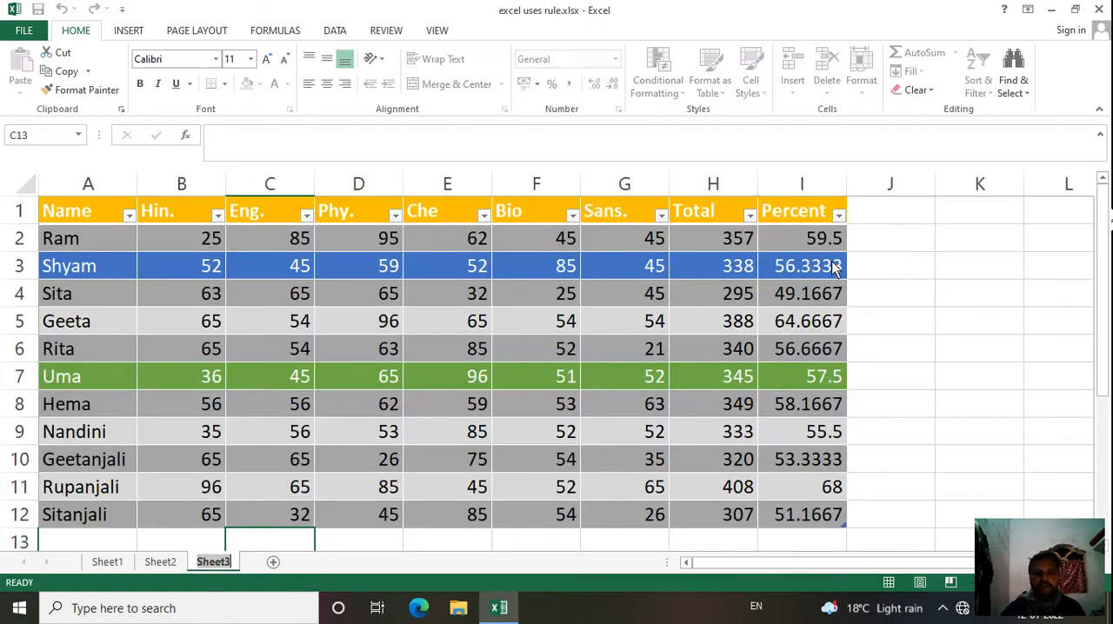
left_click(885, 300)
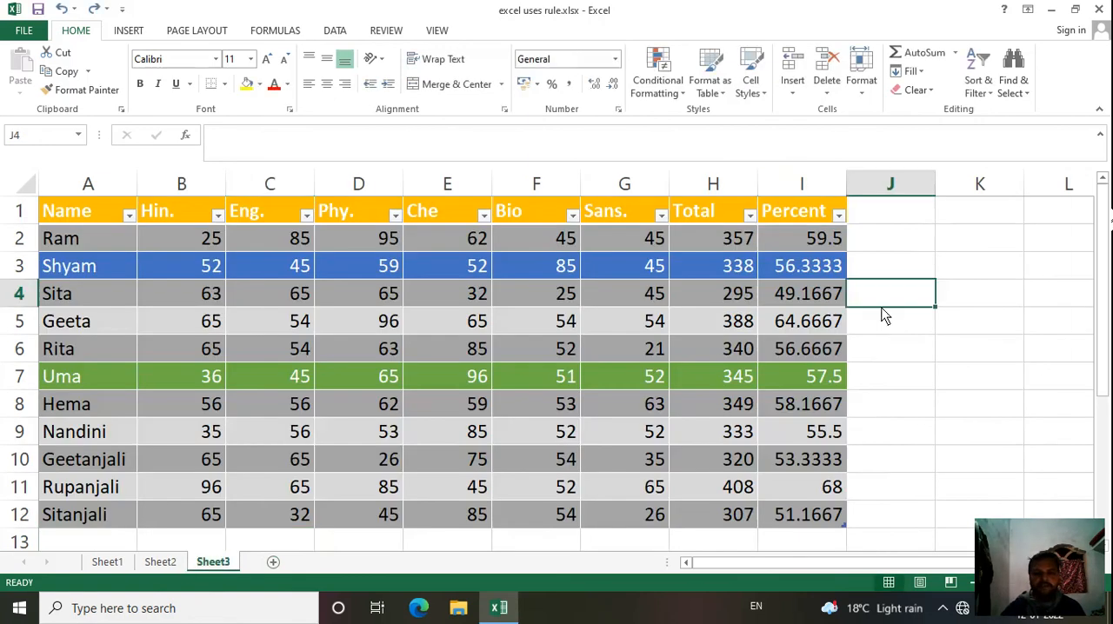
left_click(529, 544)
left_click(430, 542)
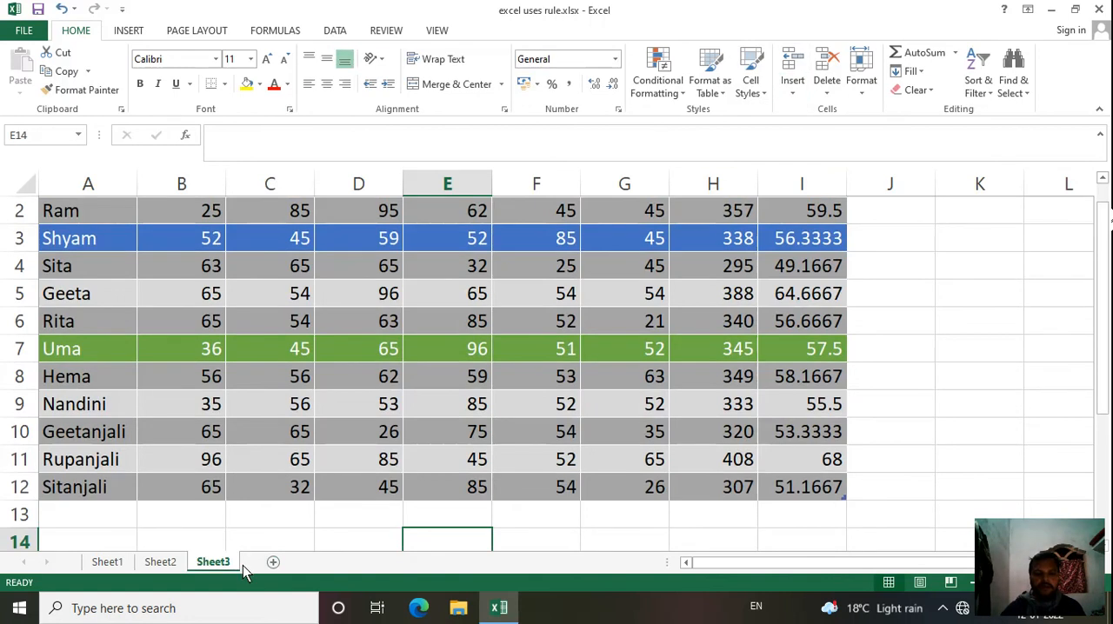
Step: Insert a new worksheet before Sheet3, view it, and return to the marks table on Sheet3
left_click(796, 89)
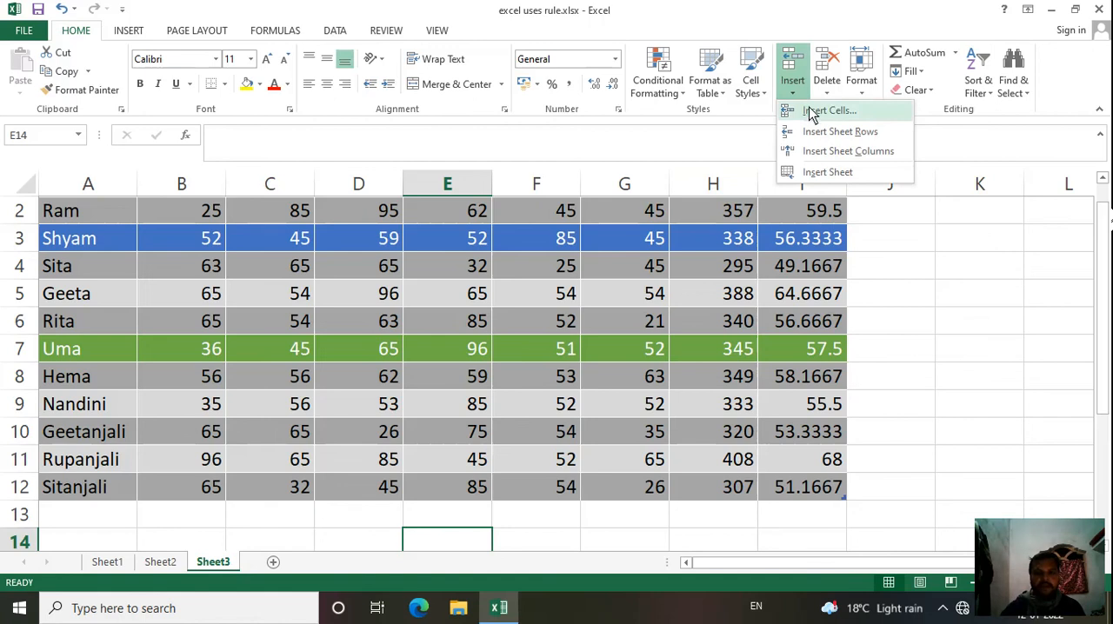
left_click(827, 173)
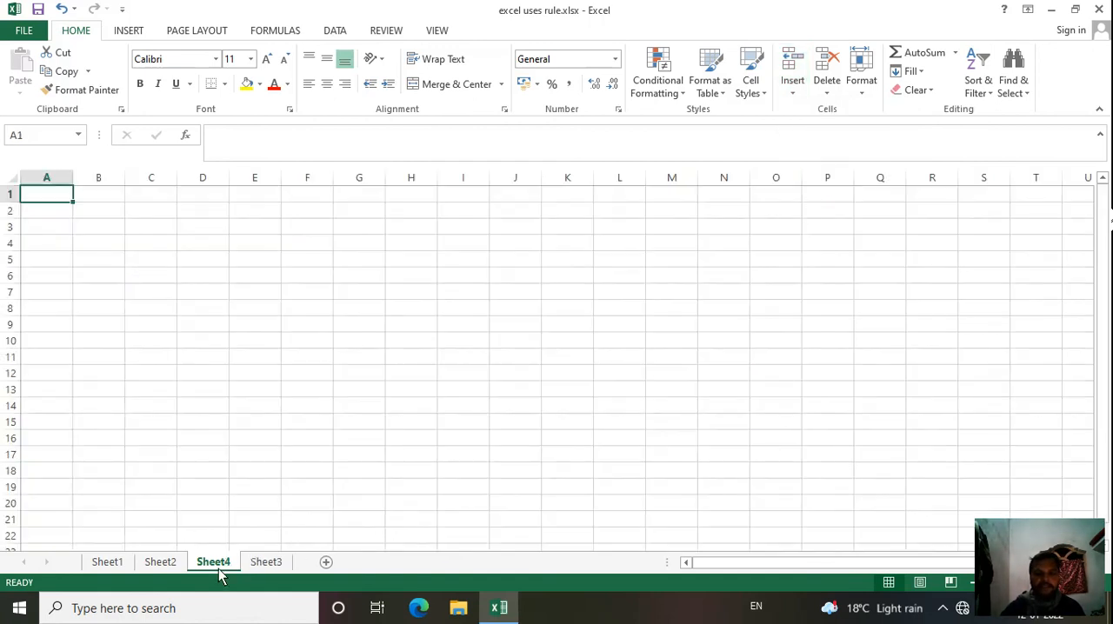
left_click(260, 564)
left_click(202, 566)
left_click(257, 561)
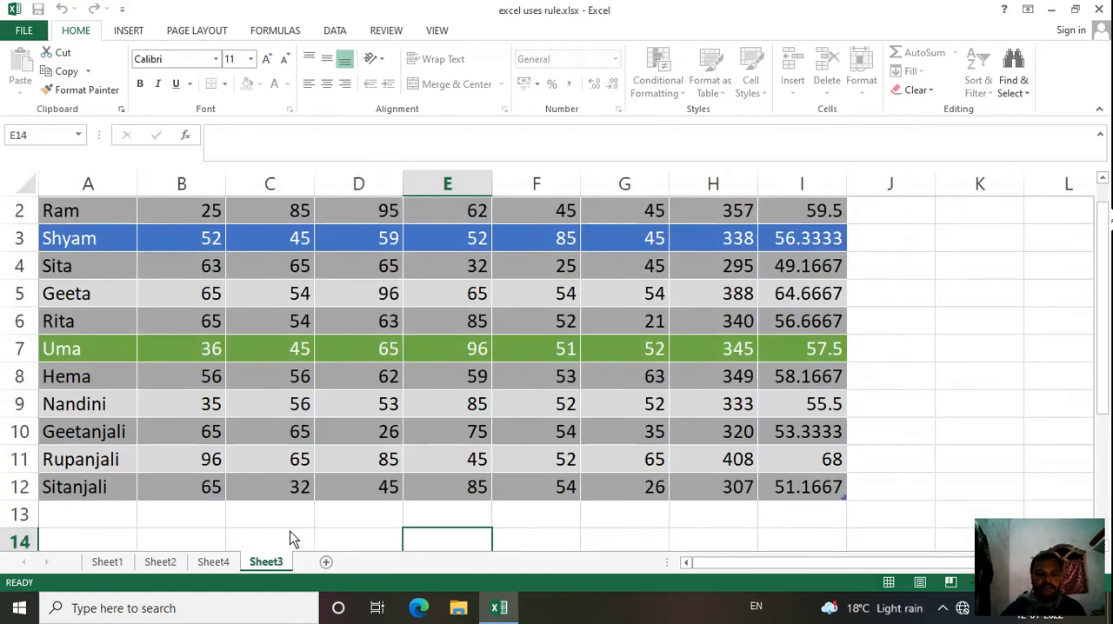
left_click(291, 535)
left_click(208, 566)
left_click(270, 563)
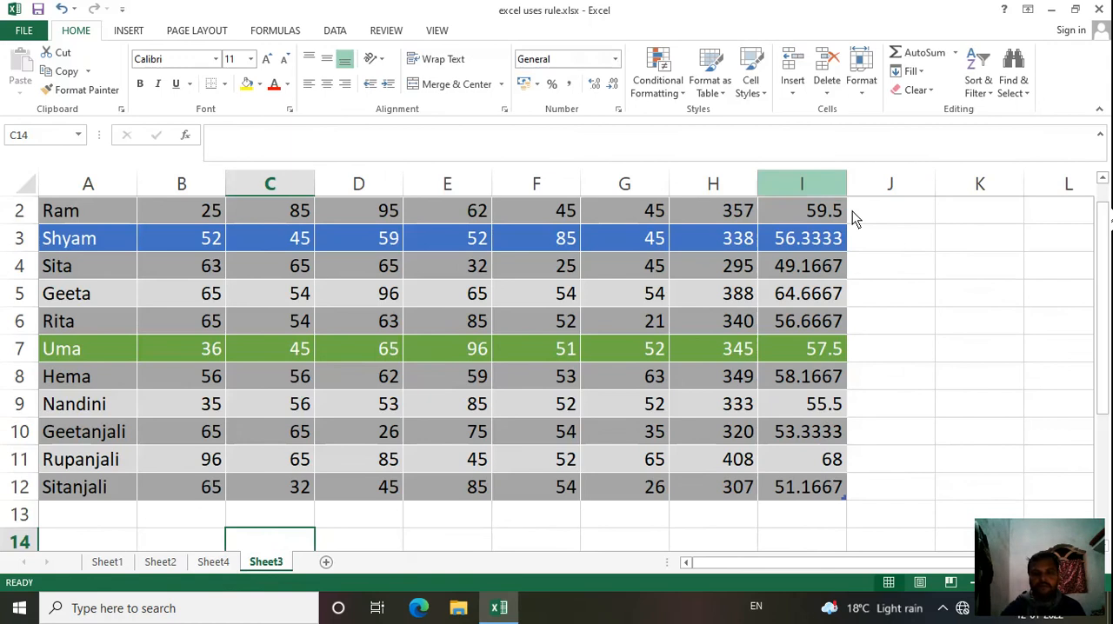
left_click(908, 276)
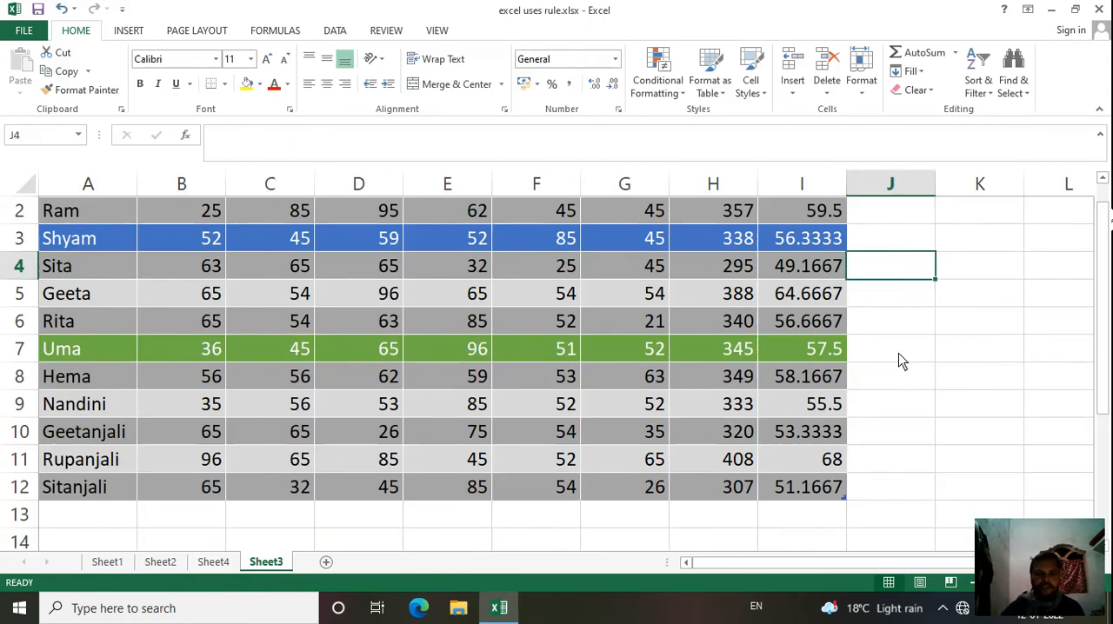
left_click(800, 93)
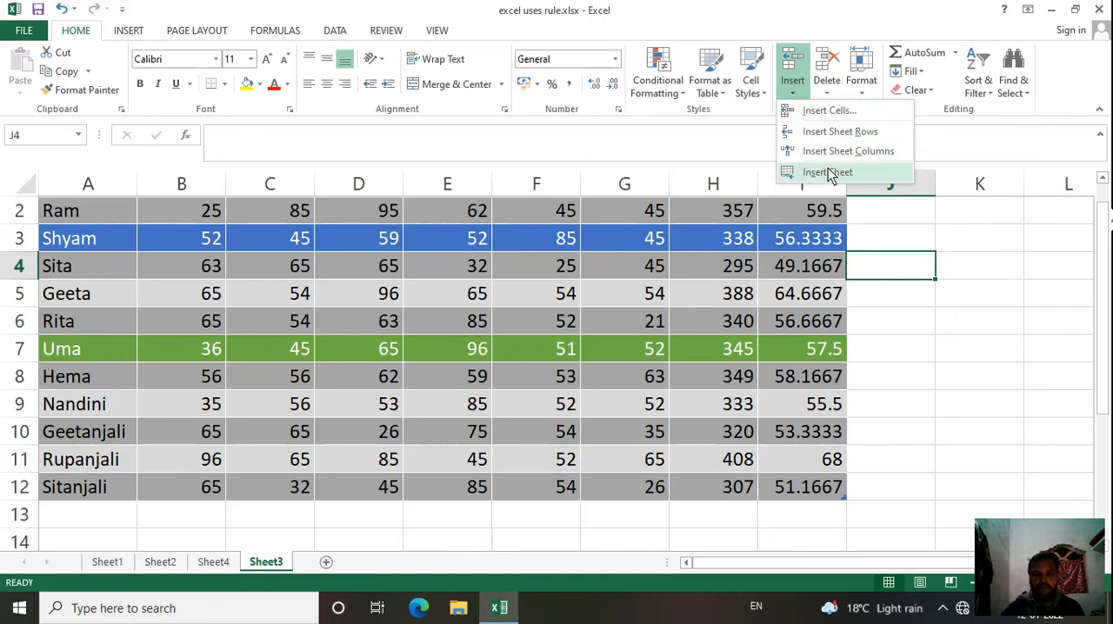
left_click(900, 366)
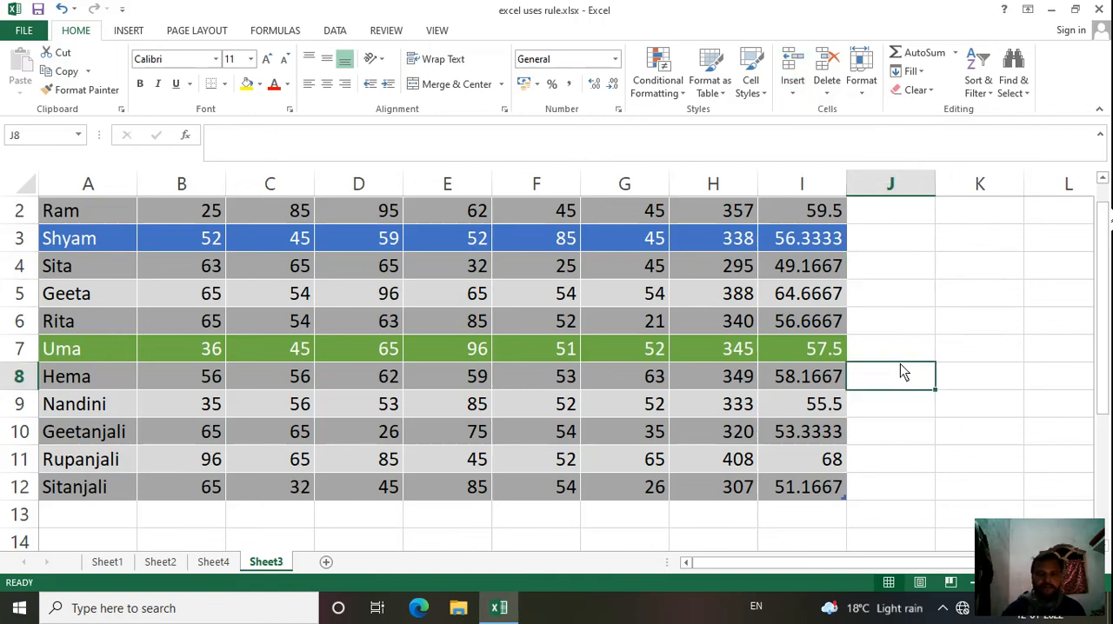
Step: Add ten new blank worksheets, Sheet5 to Sheet14, after Sheet3
left_click(326, 562)
left_click(378, 562)
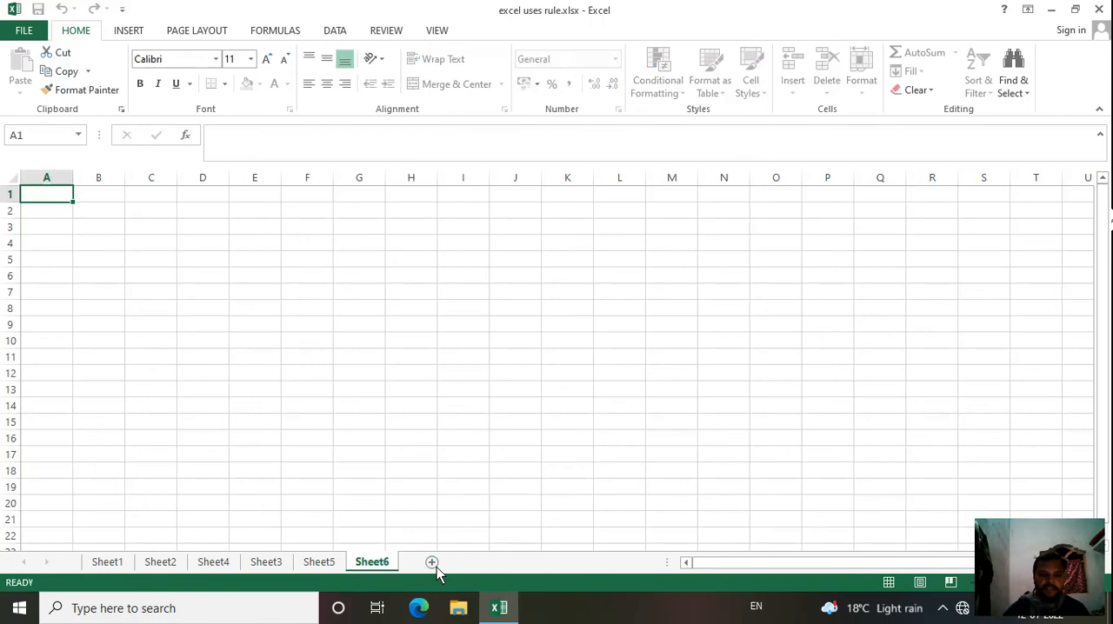
left_click(433, 563)
left_click(483, 562)
left_click(530, 563)
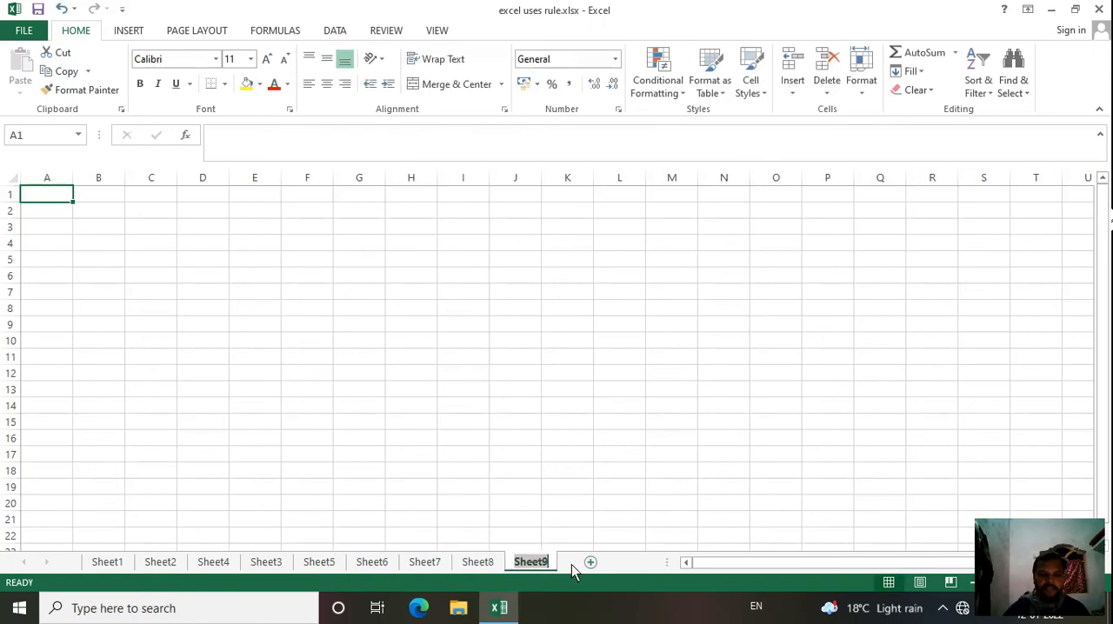
left_click(589, 563)
left_click(598, 564)
left_click(598, 563)
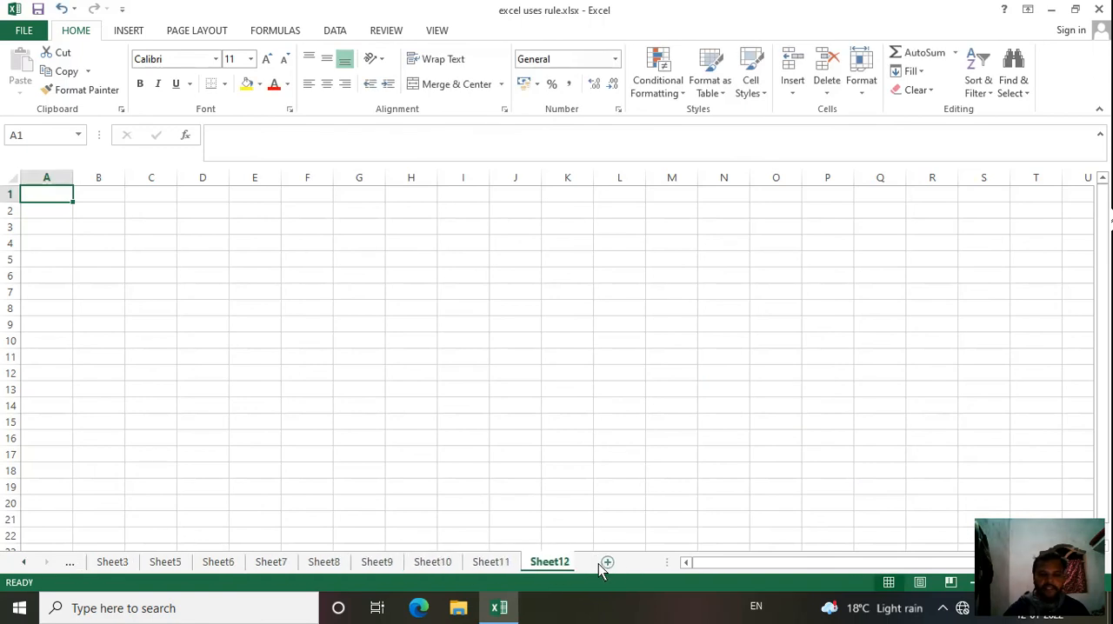
left_click(598, 563)
left_click(612, 564)
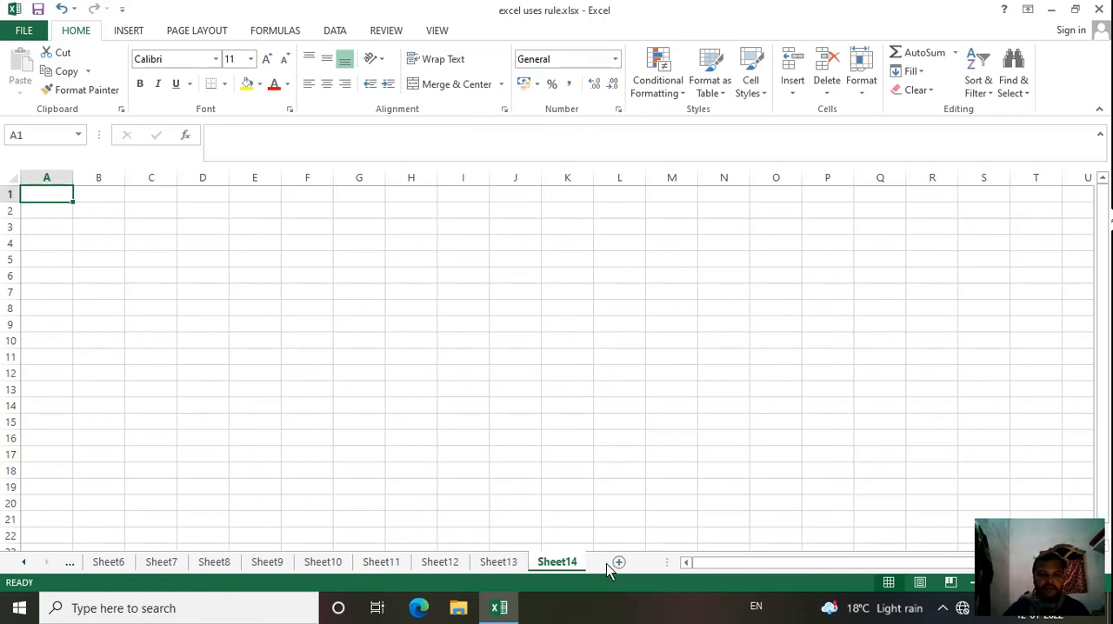
Step: View the added blank sheets one by one from Sheet13 back to Sheet6, and return to the marks table on Sheet3
left_click(513, 564)
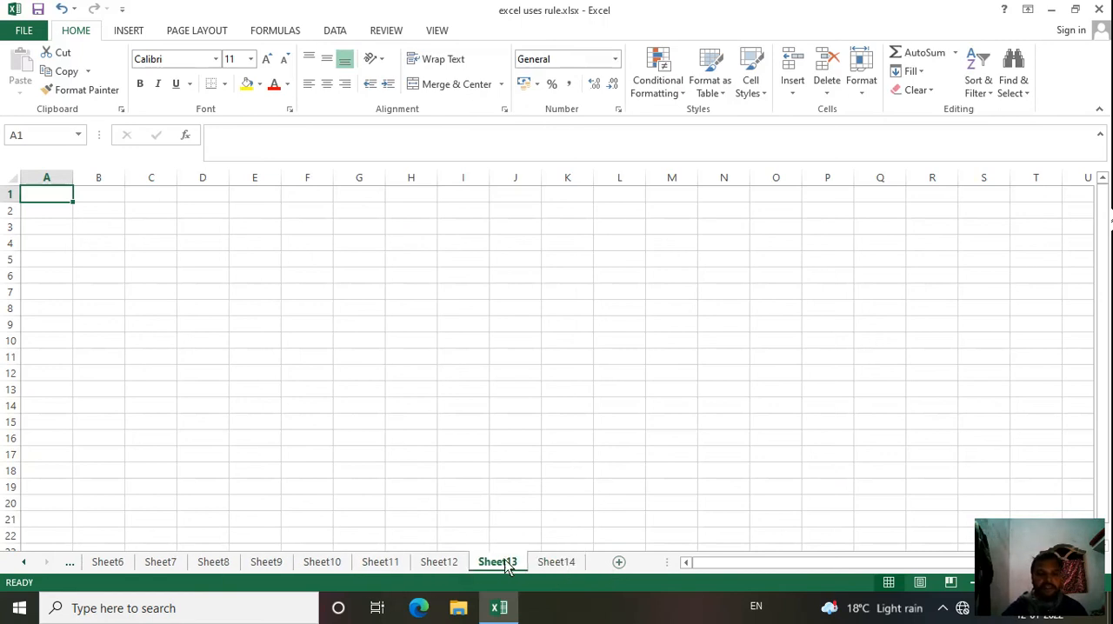
left_click(439, 563)
left_click(384, 565)
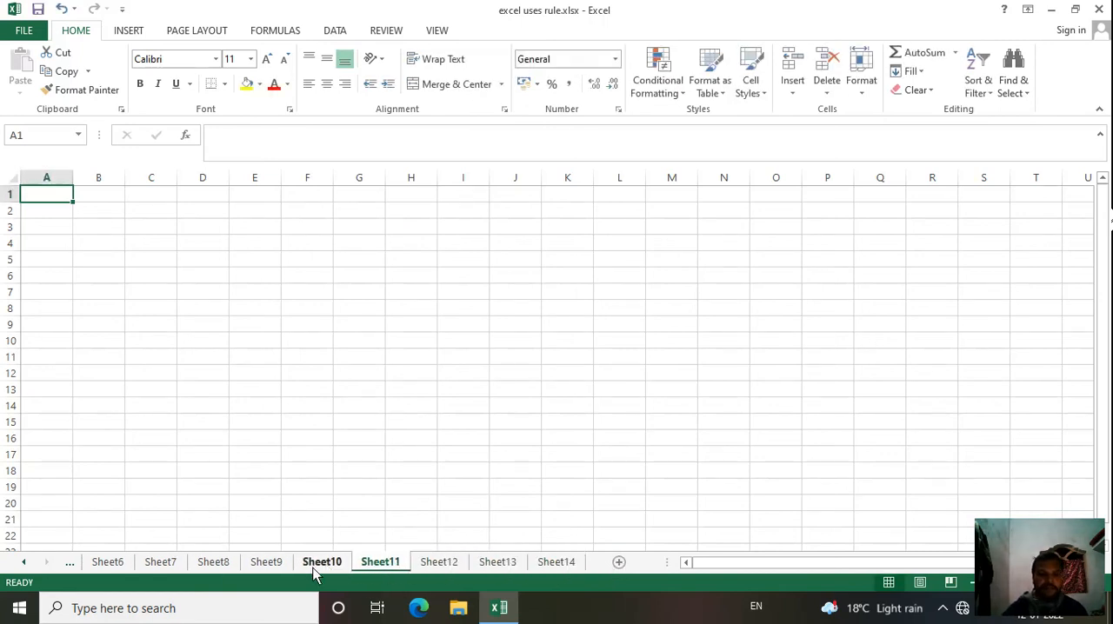
left_click(320, 564)
left_click(266, 563)
left_click(217, 564)
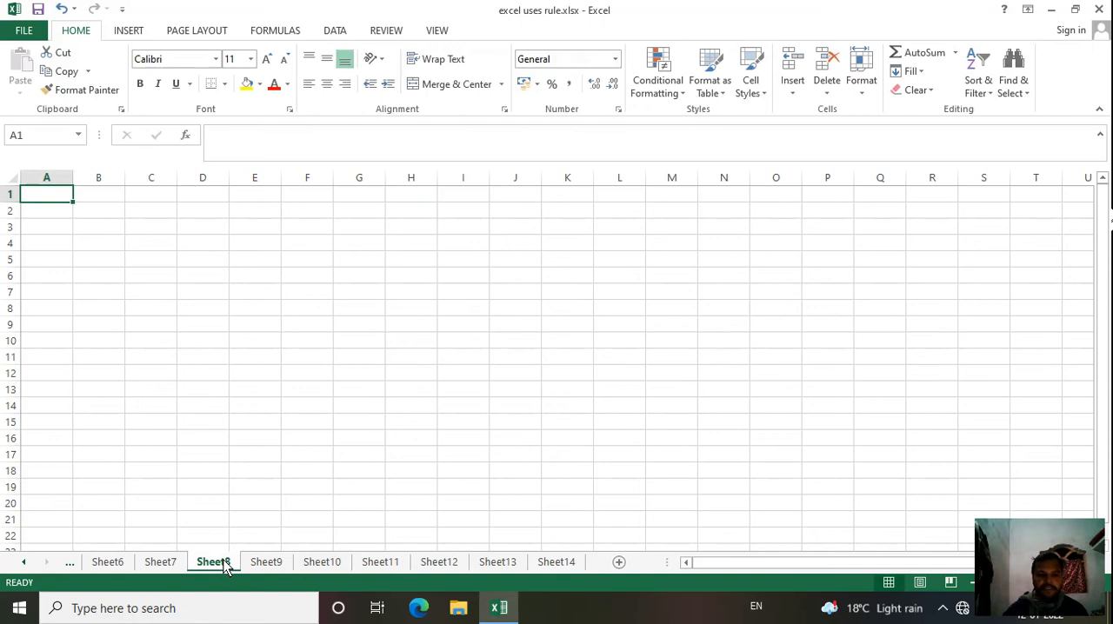
left_click(161, 564)
left_click(108, 563)
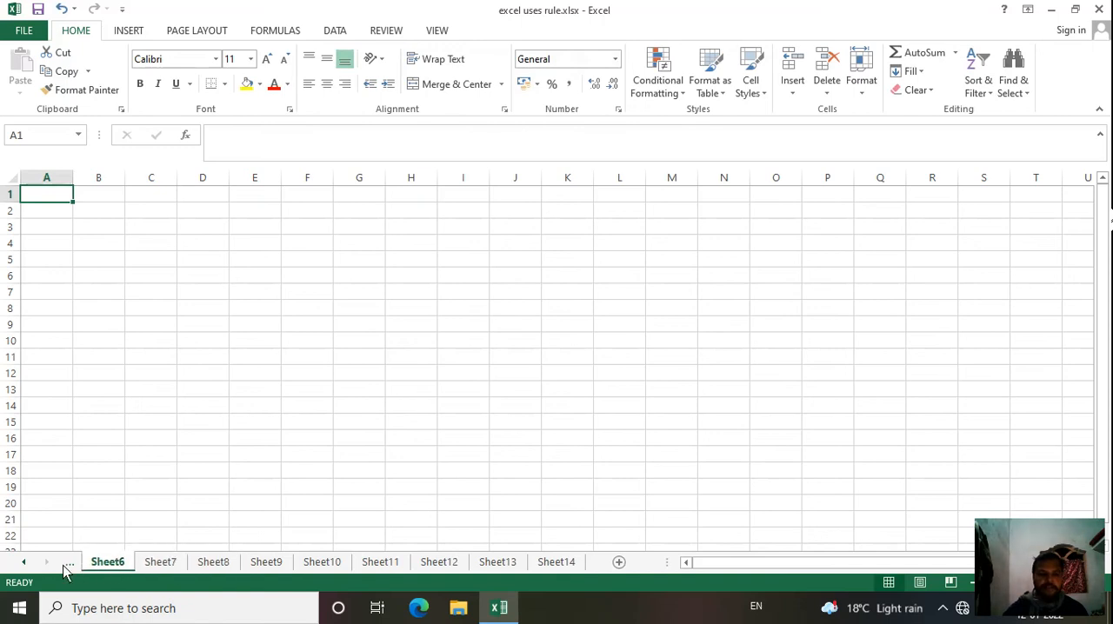
left_click(68, 563)
left_click(69, 564)
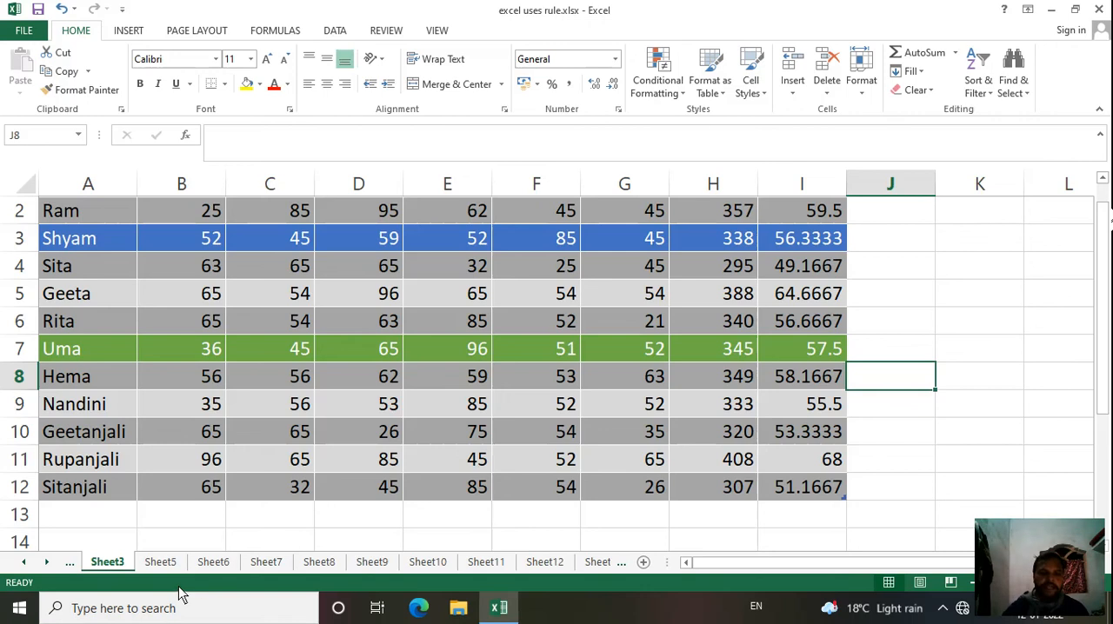
Step: Rename the marks table's sheet, Sheet3, as Result
right_click(108, 565)
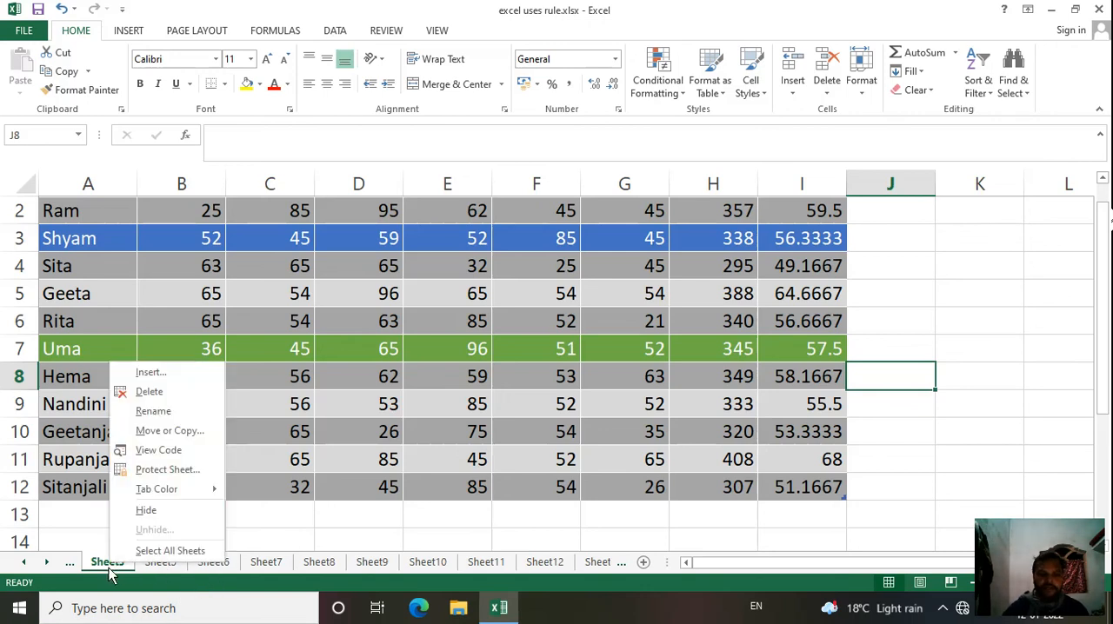
left_click(148, 417)
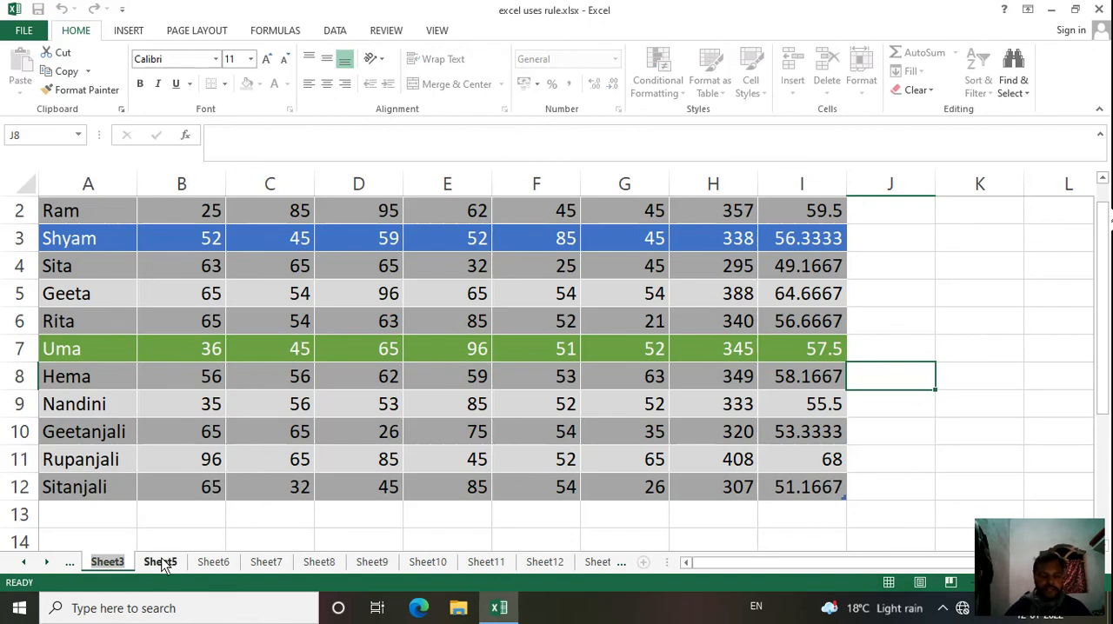
type("Result")
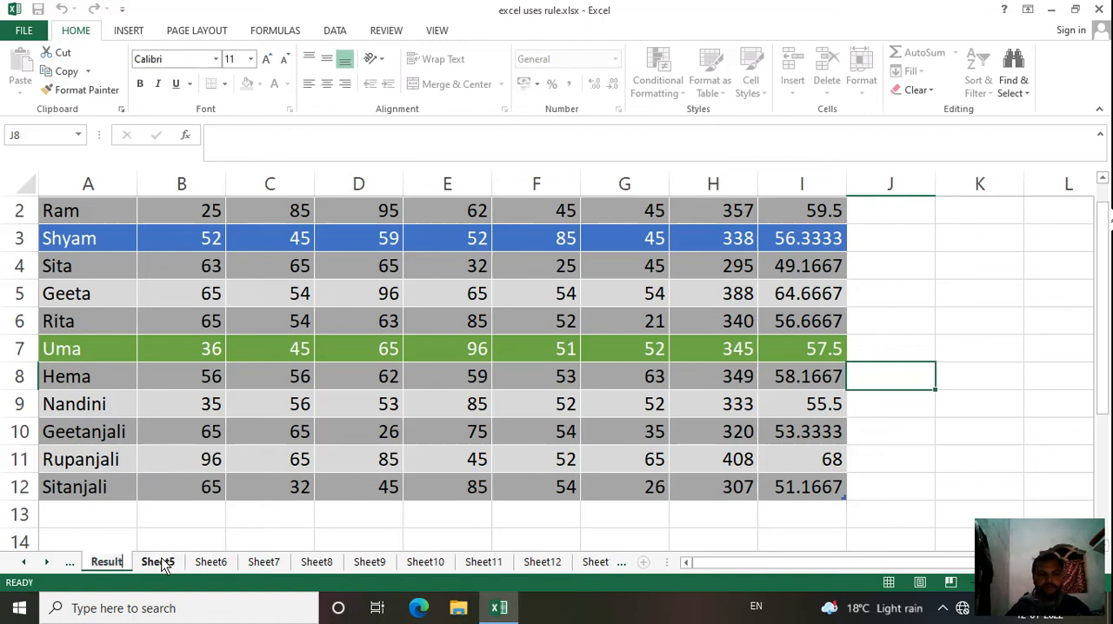
left_click(154, 543)
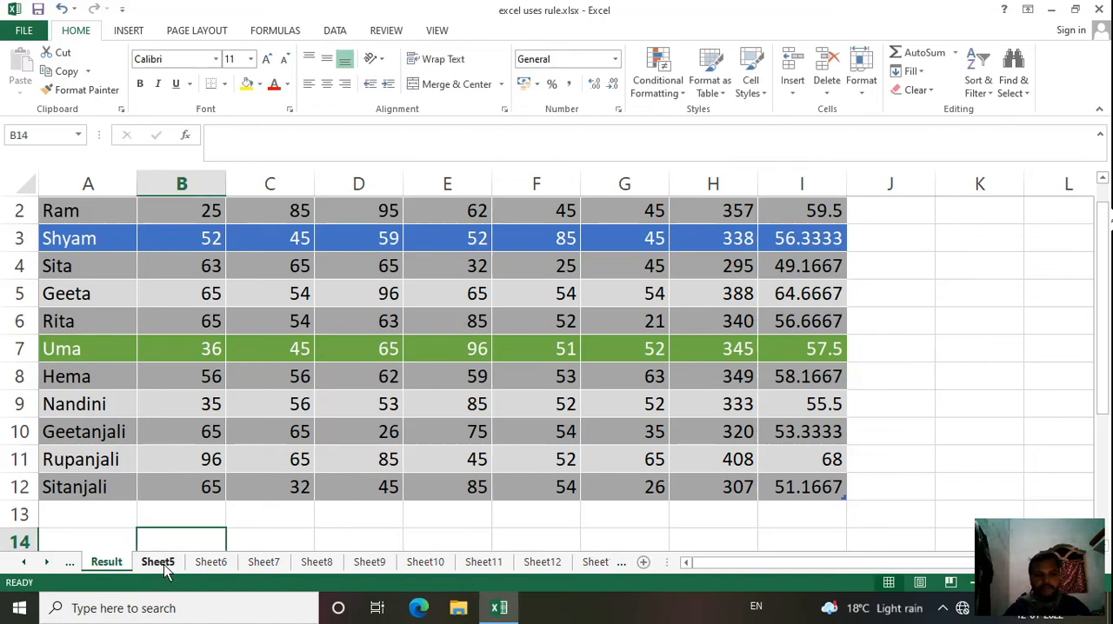
Step: Rename the blank worksheet Sheet5 as Passed
left_click(158, 562)
right_click(166, 568)
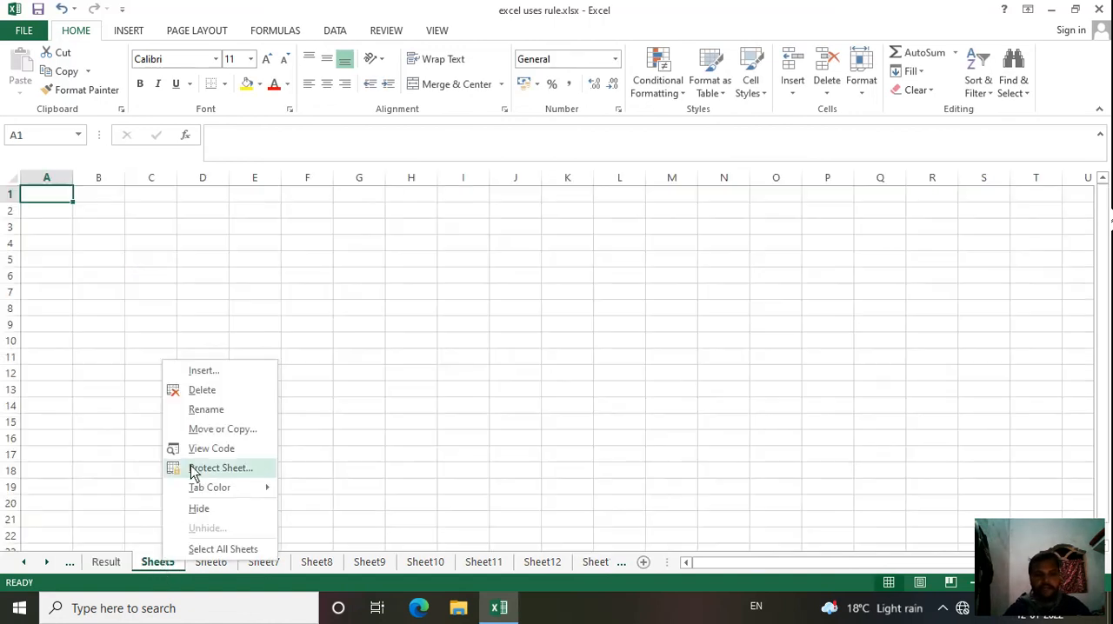
left_click(205, 410)
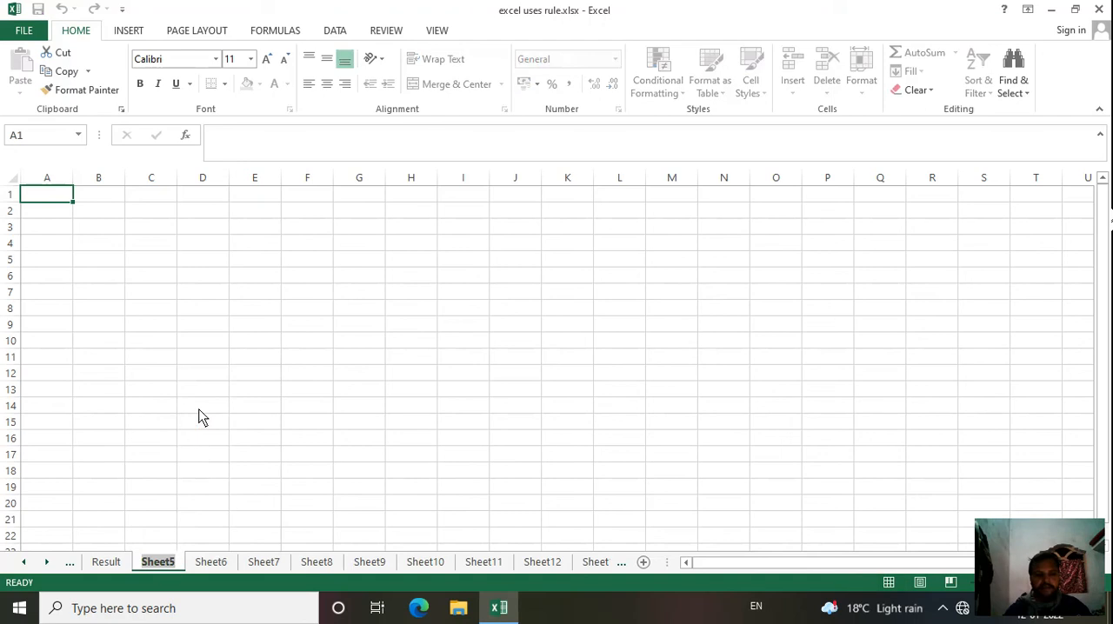
type("Pa")
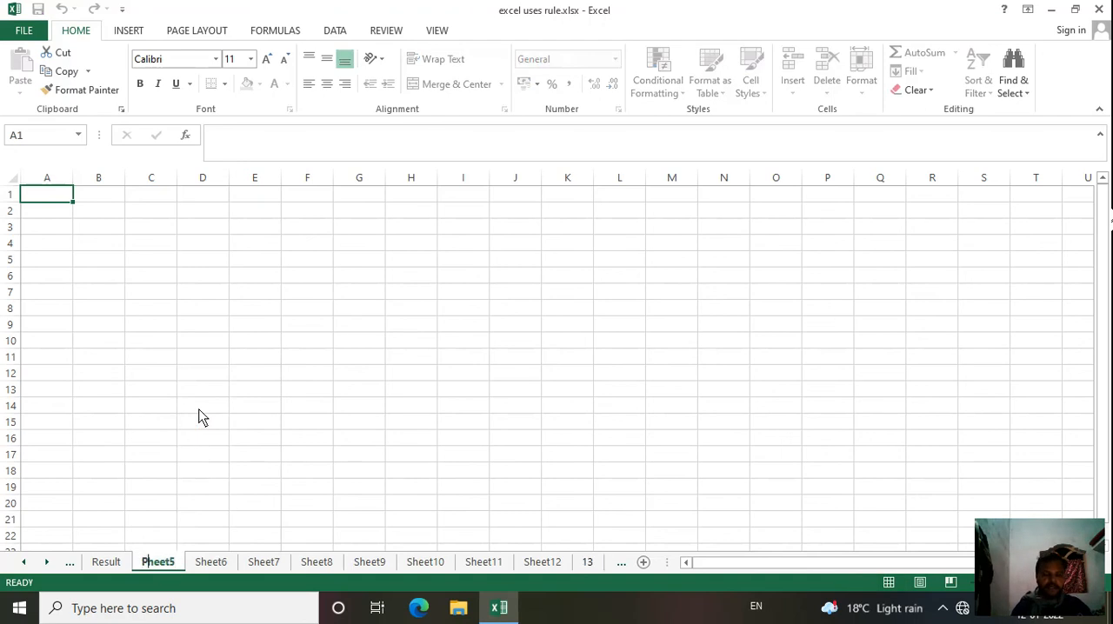
type("ssed")
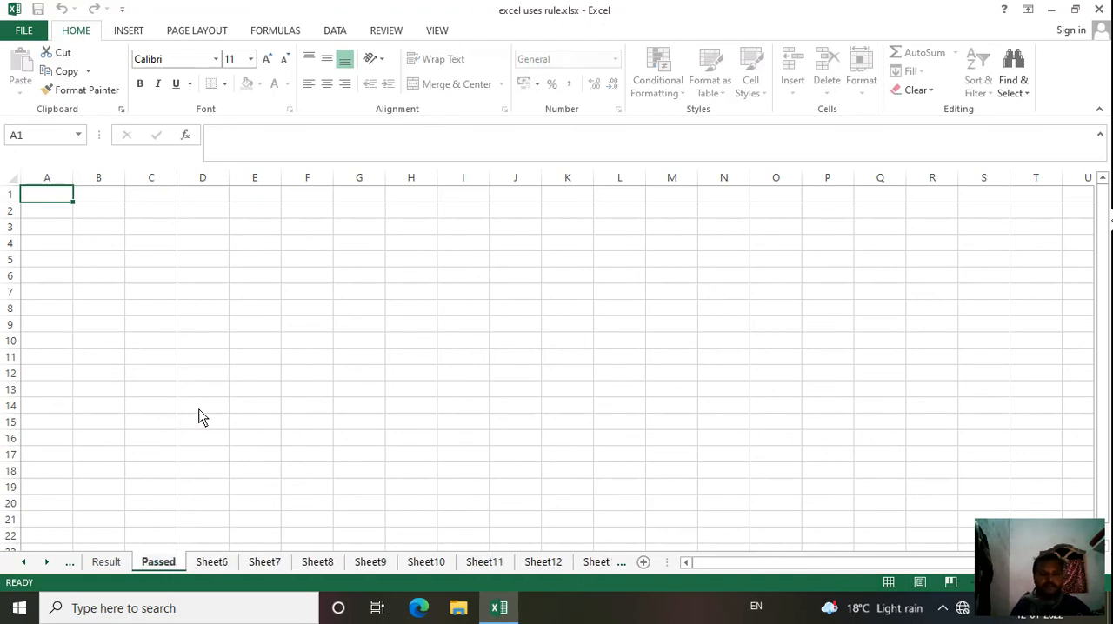
type(" re")
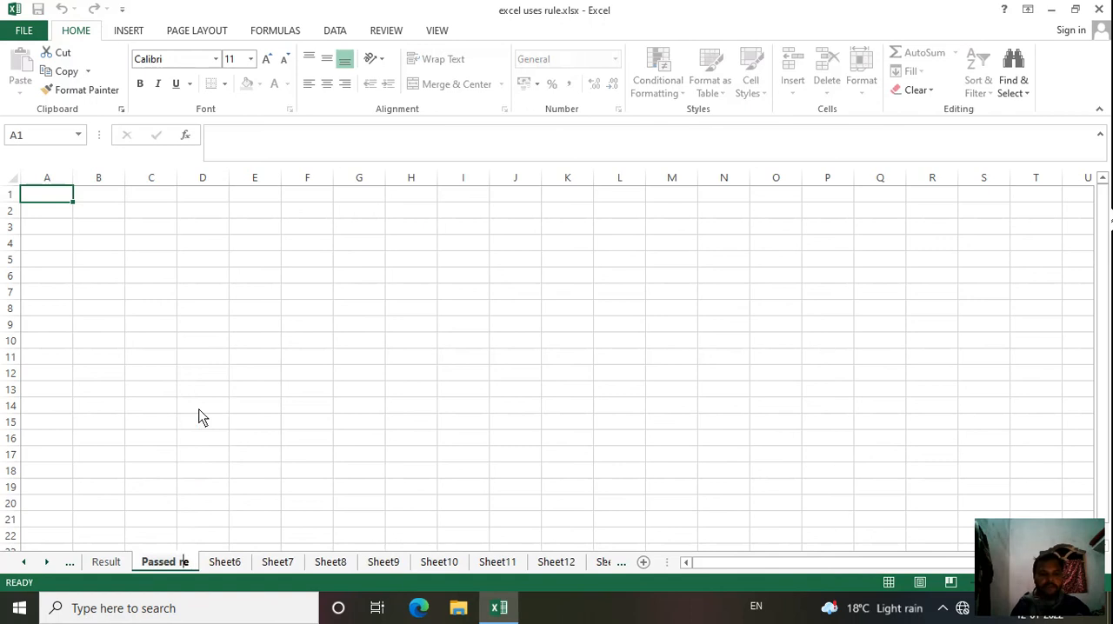
key("BackSpace")
key("BackSpace")
key("BackSpace")
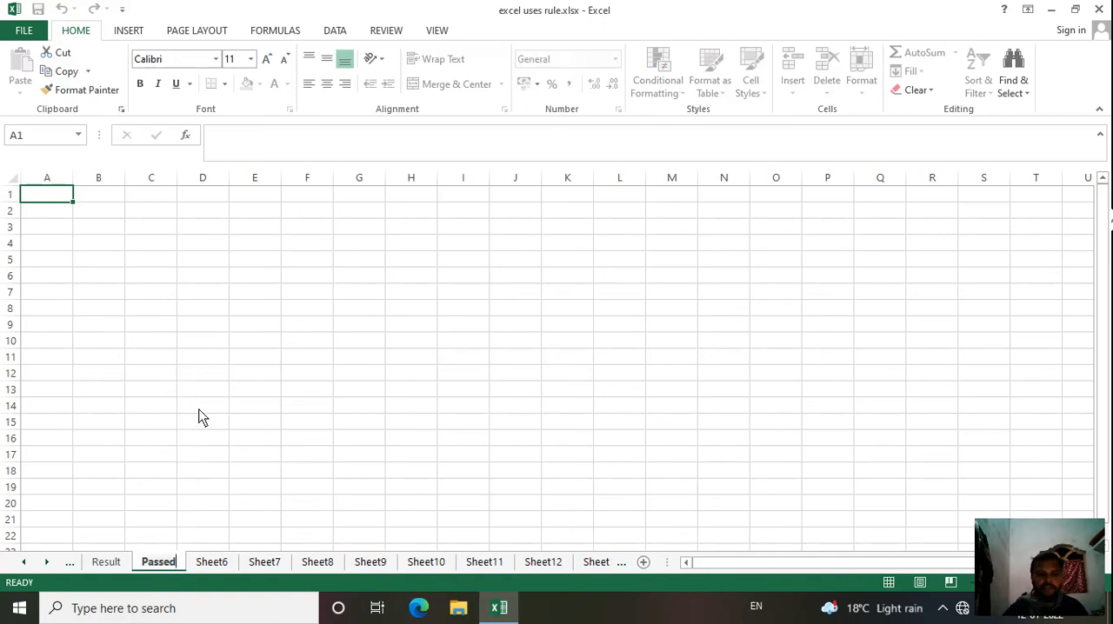
left_click(246, 467)
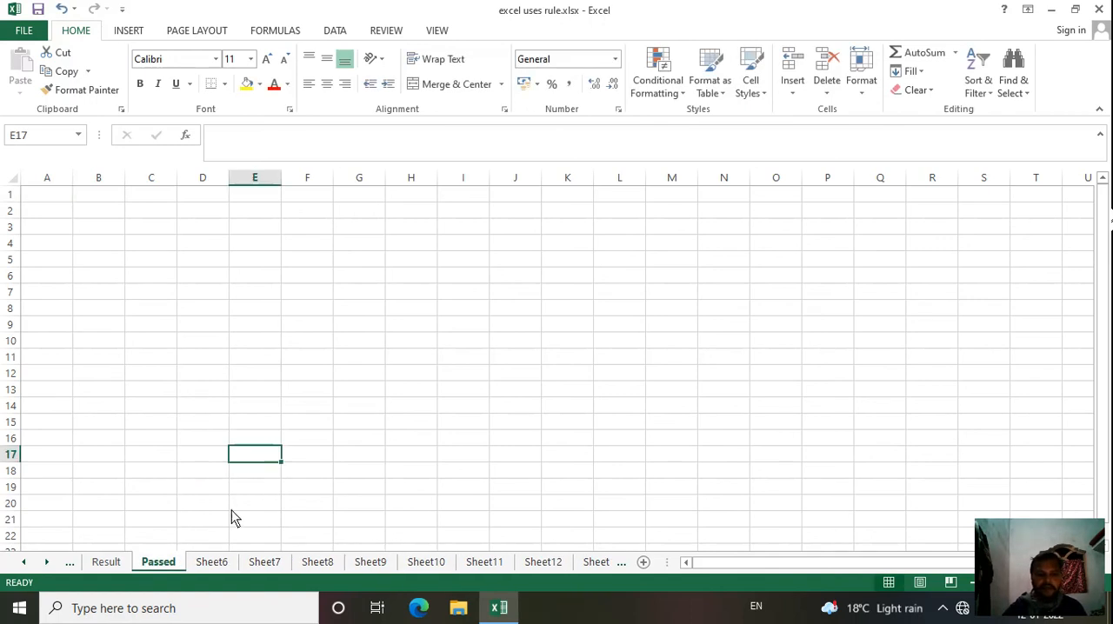
Step: Switch between the Result and Passed sheets, and view Sheet6, Sheet7 and Sheet8
left_click(111, 564)
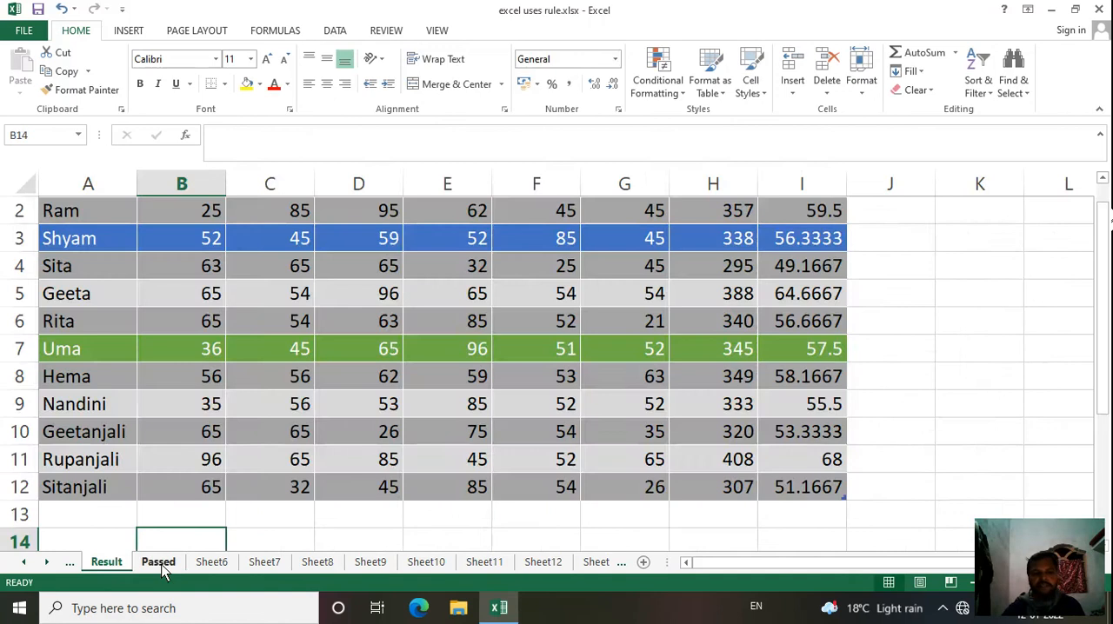
left_click(161, 564)
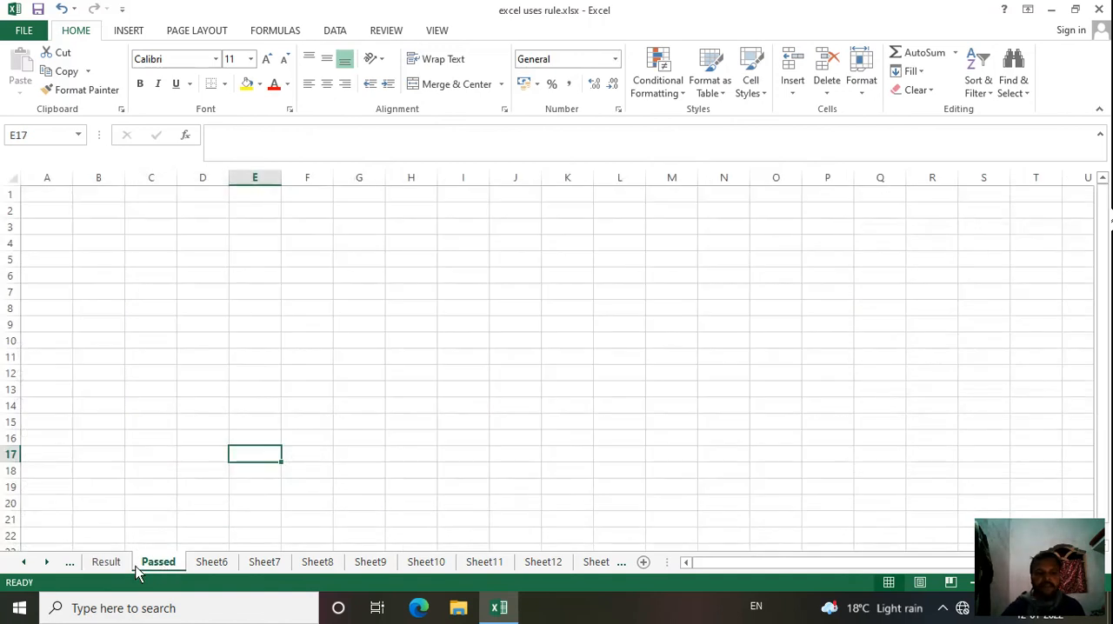
left_click(119, 565)
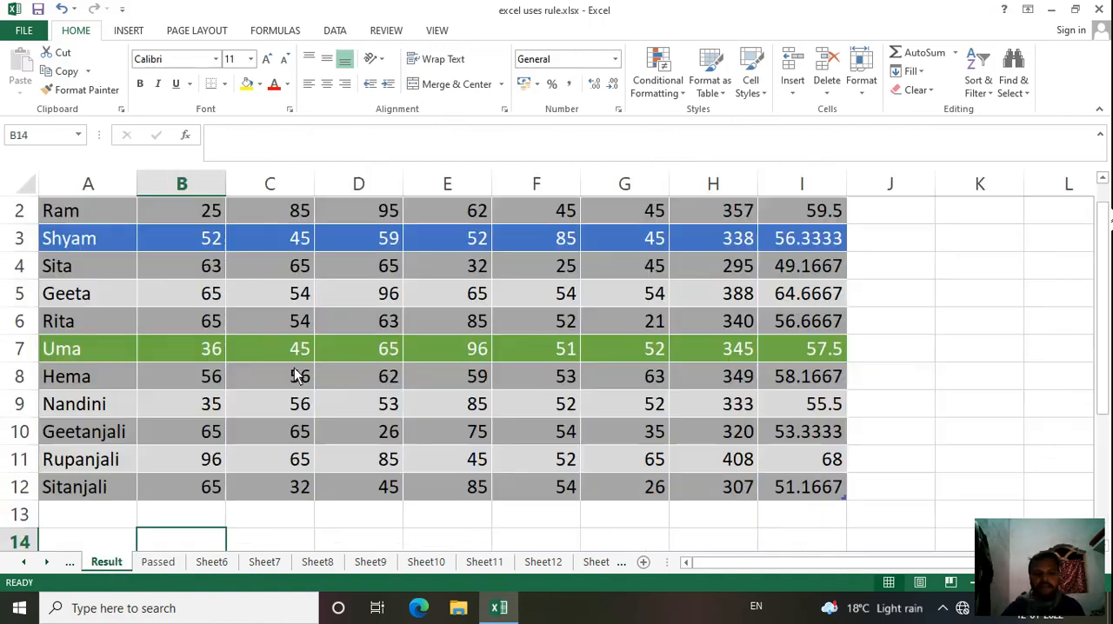
left_click(159, 566)
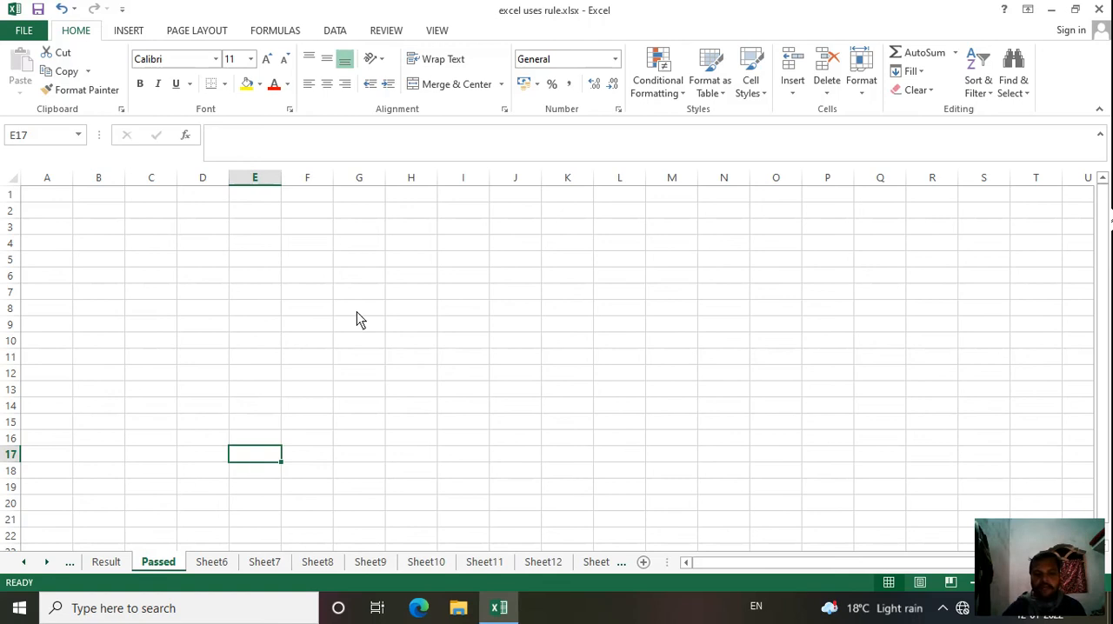
left_click(216, 563)
left_click(264, 565)
left_click(317, 565)
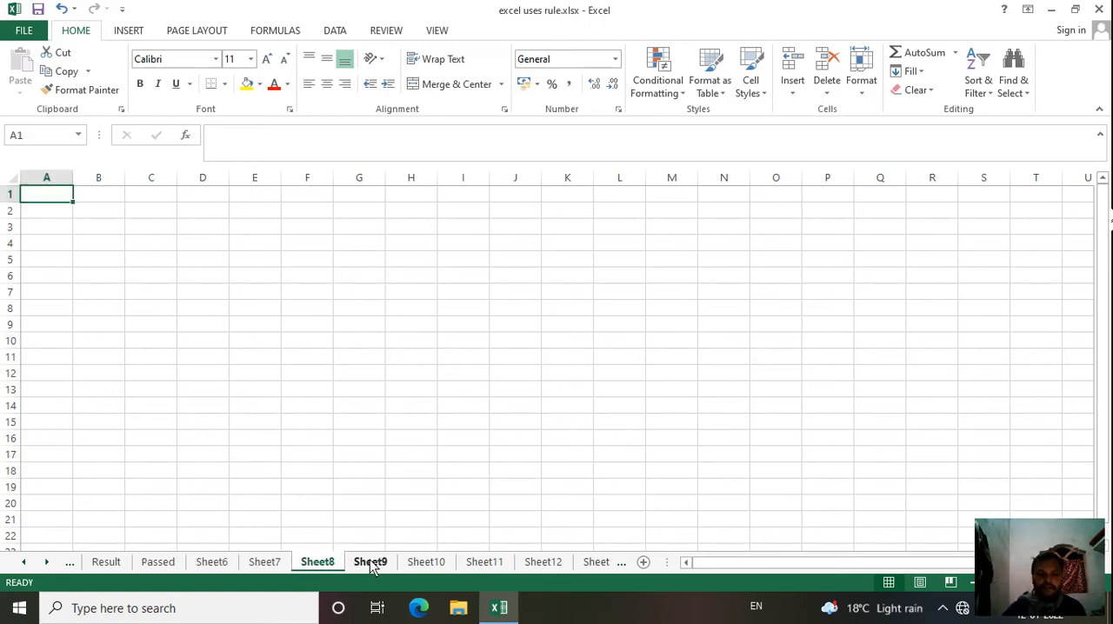
Step: View the blank sheets from Sheet9 to Sheet13, return to Result, and view Sheet11 back through Sheet8
left_click(370, 565)
left_click(441, 565)
left_click(490, 563)
left_click(543, 563)
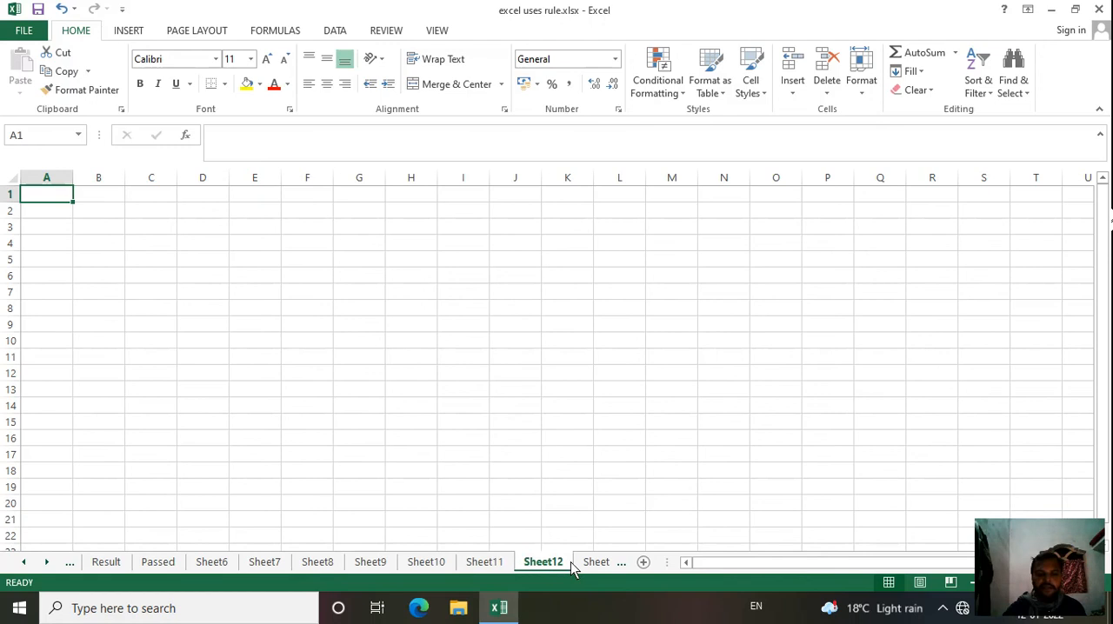
left_click(598, 563)
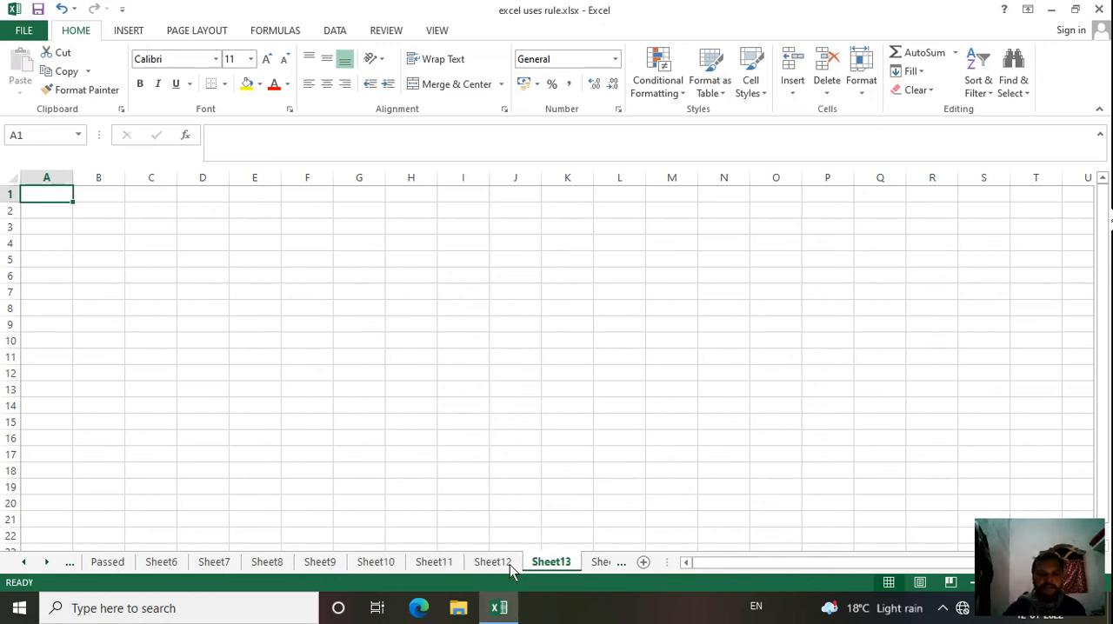
left_click(380, 567)
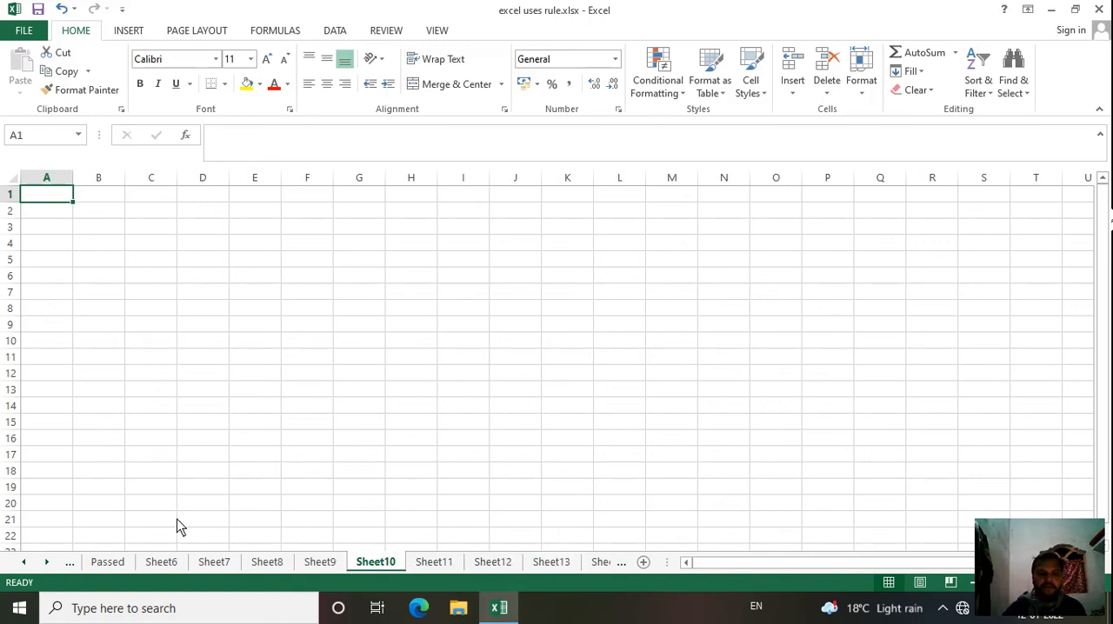
left_click(97, 565)
left_click(102, 565)
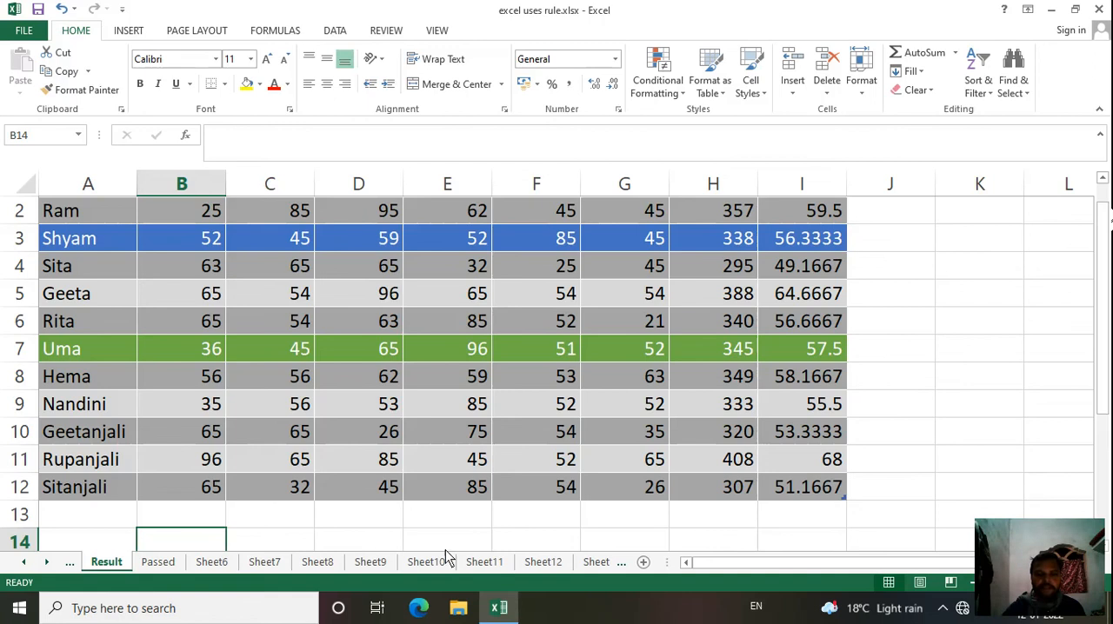
left_click(480, 563)
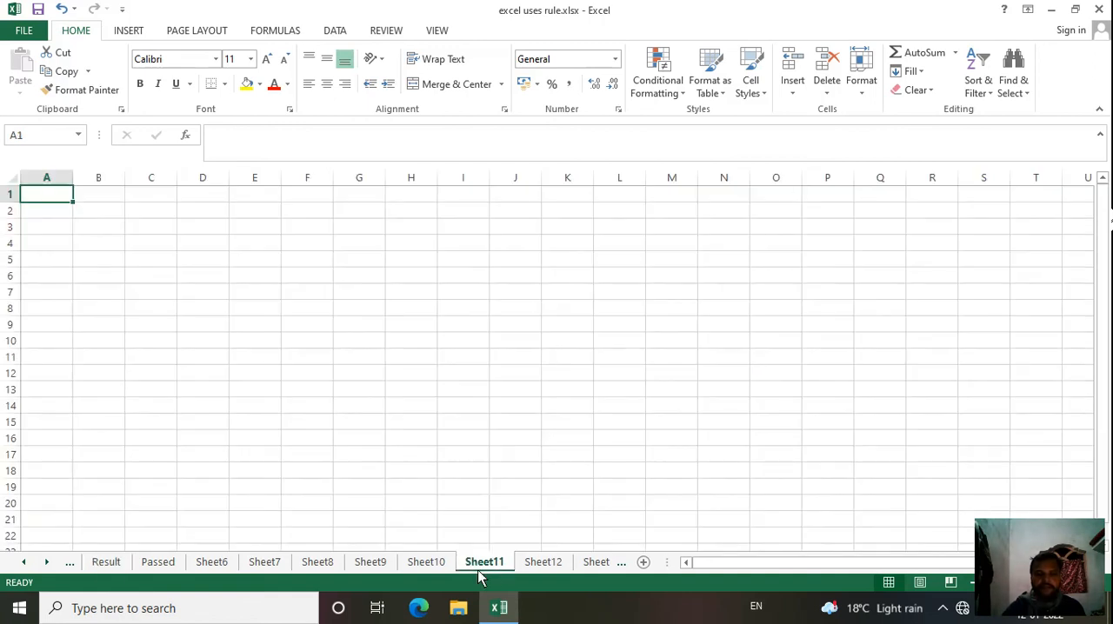
left_click(426, 564)
left_click(373, 563)
left_click(318, 563)
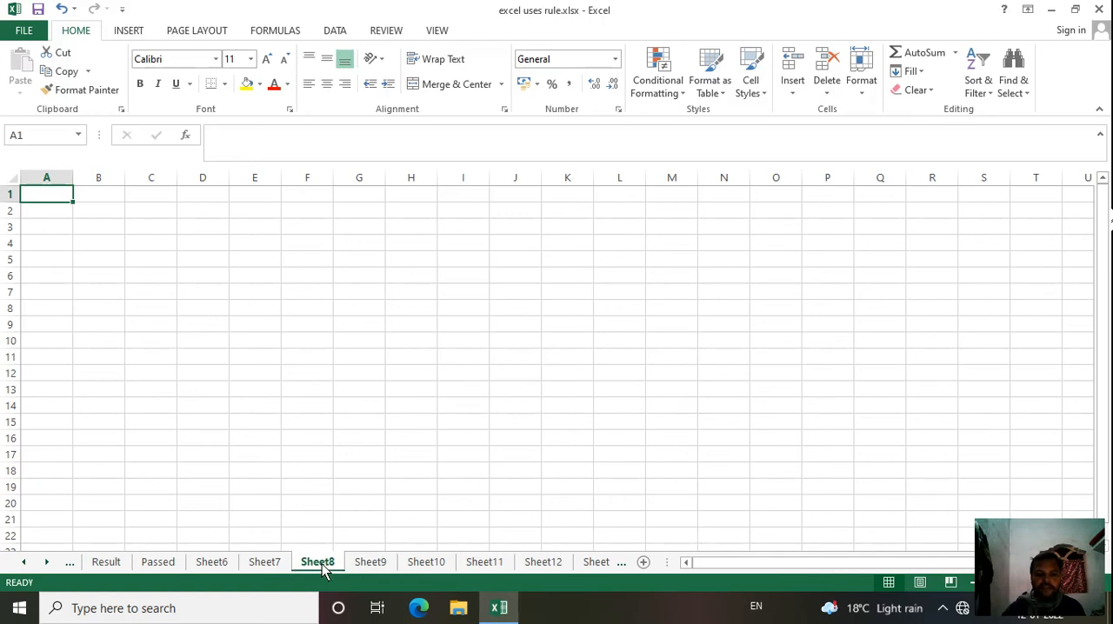
Step: Delete the blank worksheets Sheet11 and Sheet12 from the workbook
left_click(427, 564)
left_click(472, 565)
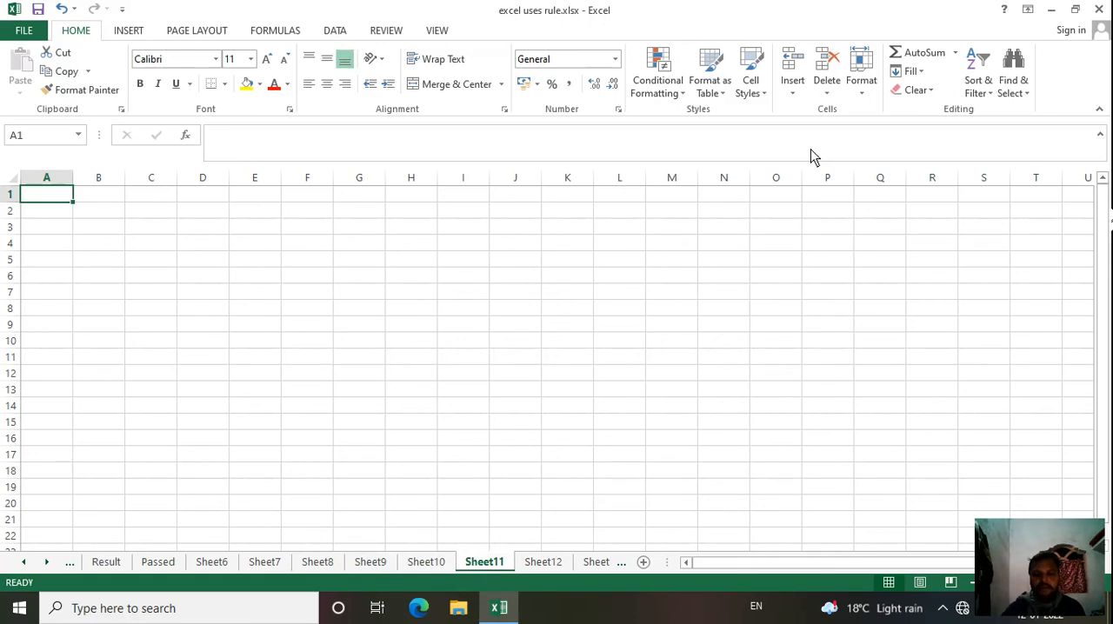
left_click(827, 96)
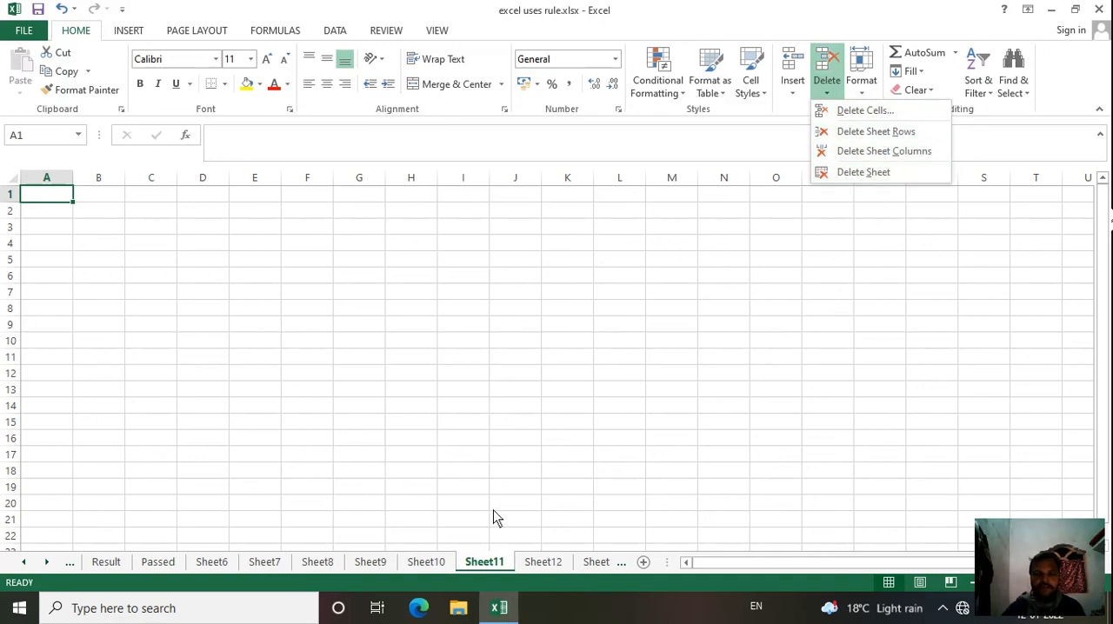
left_click(864, 172)
left_click(865, 173)
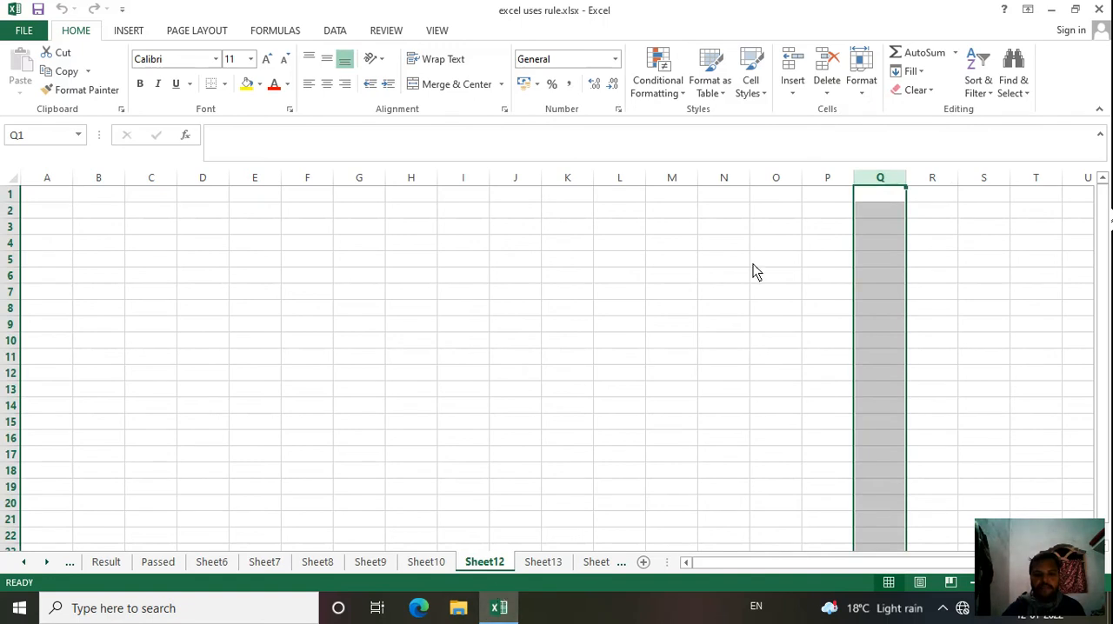
left_click(826, 96)
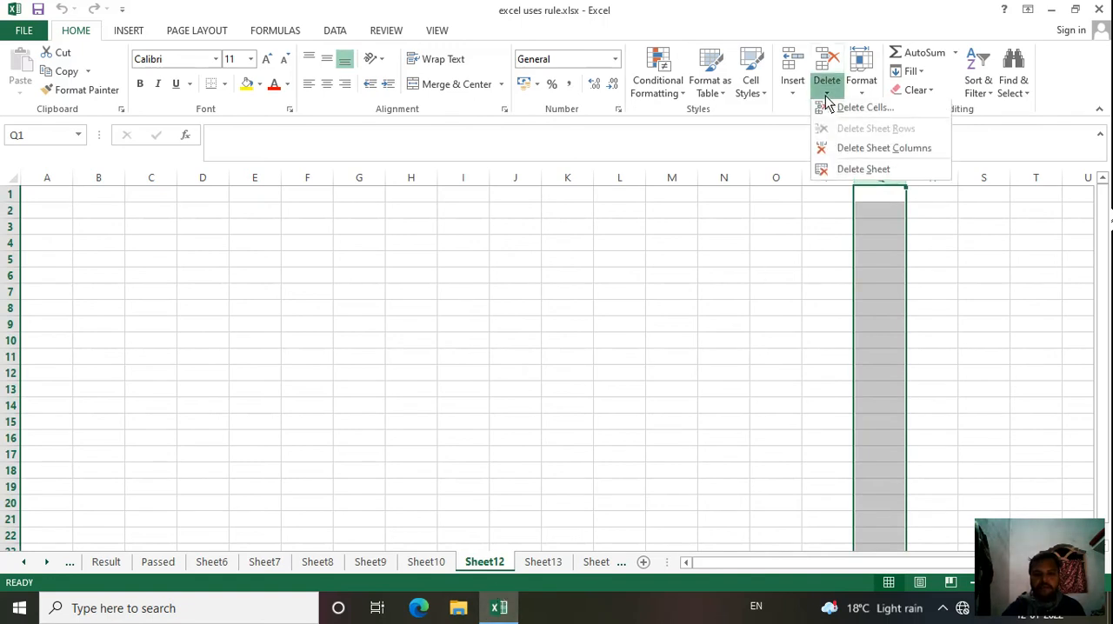
left_click(863, 174)
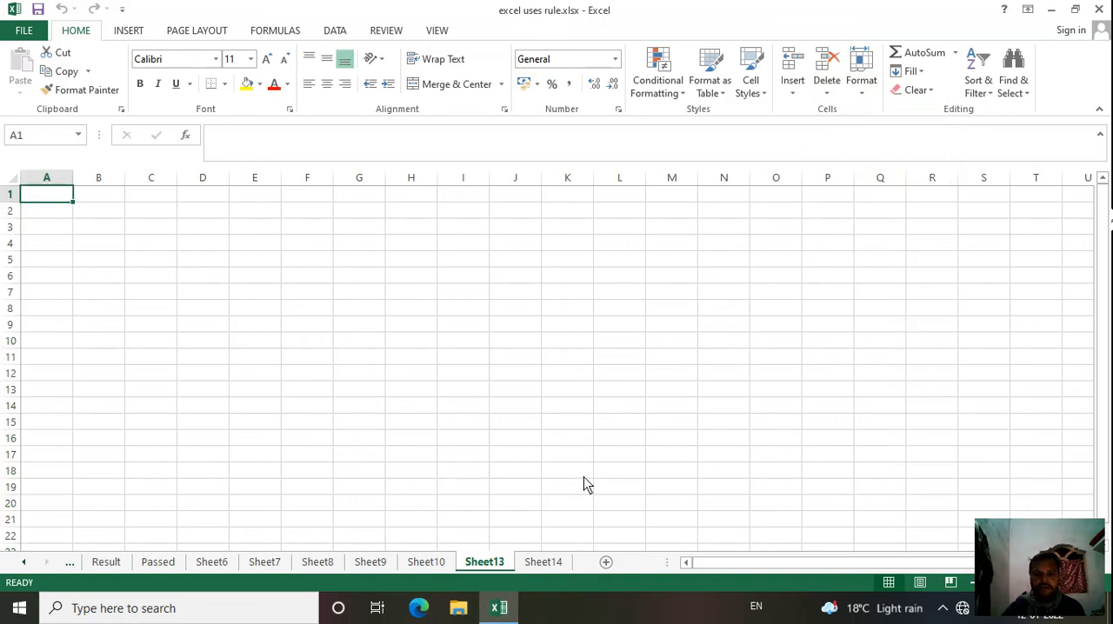
Step: Delete the blank worksheets Sheet13 and Sheet14 from the workbook
left_click(445, 568)
double_click(485, 562)
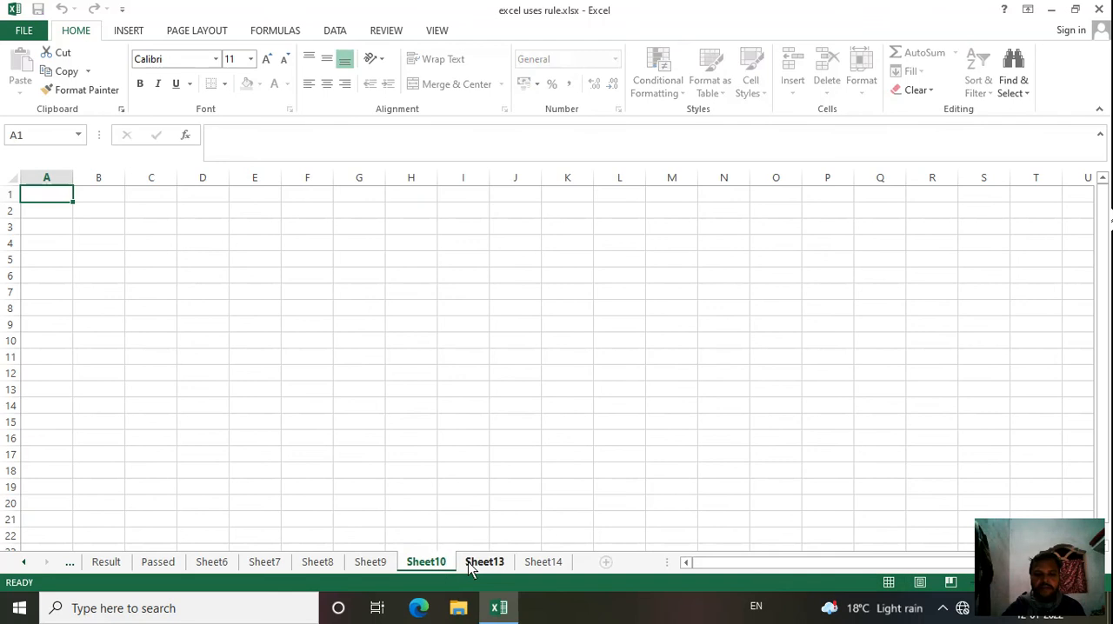
left_click(699, 344)
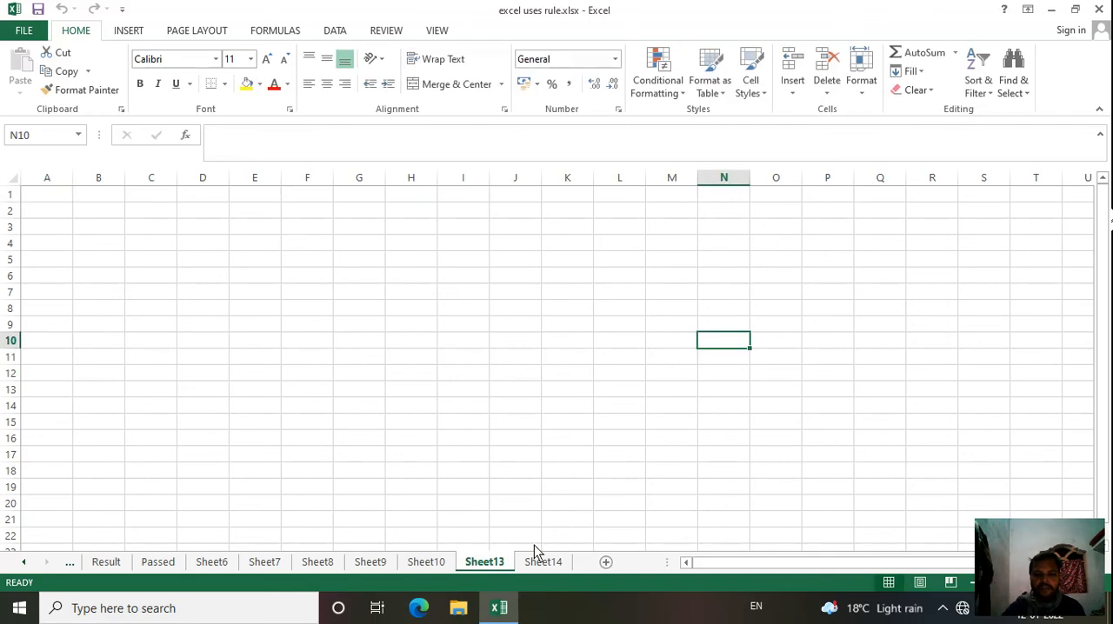
left_click(834, 102)
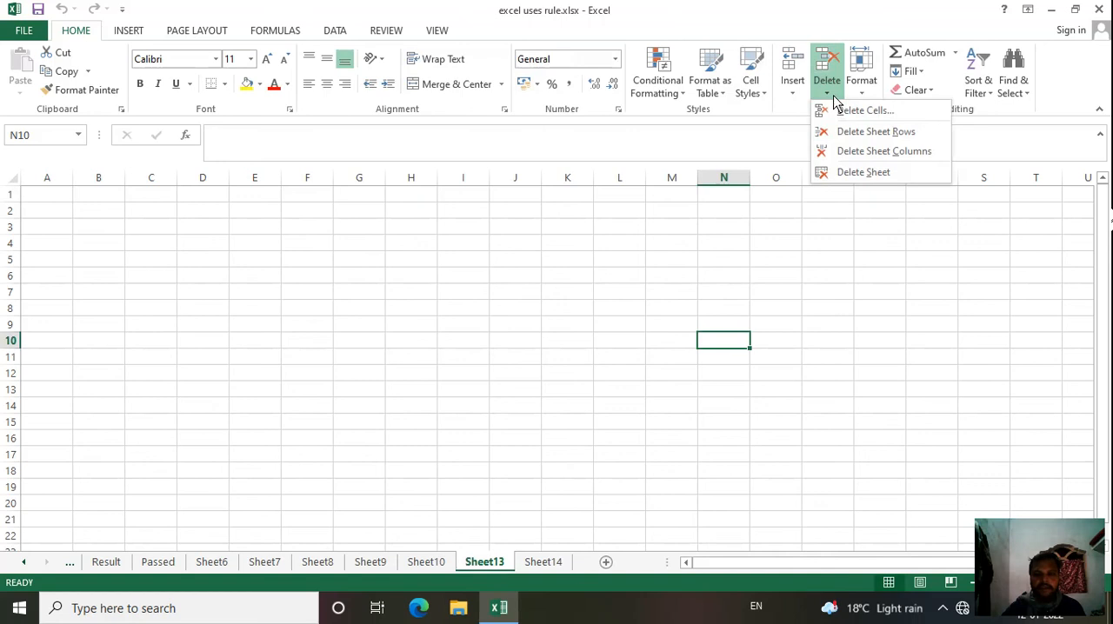
left_click(857, 172)
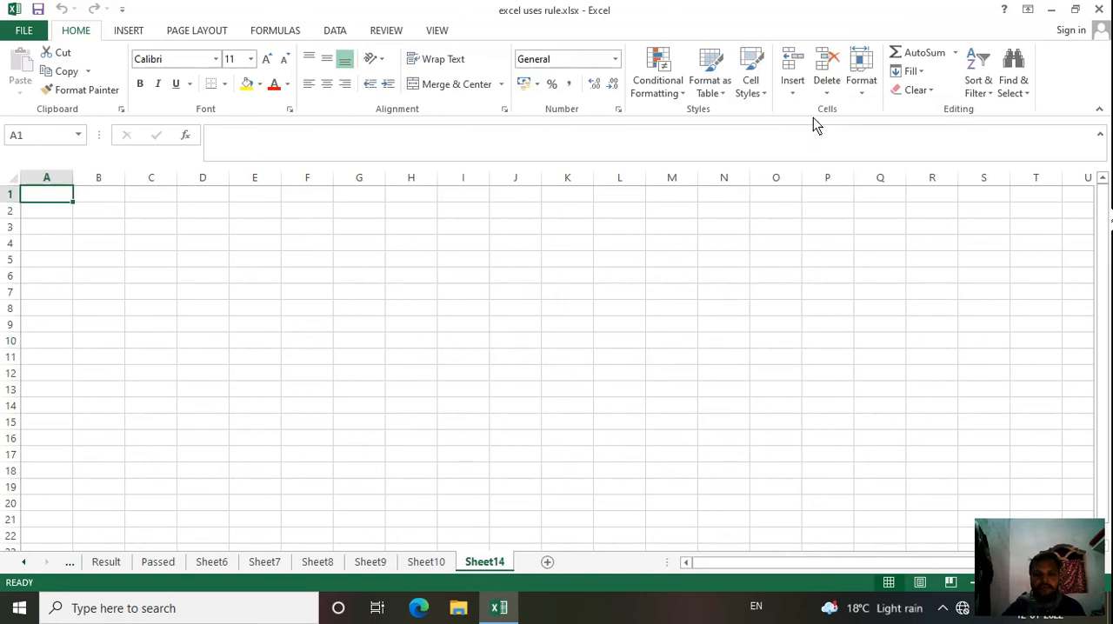
left_click(832, 98)
left_click(849, 171)
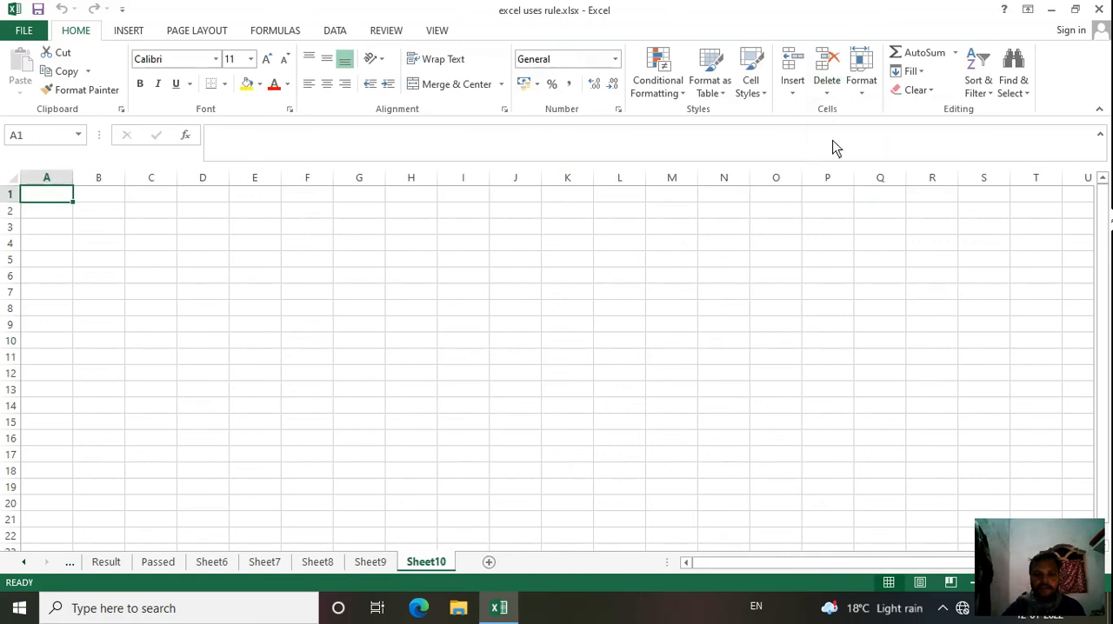
Step: Delete the blank worksheets Sheet10 and Sheet9 from the workbook
left_click(827, 97)
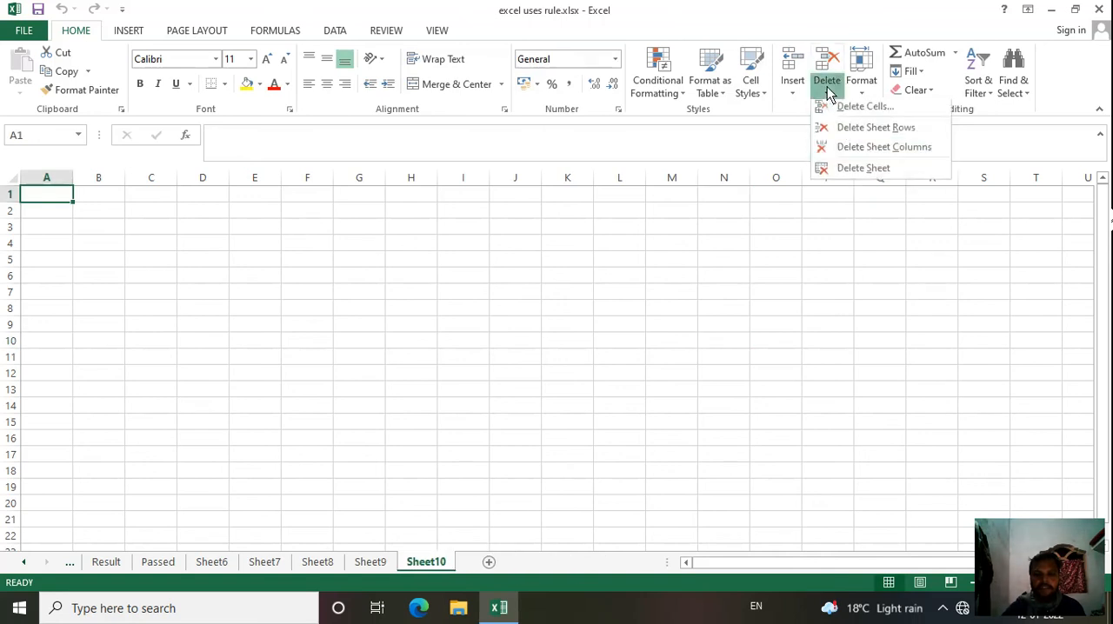
left_click(854, 172)
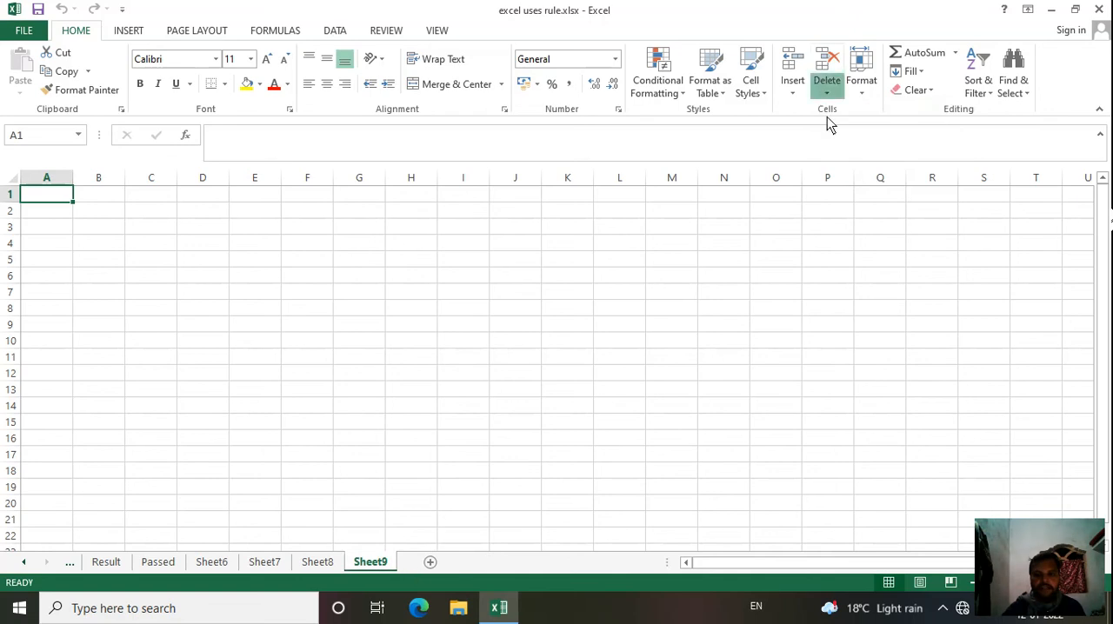
left_click(828, 90)
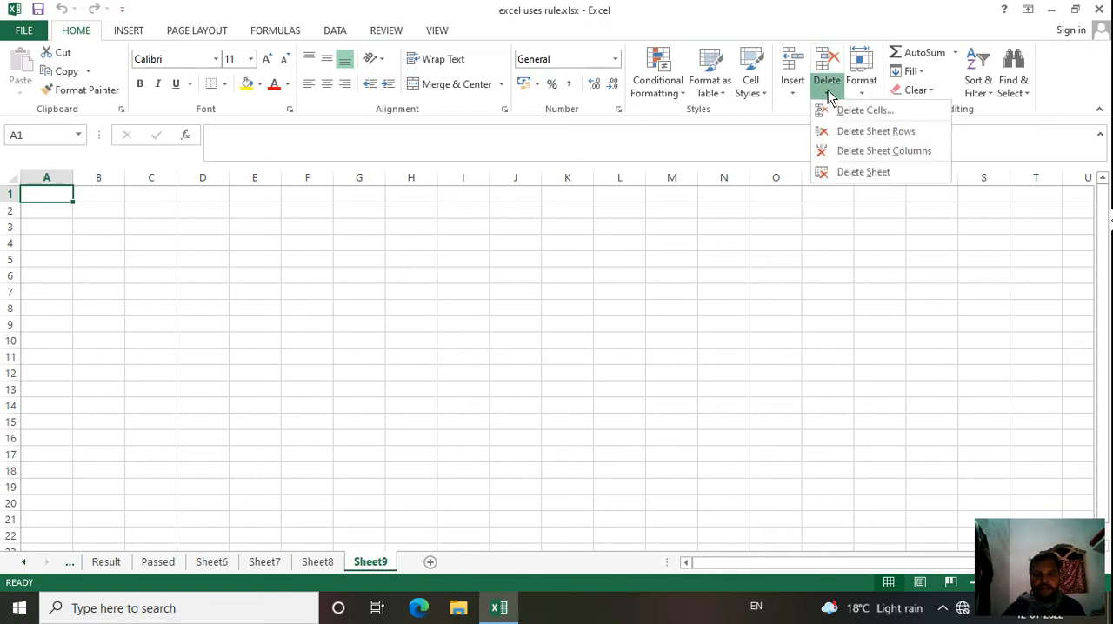
left_click(852, 174)
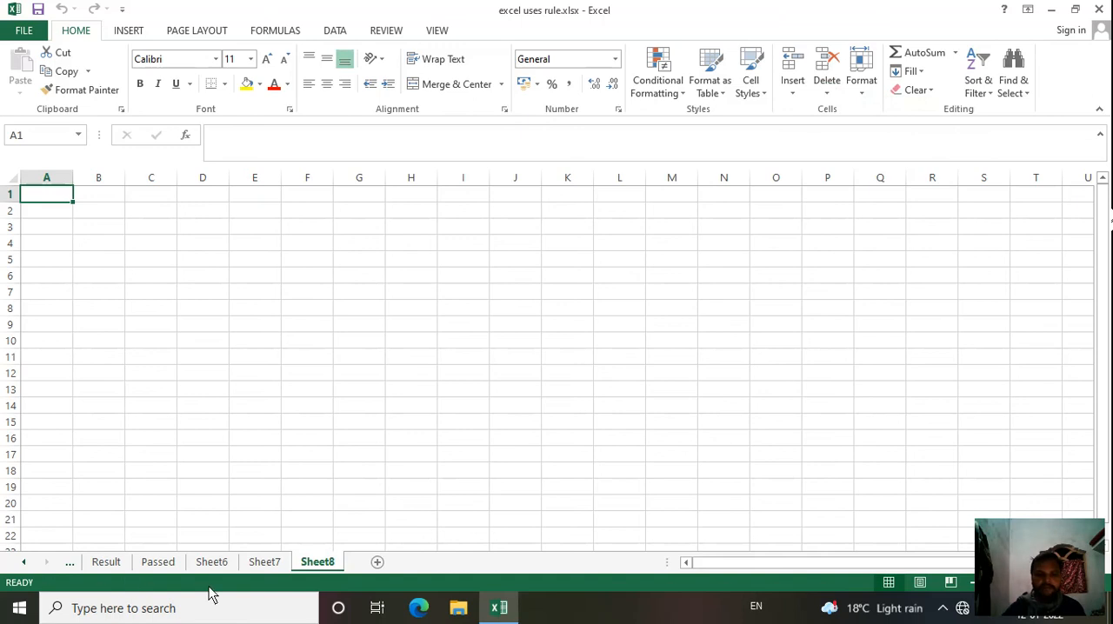
Step: Delete the Eng. column, column C, from the marks table on the Result sheet
left_click(108, 564)
scroll(243, 483, "up", 1)
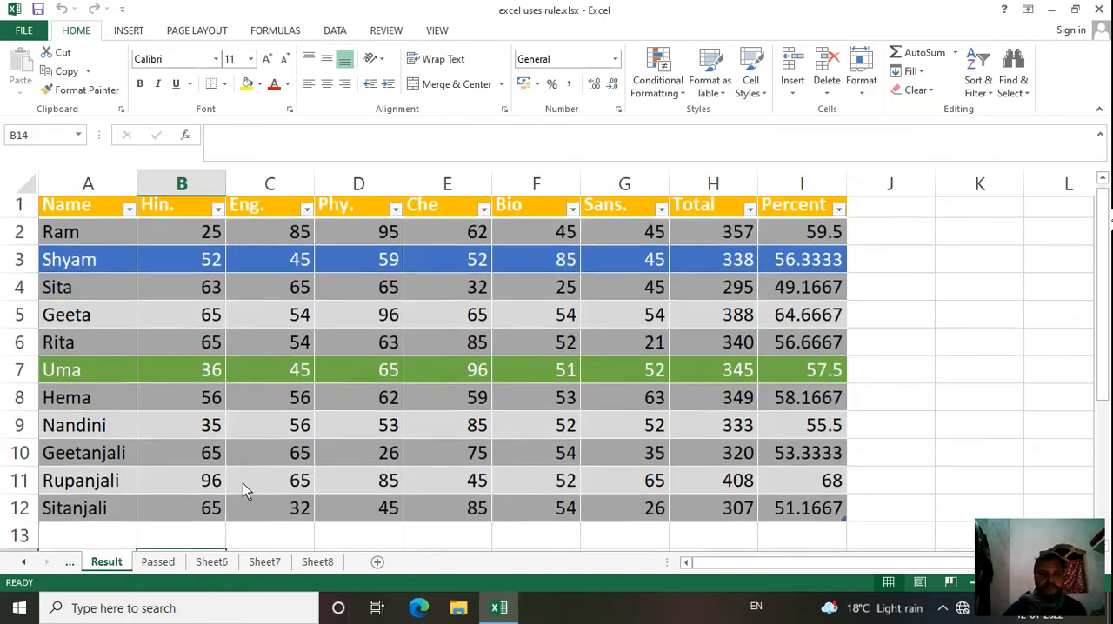
left_click(259, 185)
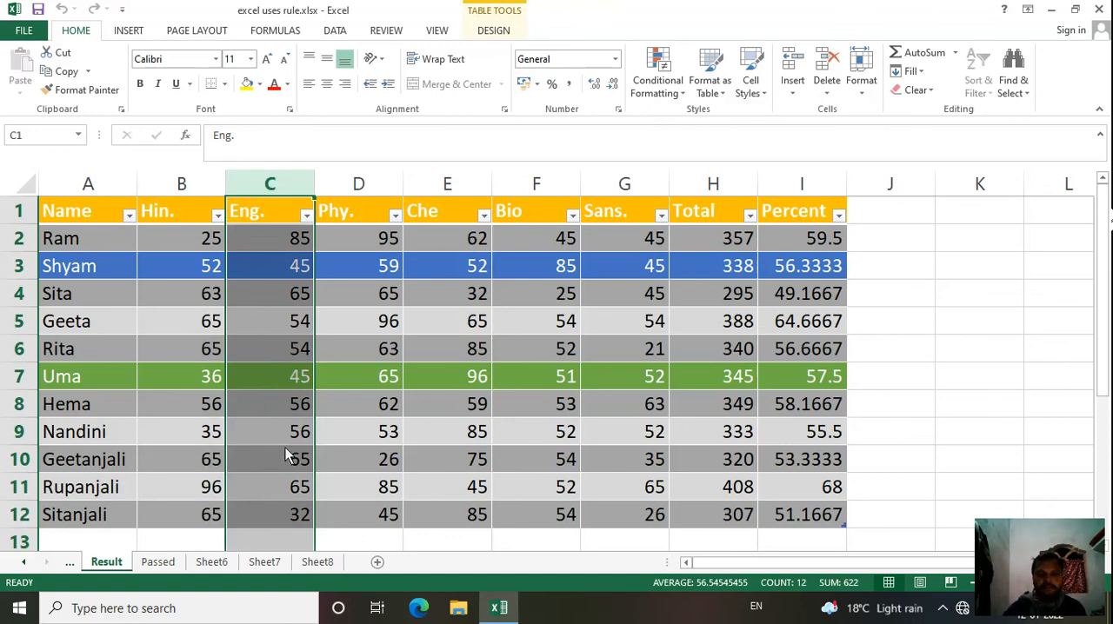
left_click(829, 98)
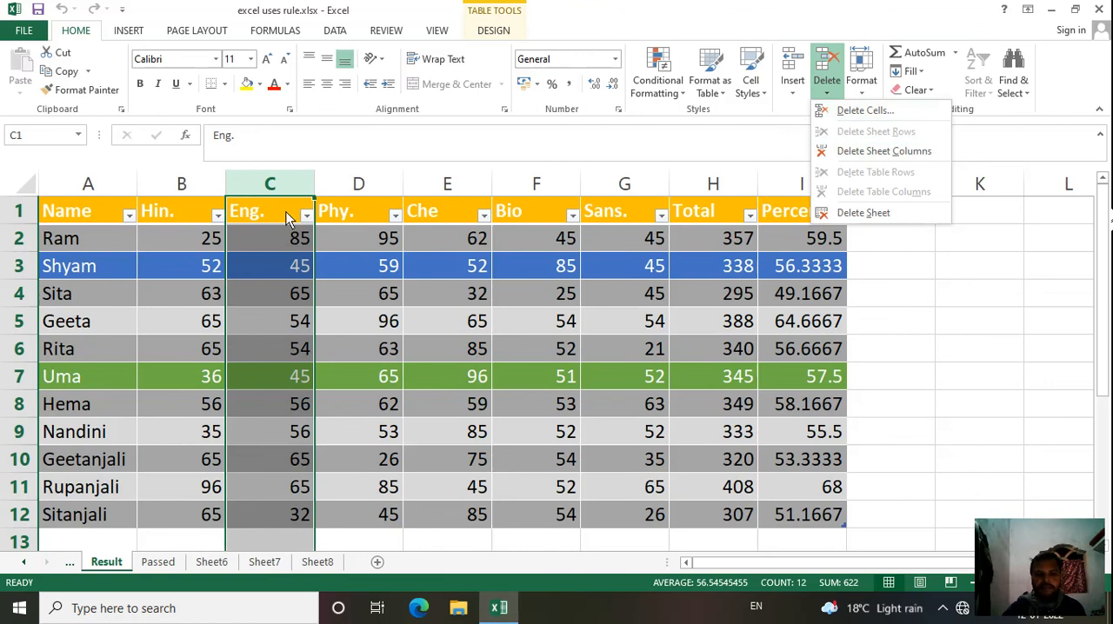
left_click(851, 153)
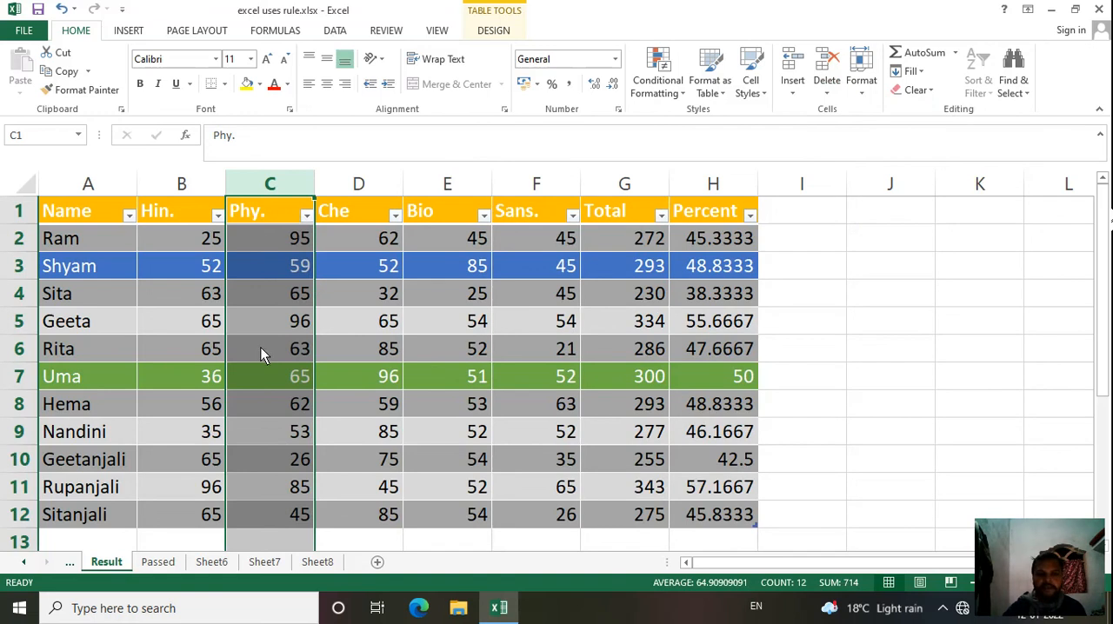
Step: Delete the first student's record, sheet row 2, from the marks table
left_click(21, 239)
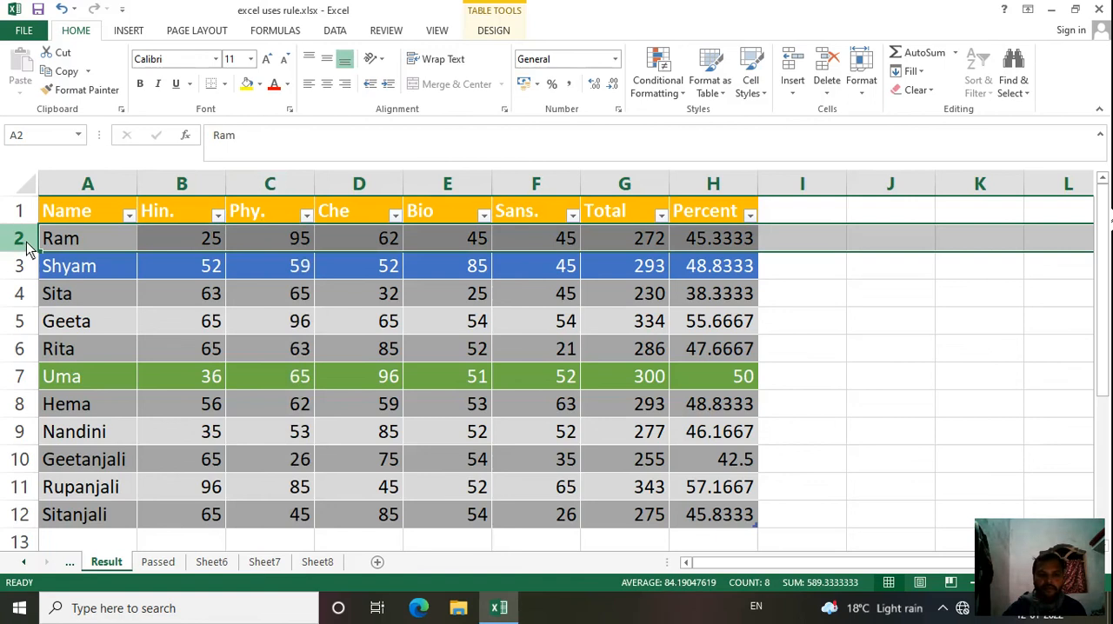
left_click(829, 95)
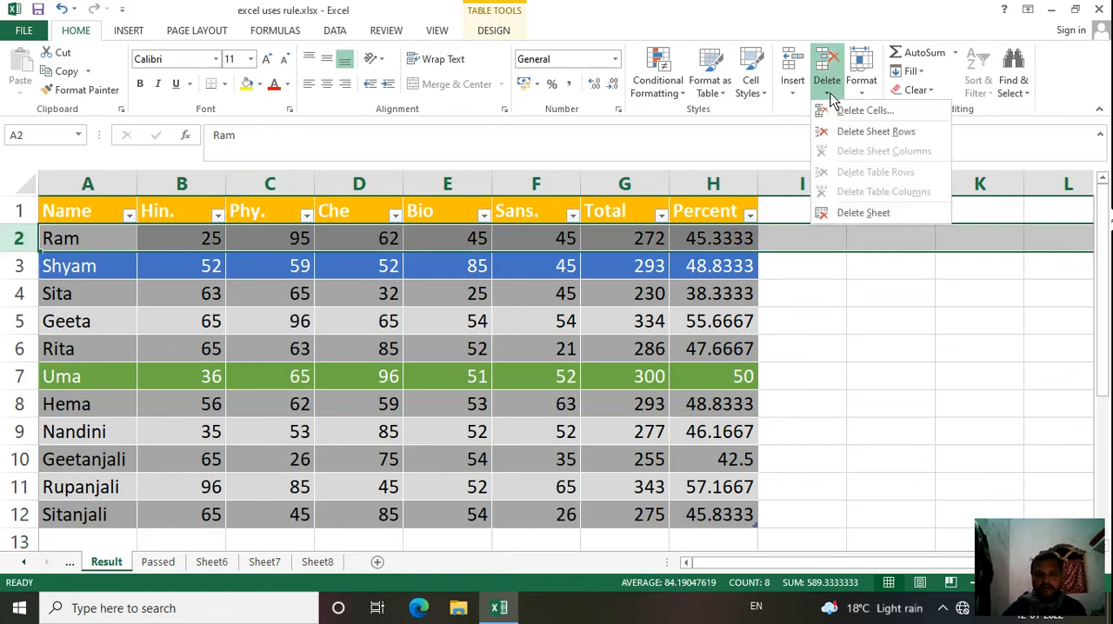
left_click(860, 132)
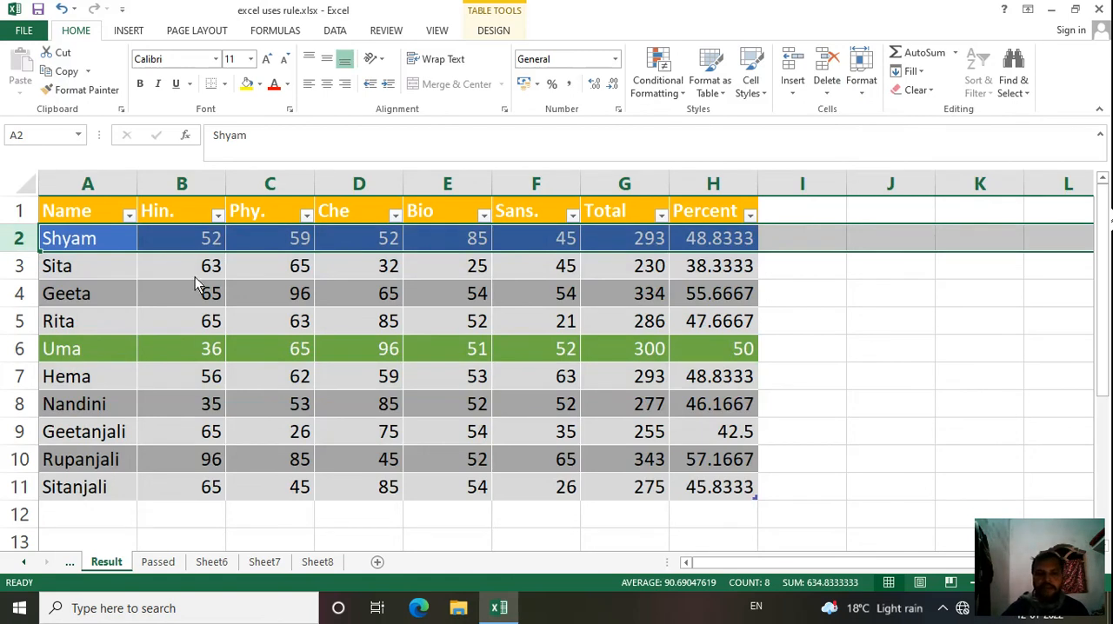
Step: Undo the deletions of the first student's row and the Eng. column in the marks table
double_click(281, 322)
left_click(364, 388)
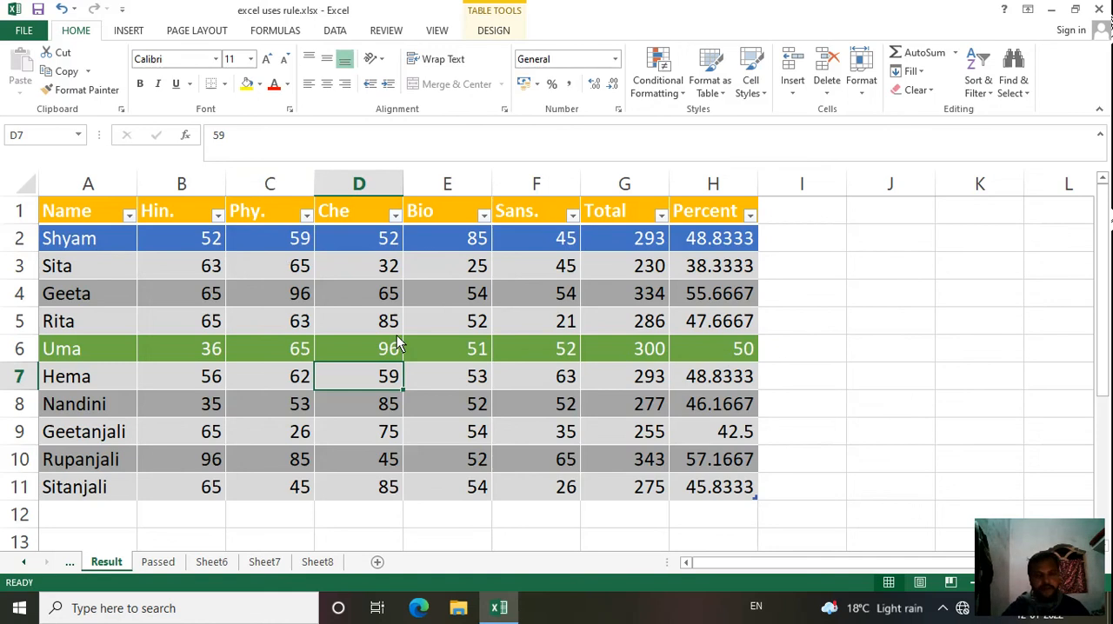
key("Up")
key("Up")
key("Left")
key("ctrl+z")
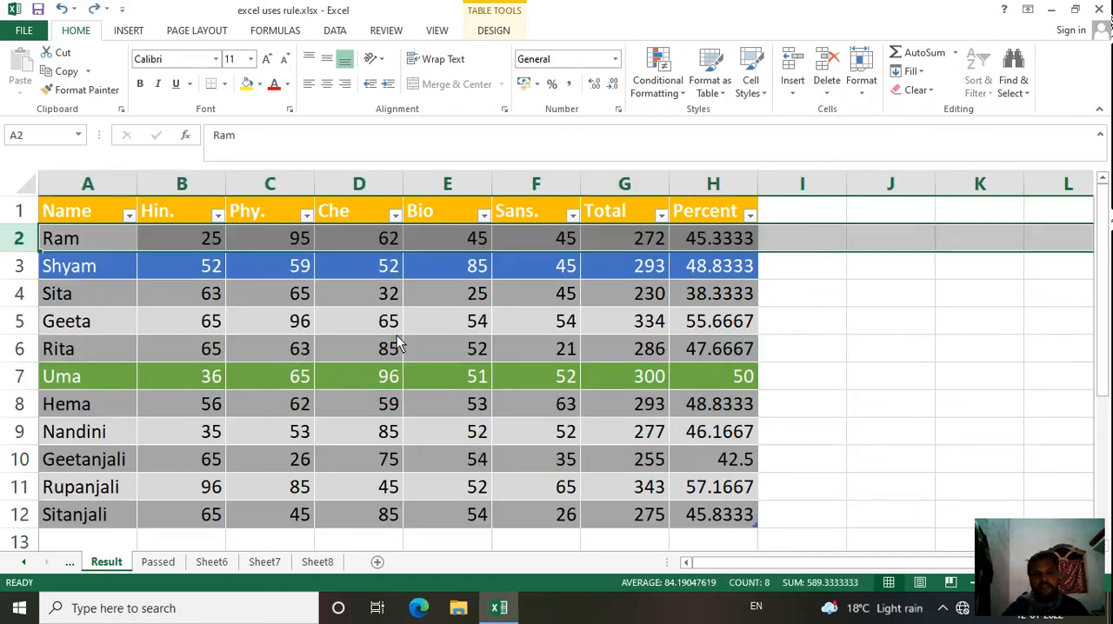
key("ctrl+z")
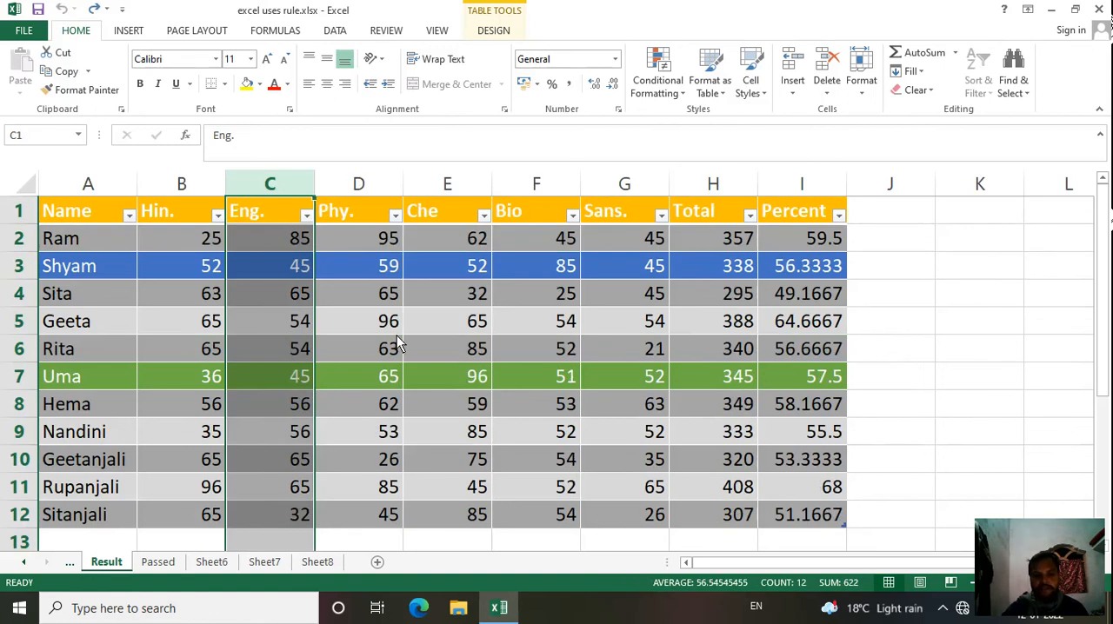
Step: Select the first student's record and the Eng. column in turn, and view the available delete options
key("Right")
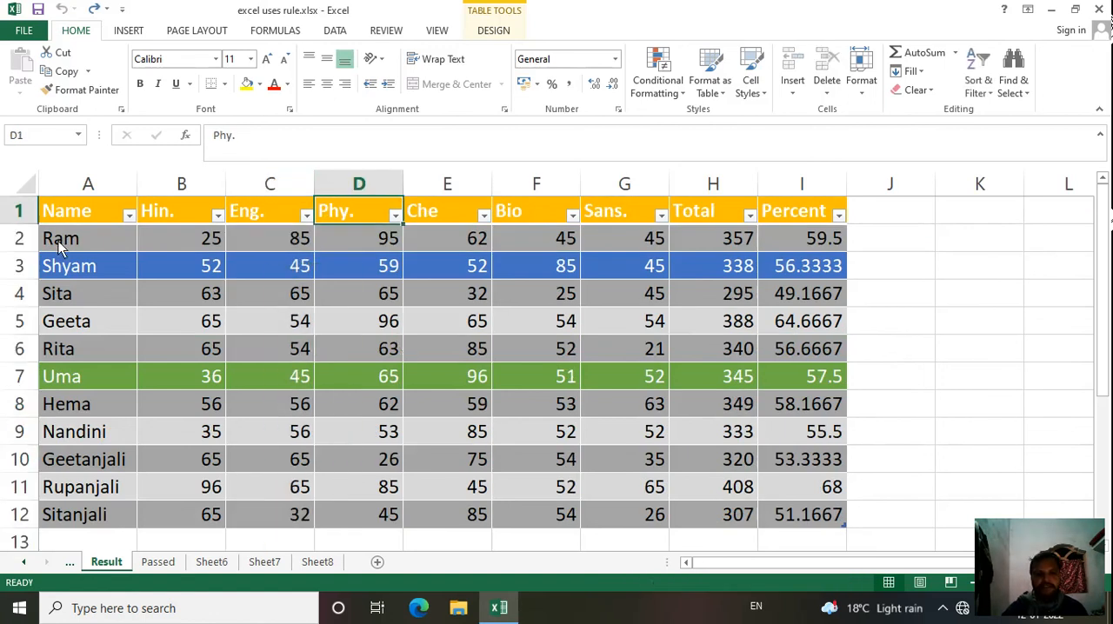
left_click(58, 241)
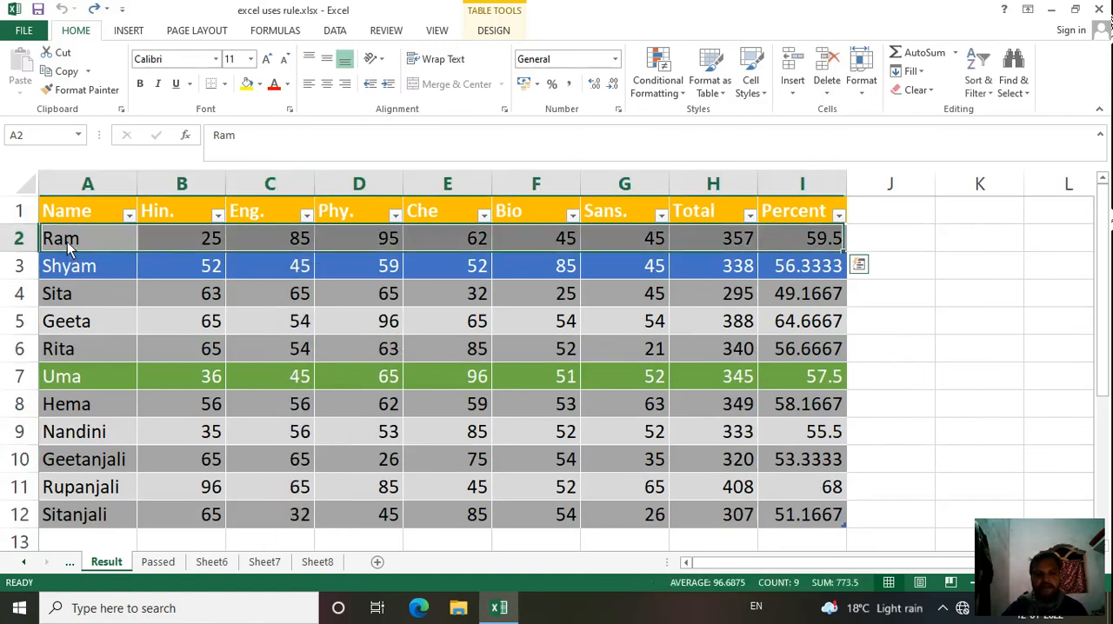
left_click(263, 217)
left_click(260, 194)
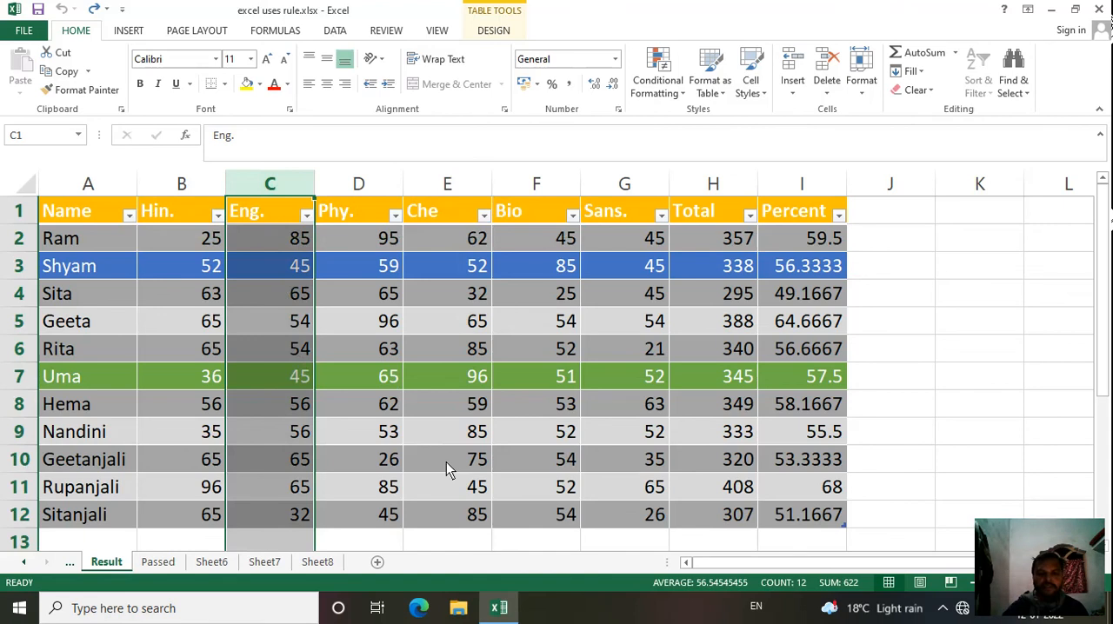
left_click(827, 92)
left_click(877, 269)
Step: View the cell Format options for size, visibility, sheet organization and protection, and close them without applying any
left_click(863, 97)
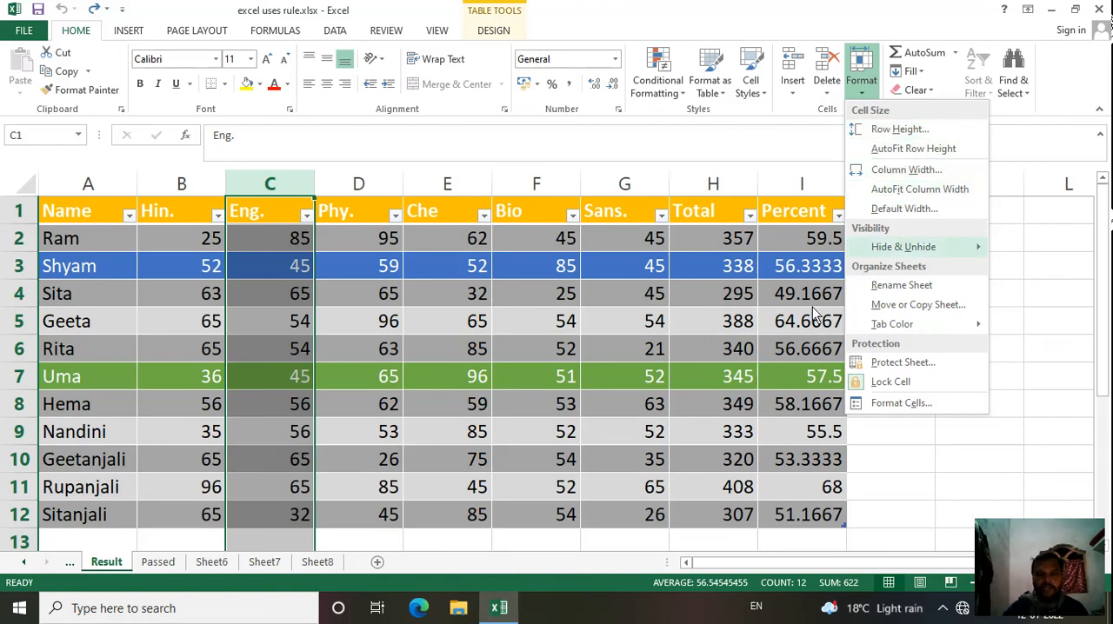
mouse_move(869, 249)
left_click(768, 334)
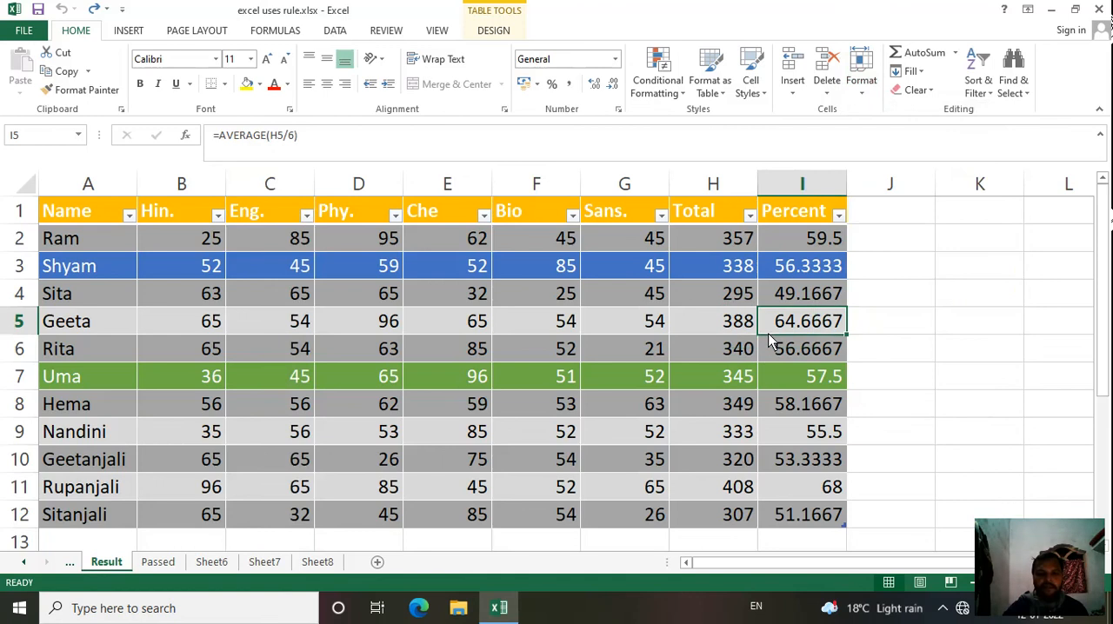
double_click(889, 349)
left_click(1020, 572)
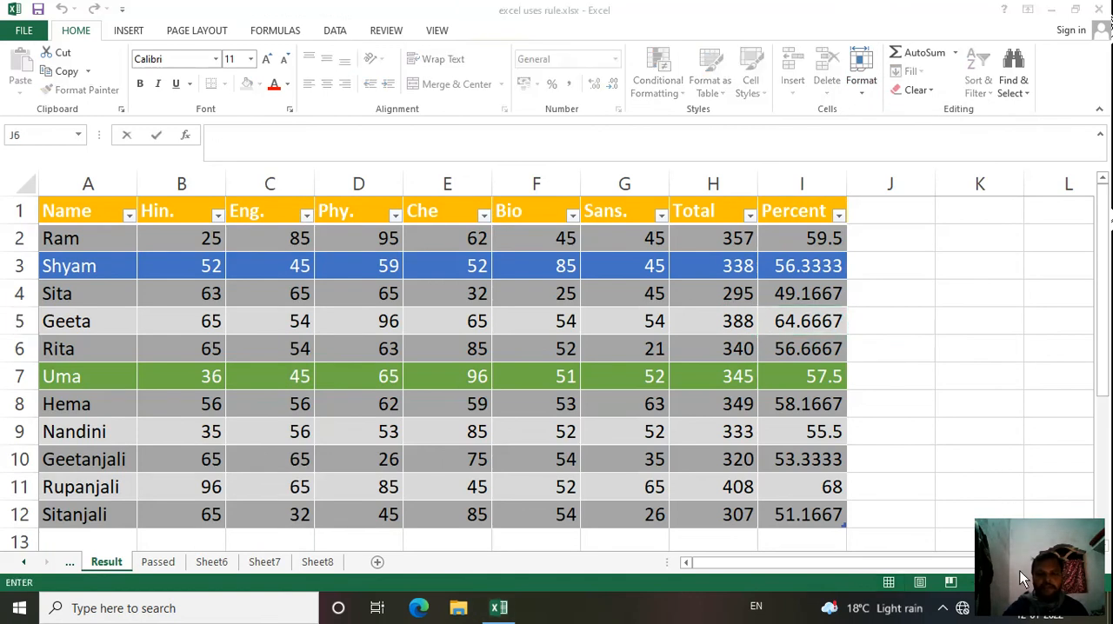